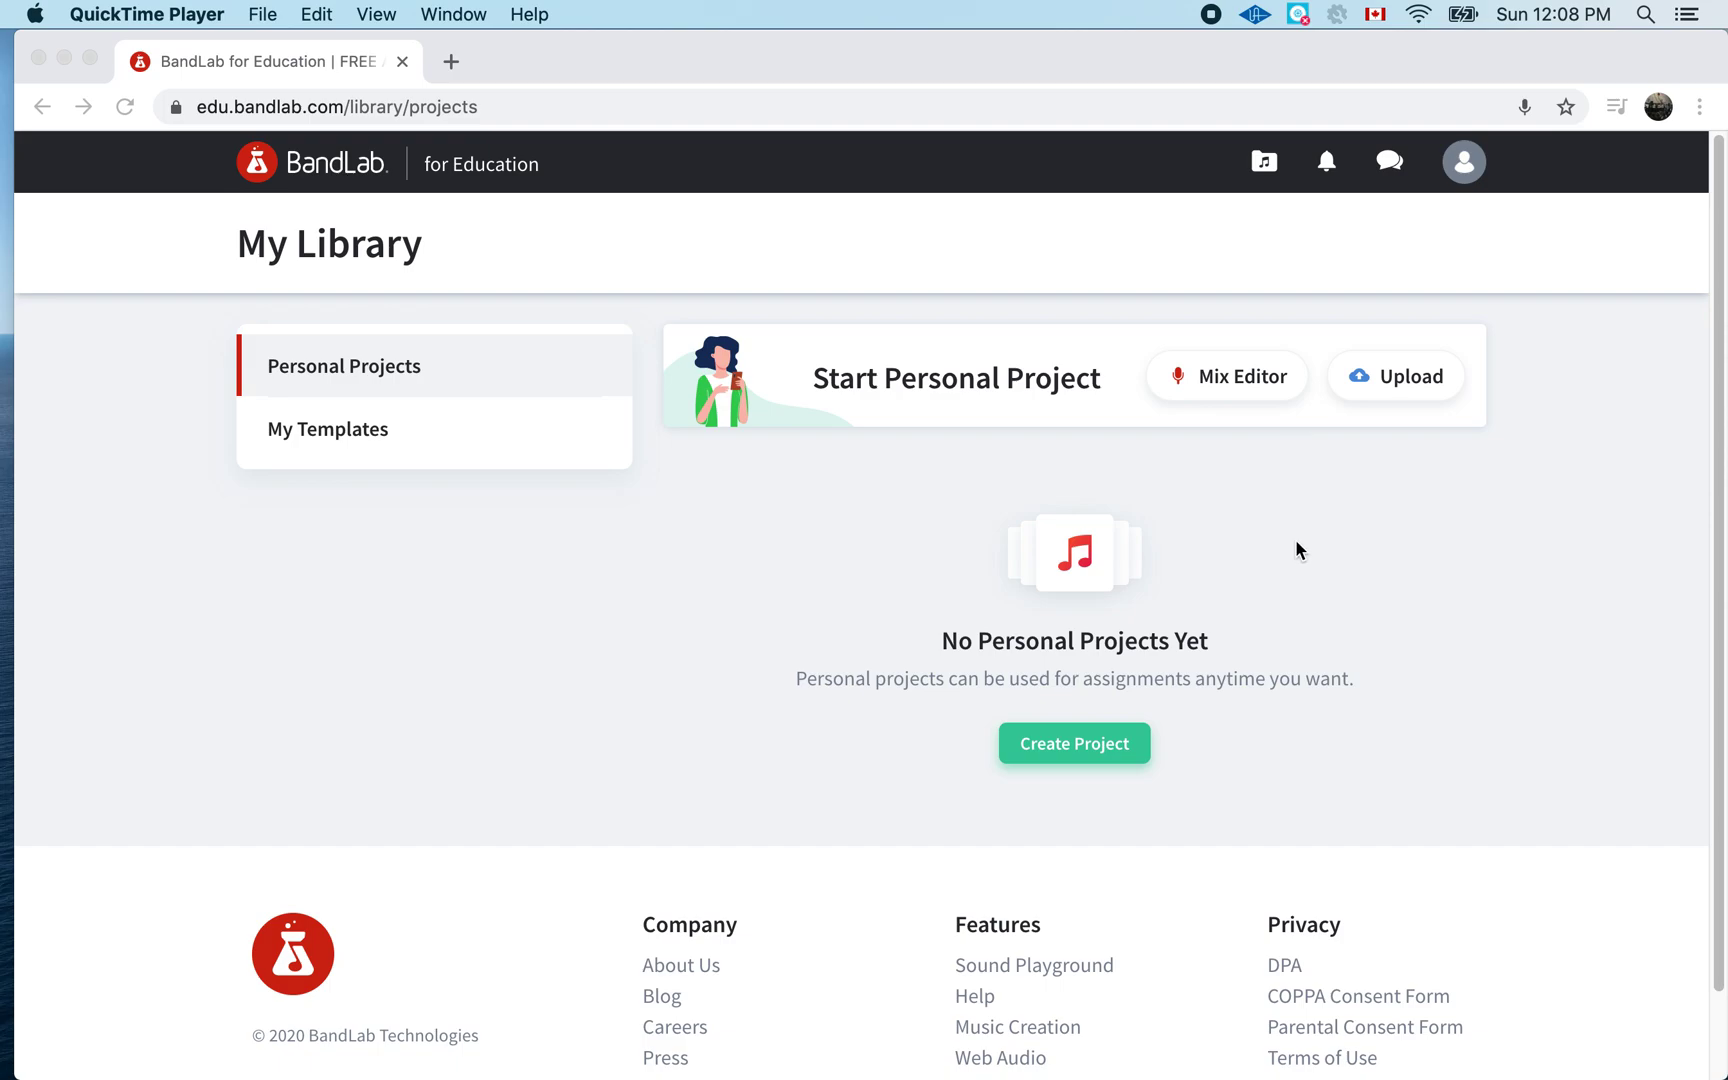
- Bring Chrome forward and start a new personal project in the Mix Editor
click(1224, 380)
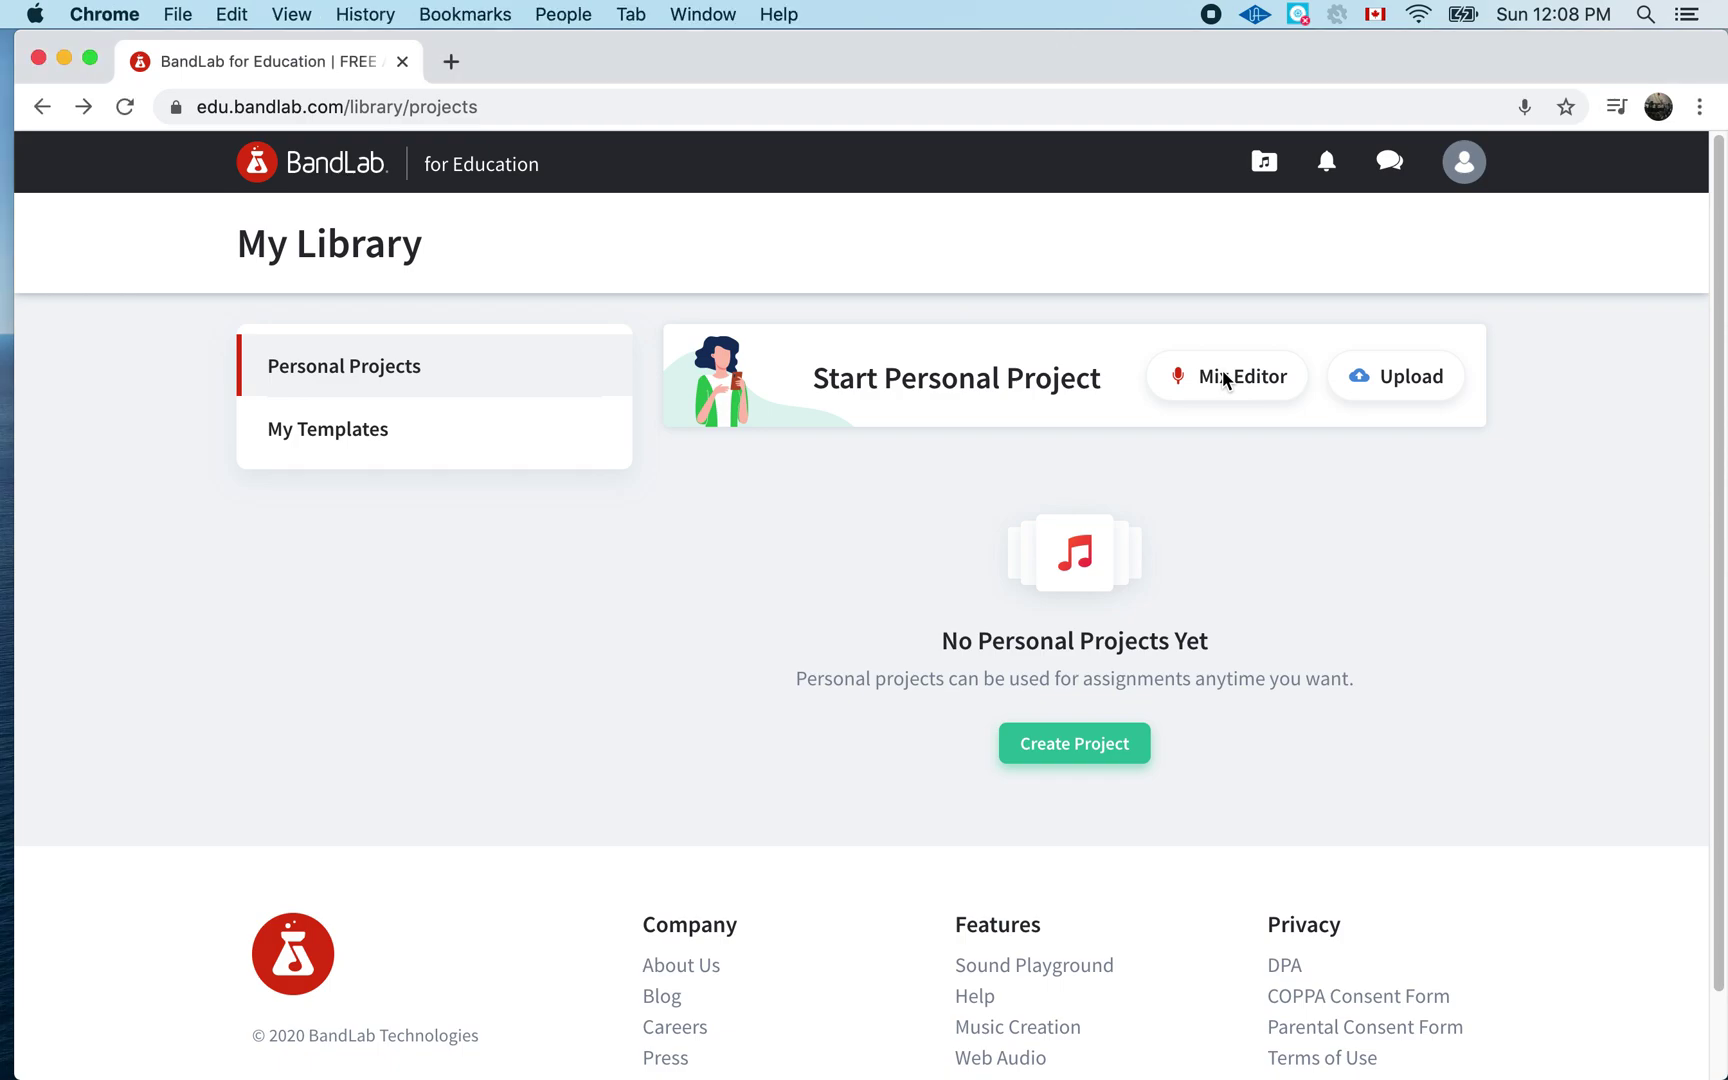
click(1228, 384)
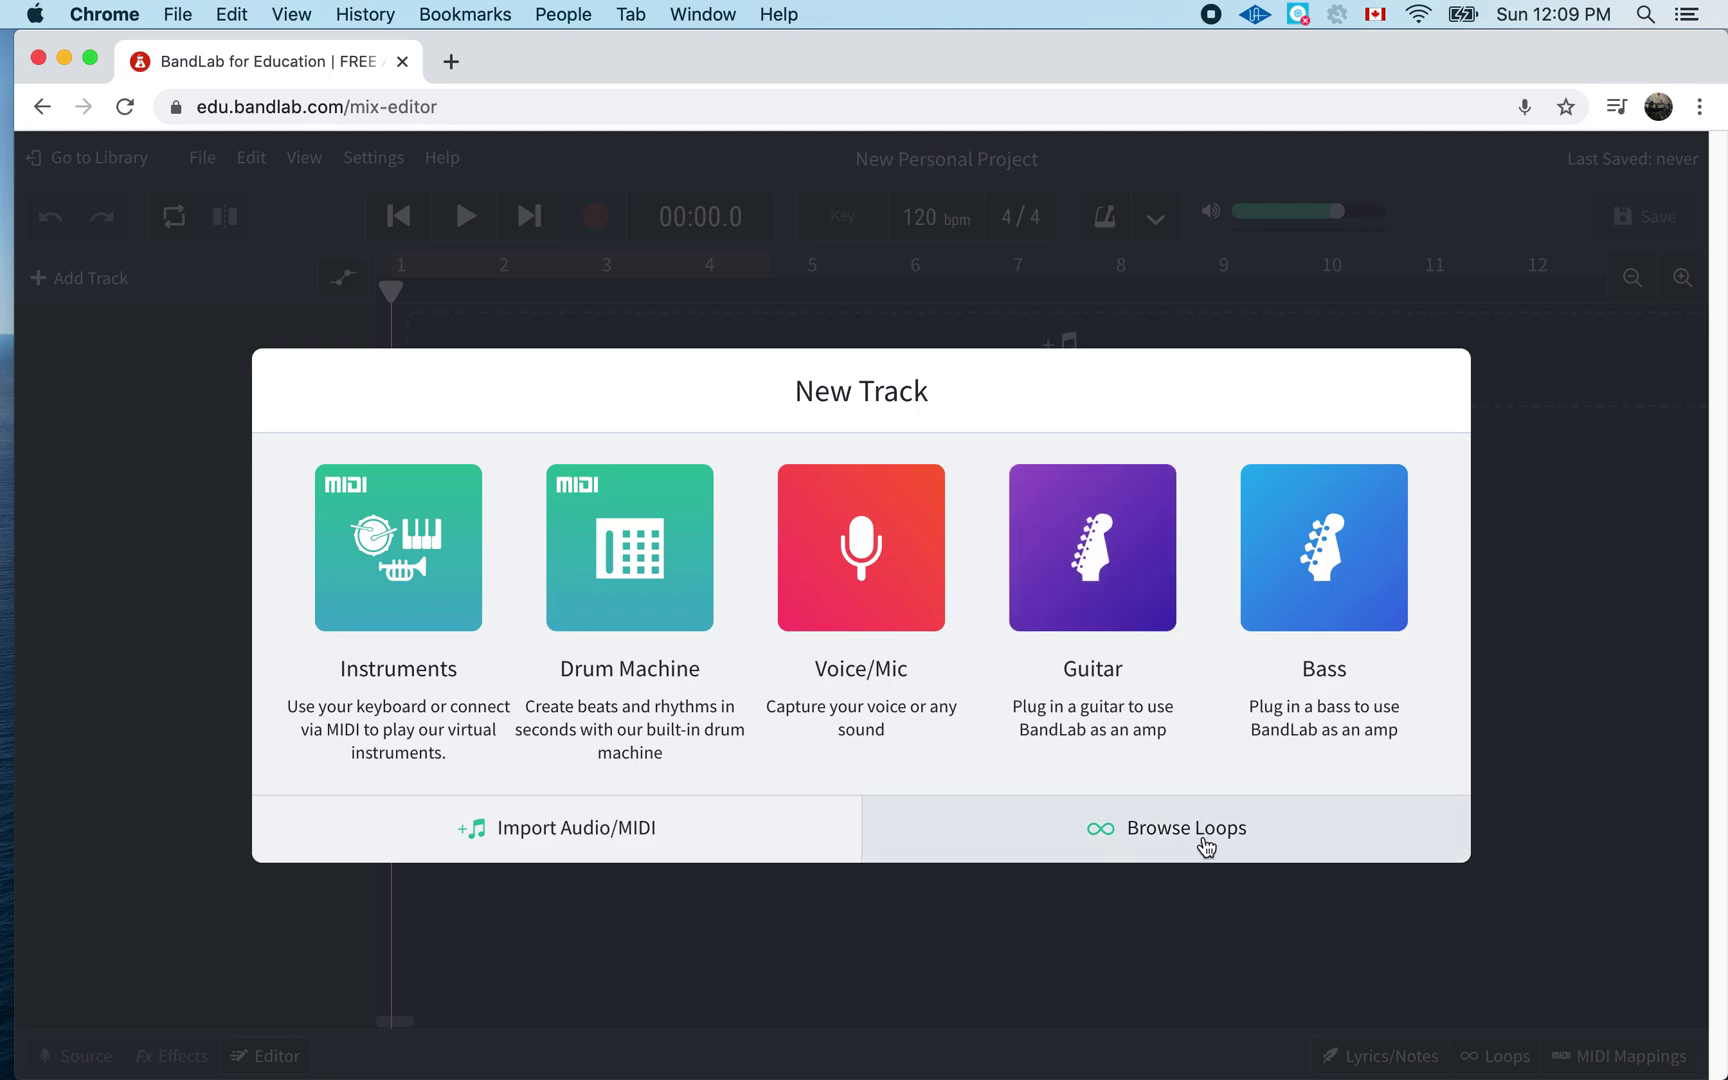
click(1204, 845)
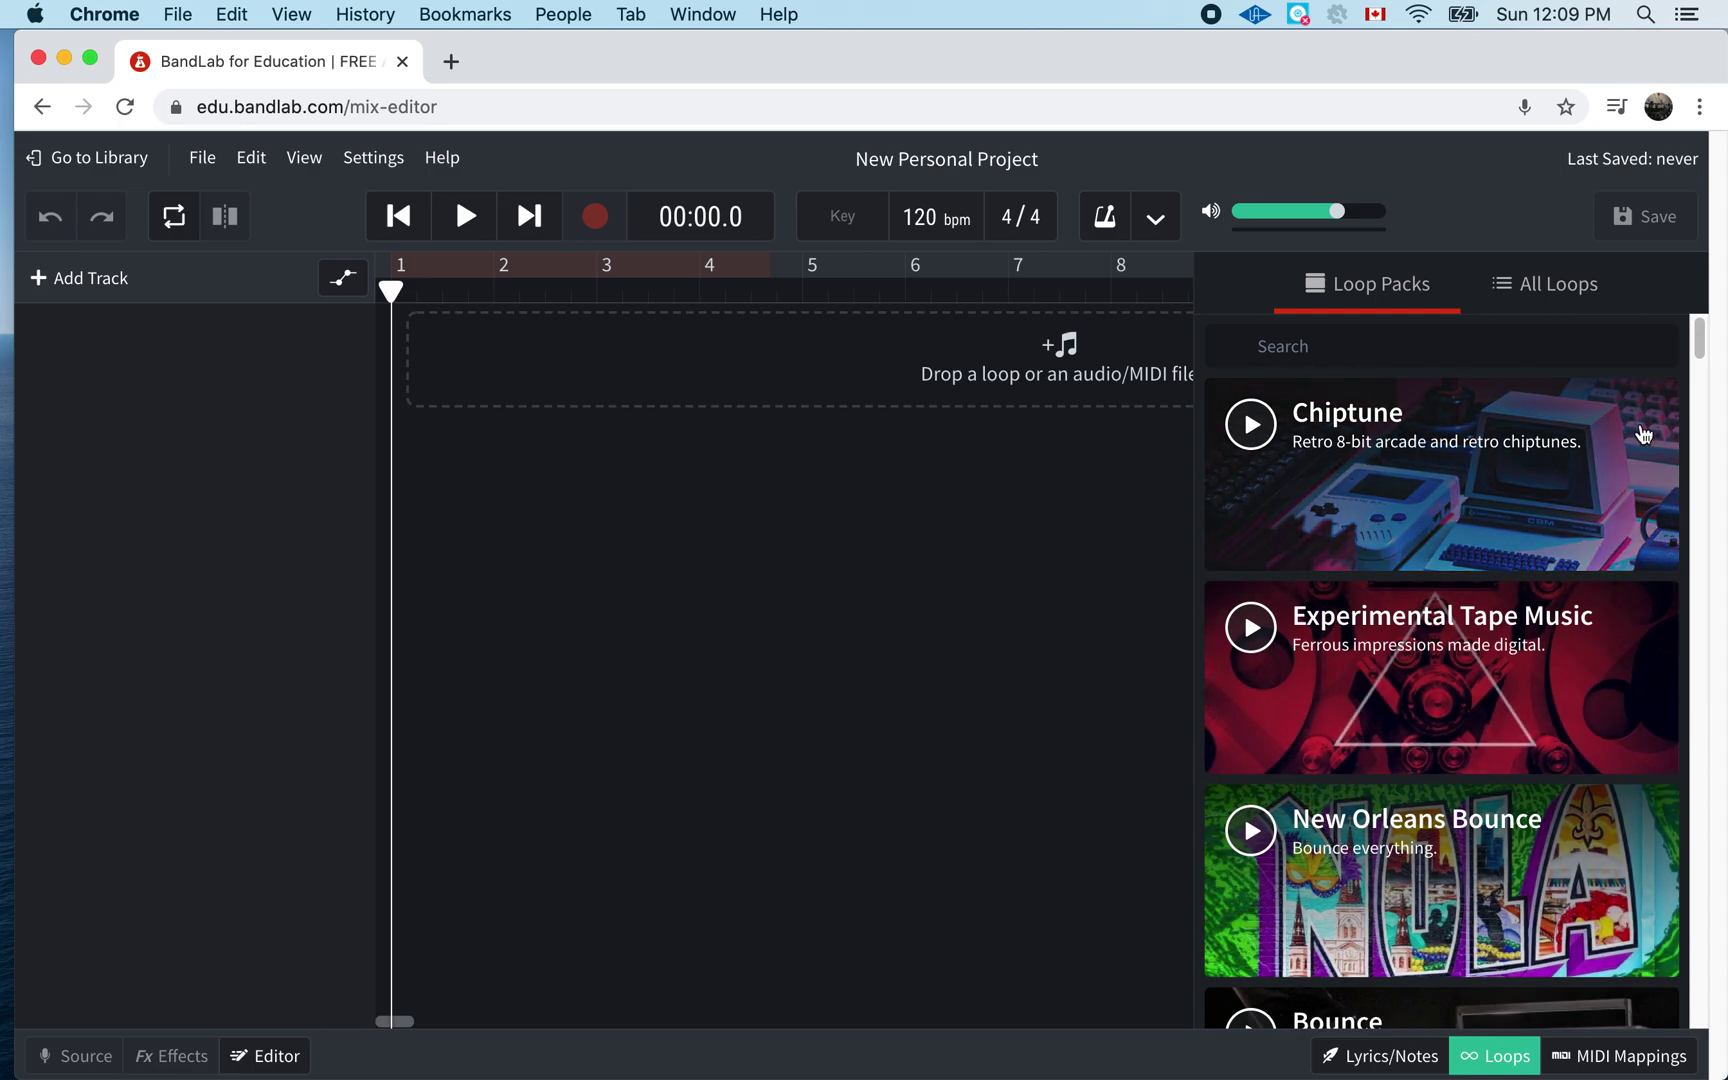
scroll(1701, 360, down, 3)
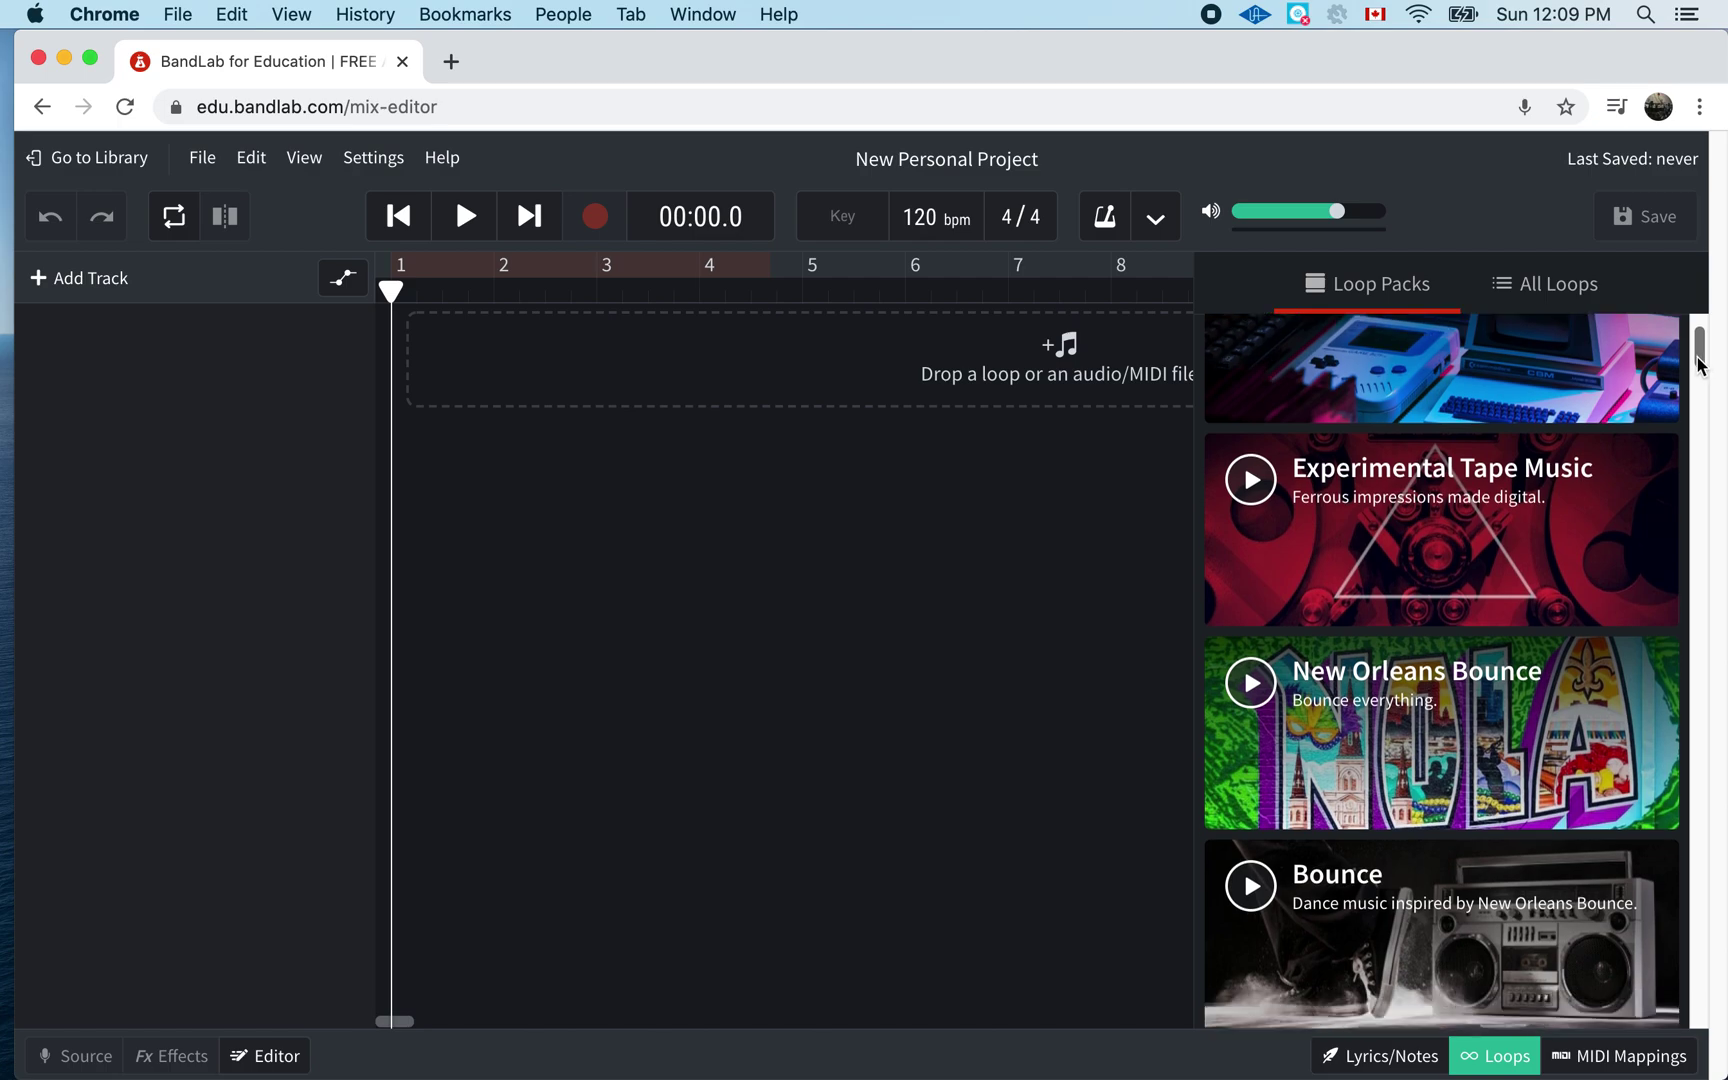
scroll(1698, 355, up, 3)
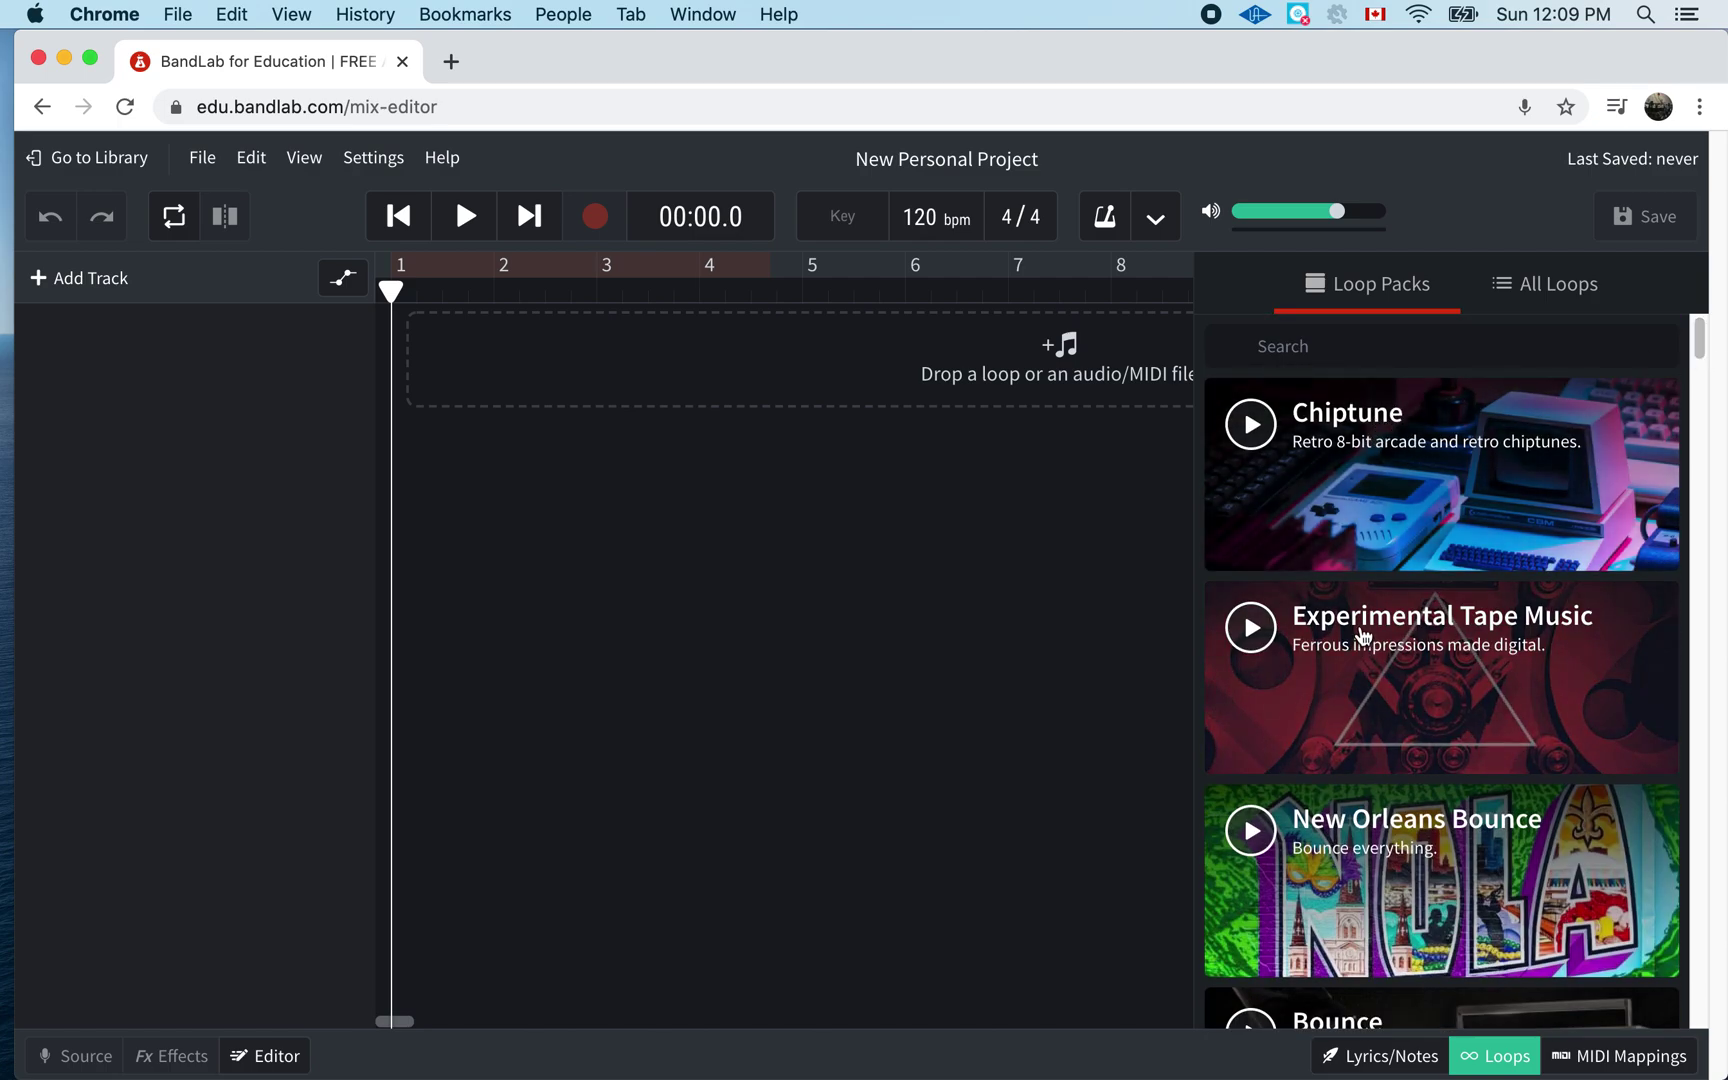
click(1361, 634)
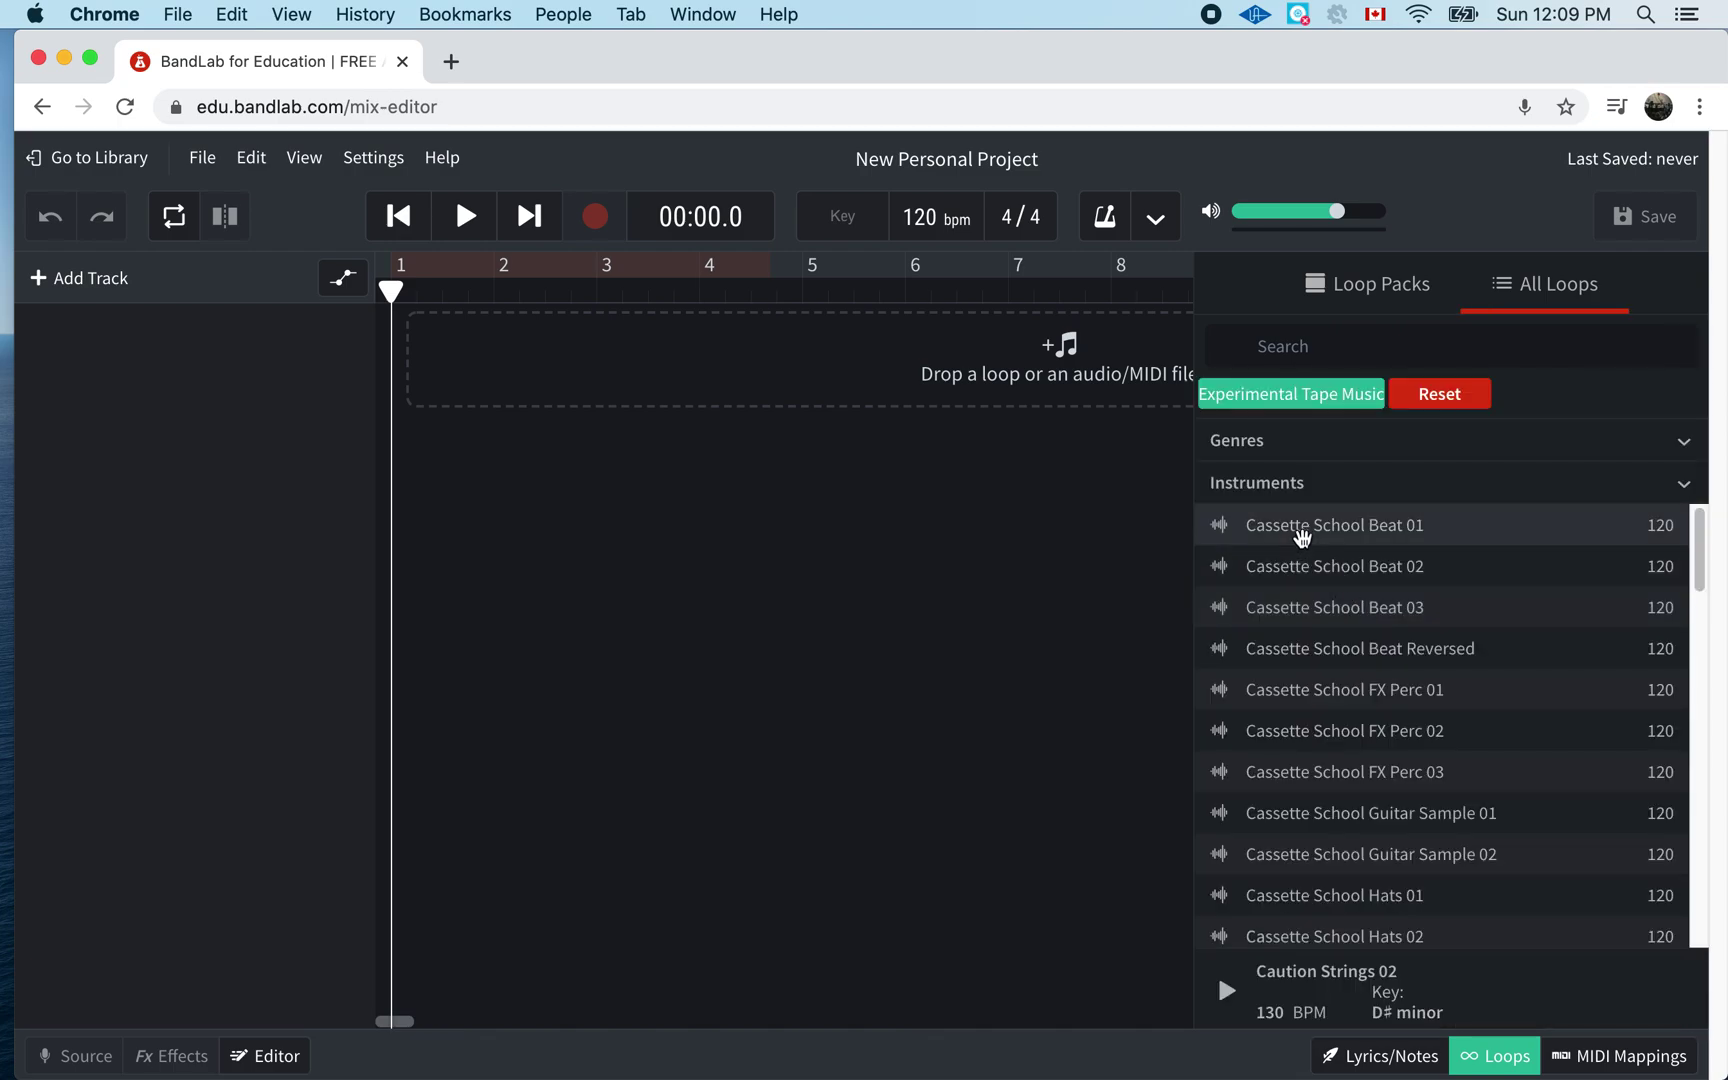
click(1302, 537)
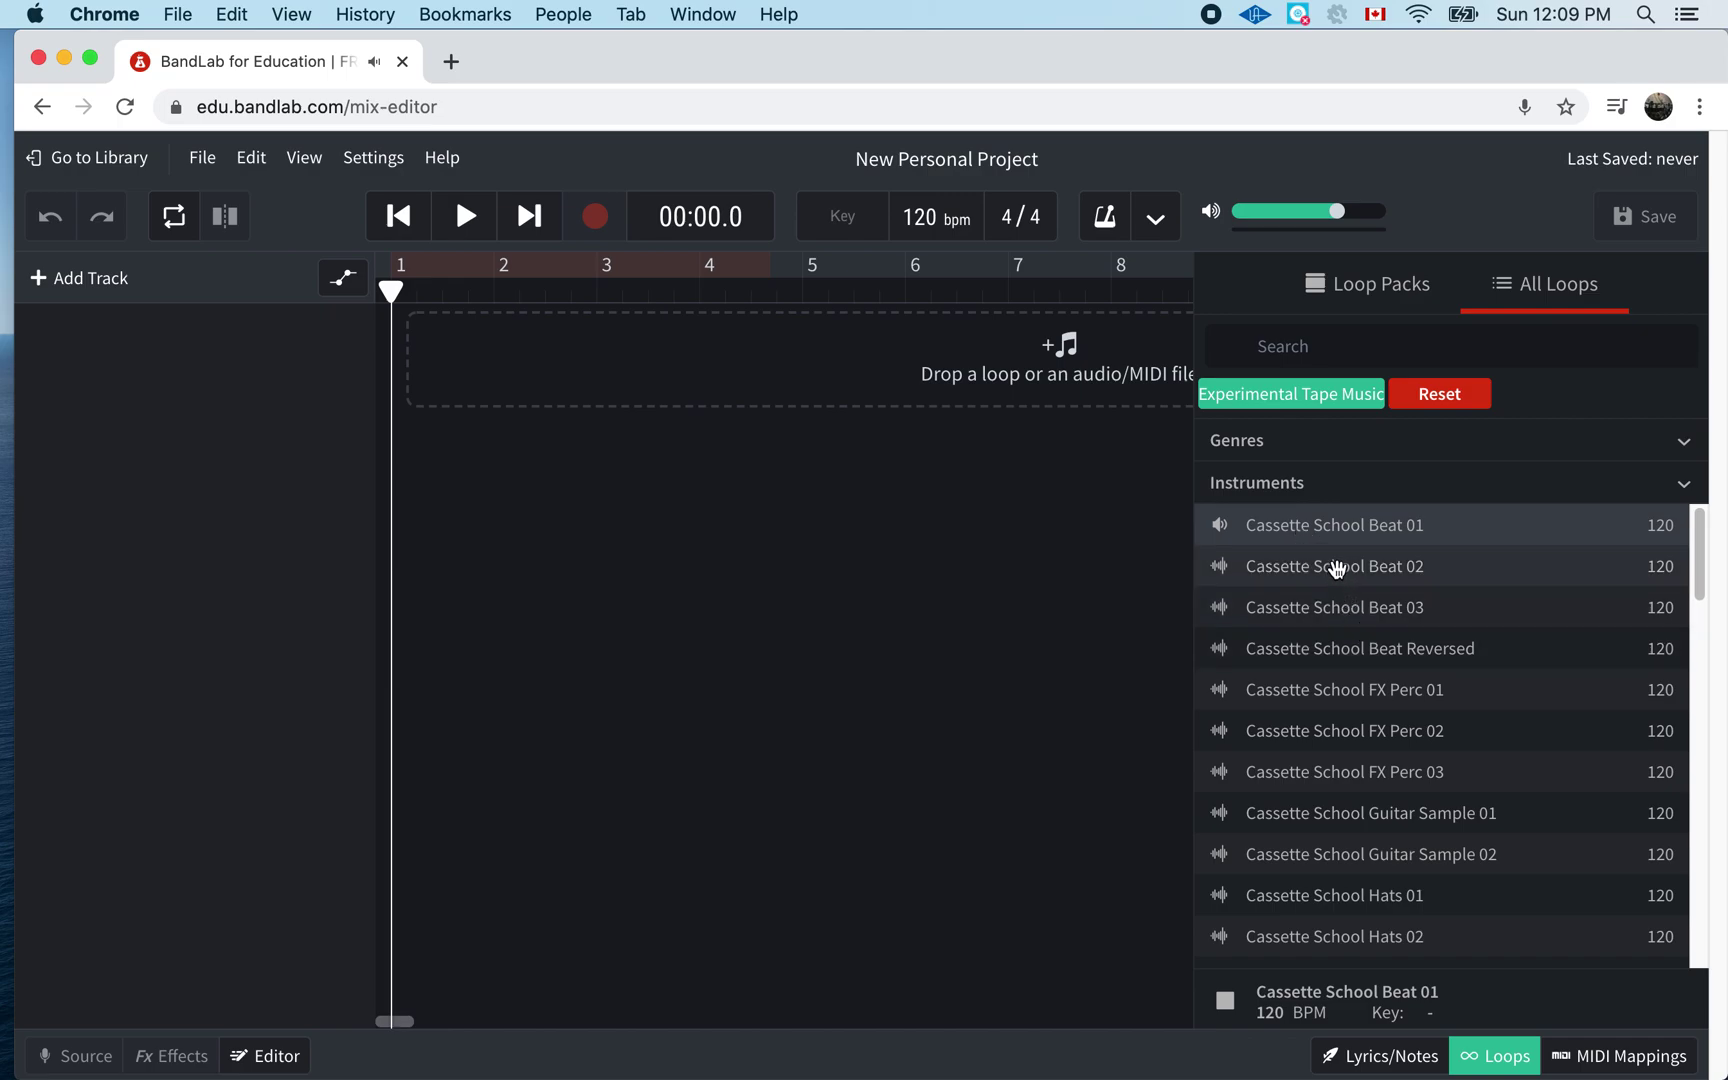
click(1438, 398)
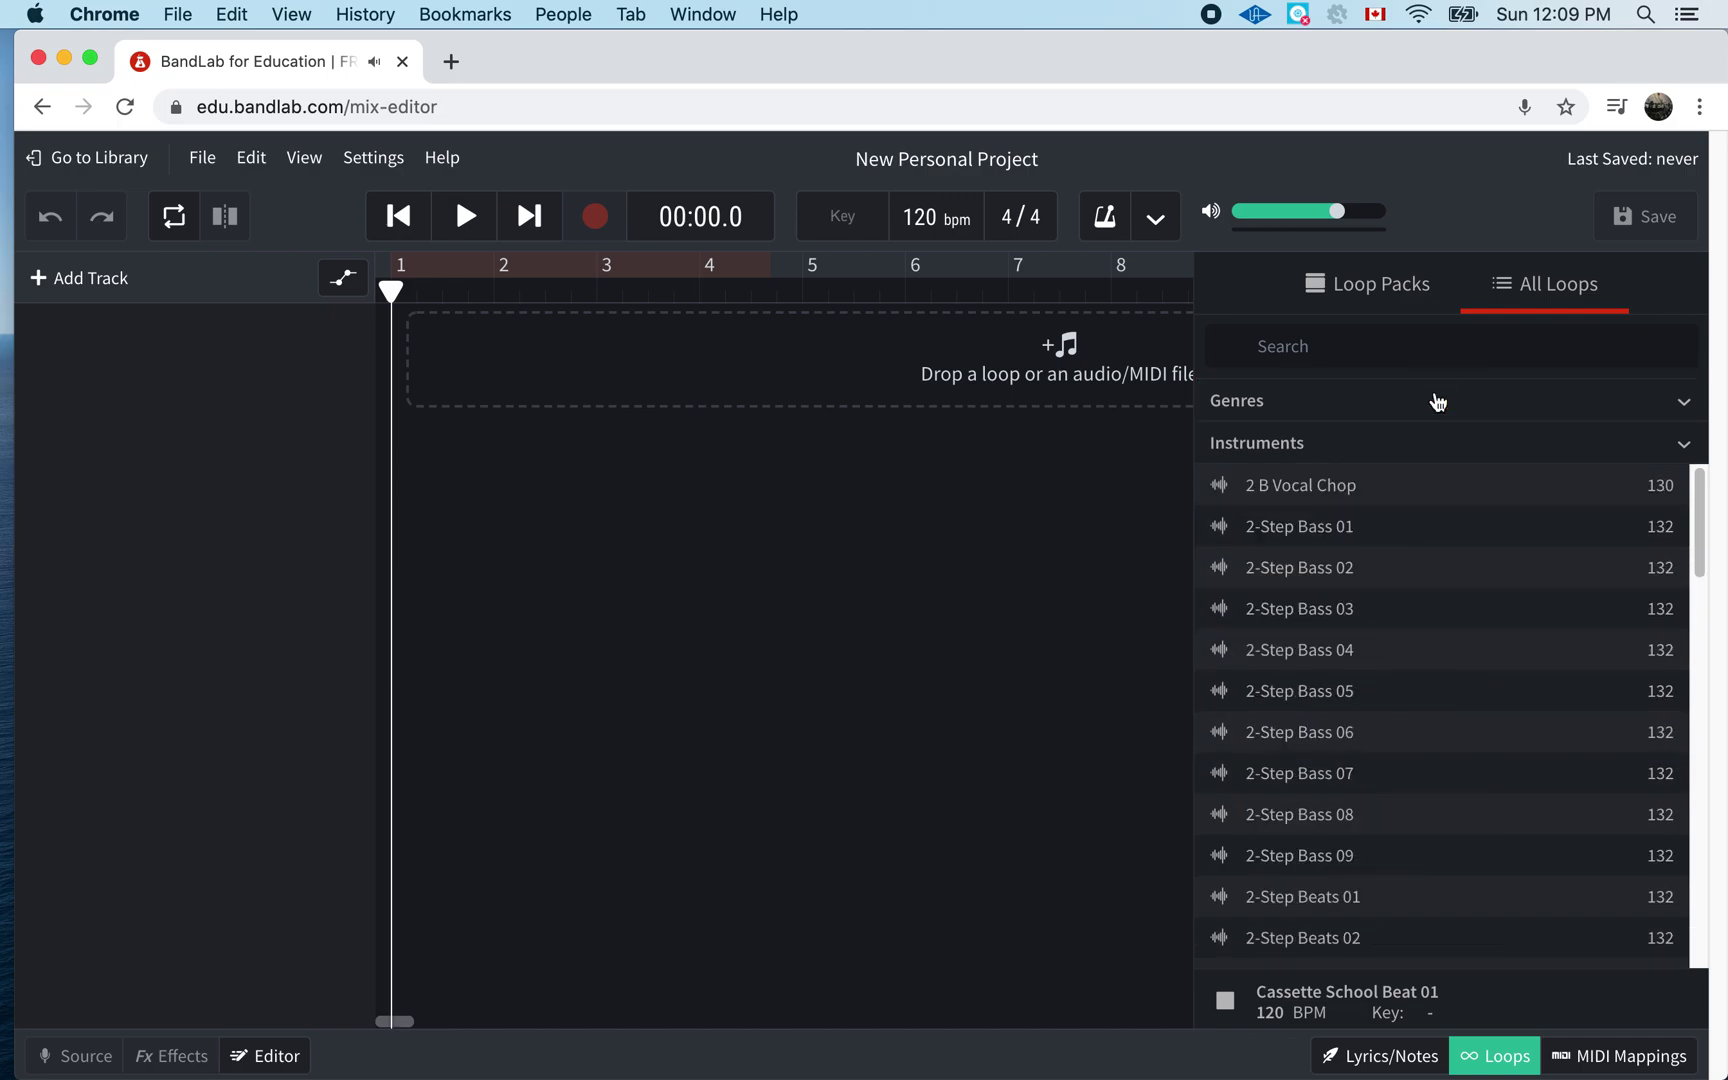
click(1400, 302)
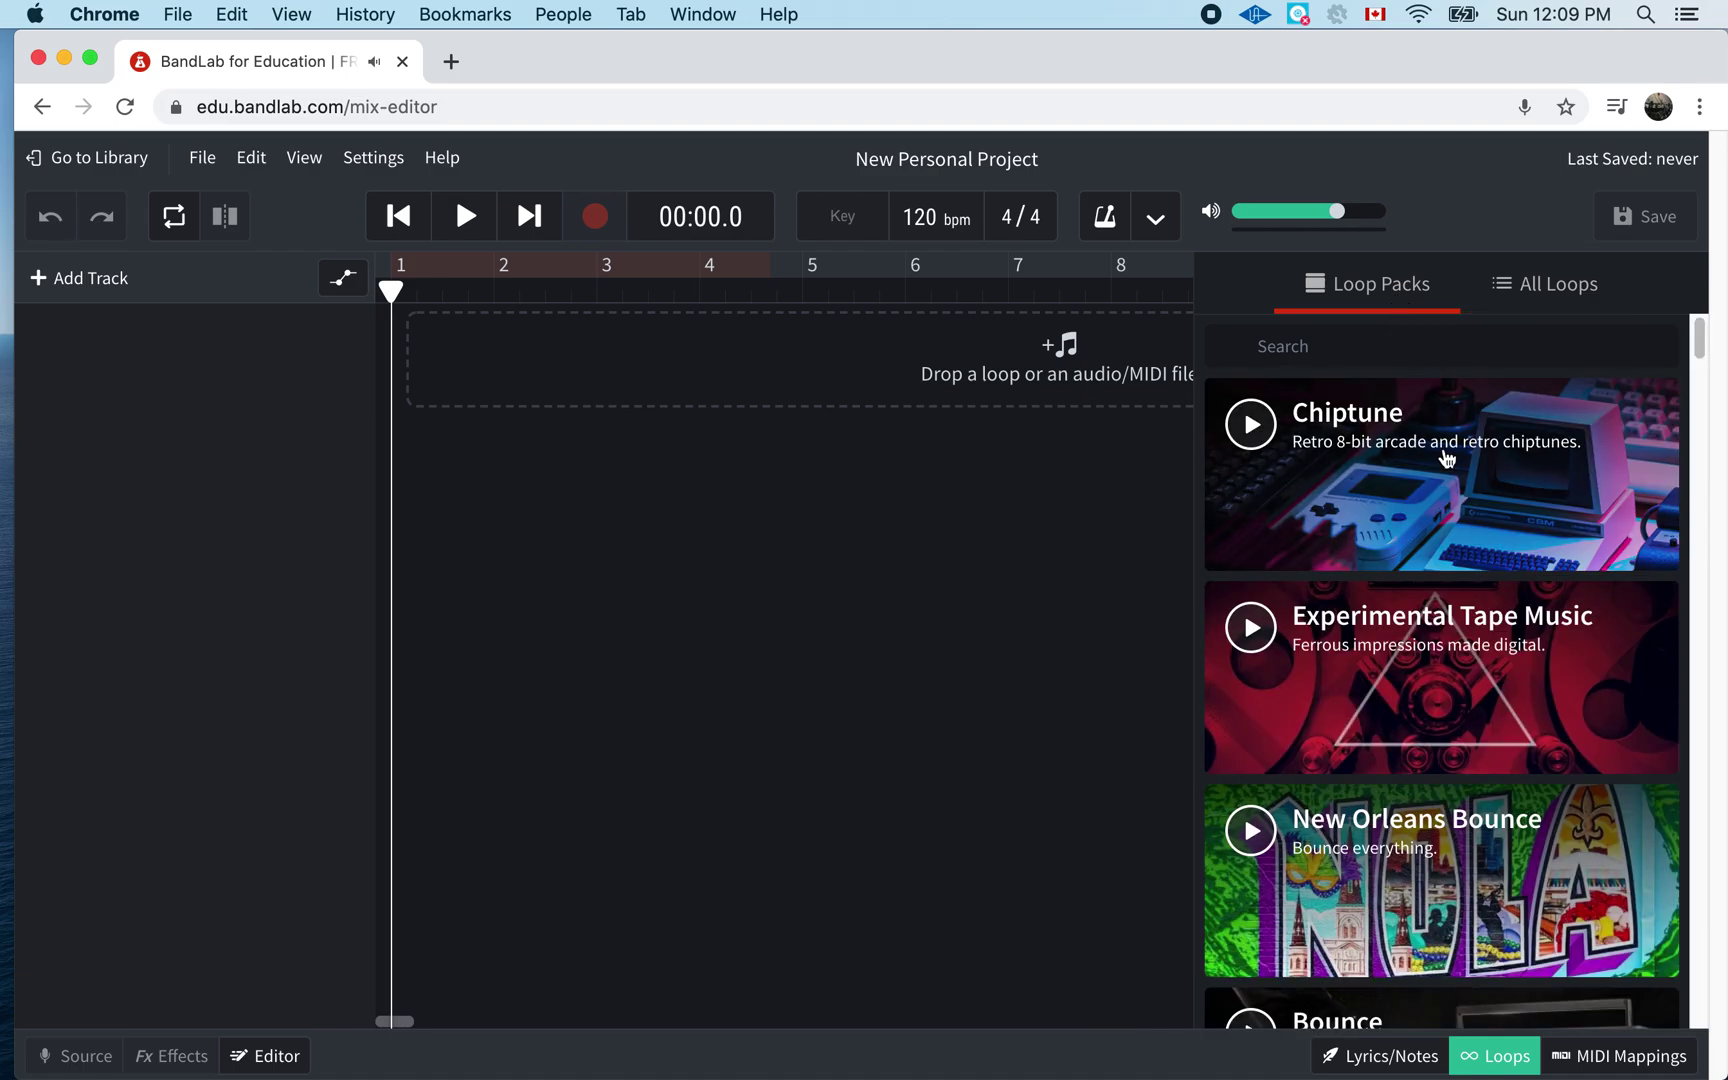
drag(1706, 362, 1676, 465)
scroll(1676, 465, down, 15)
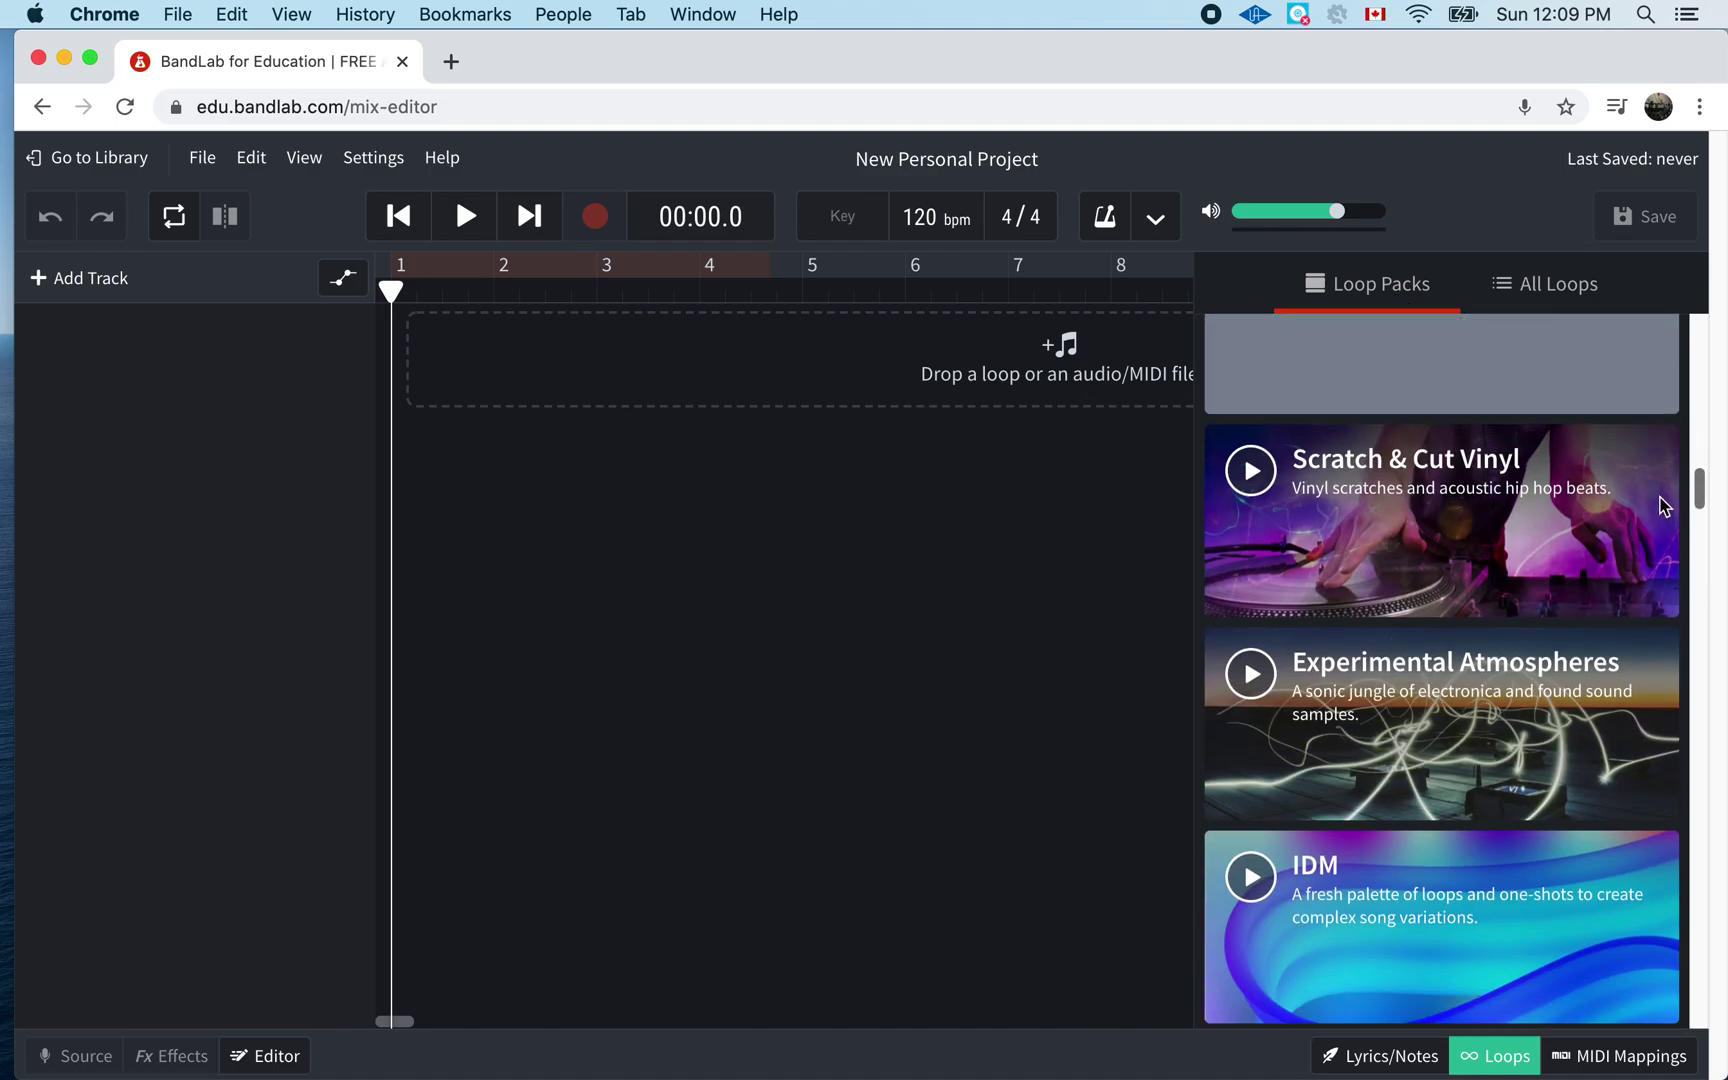
scroll(1663, 566, down, 15)
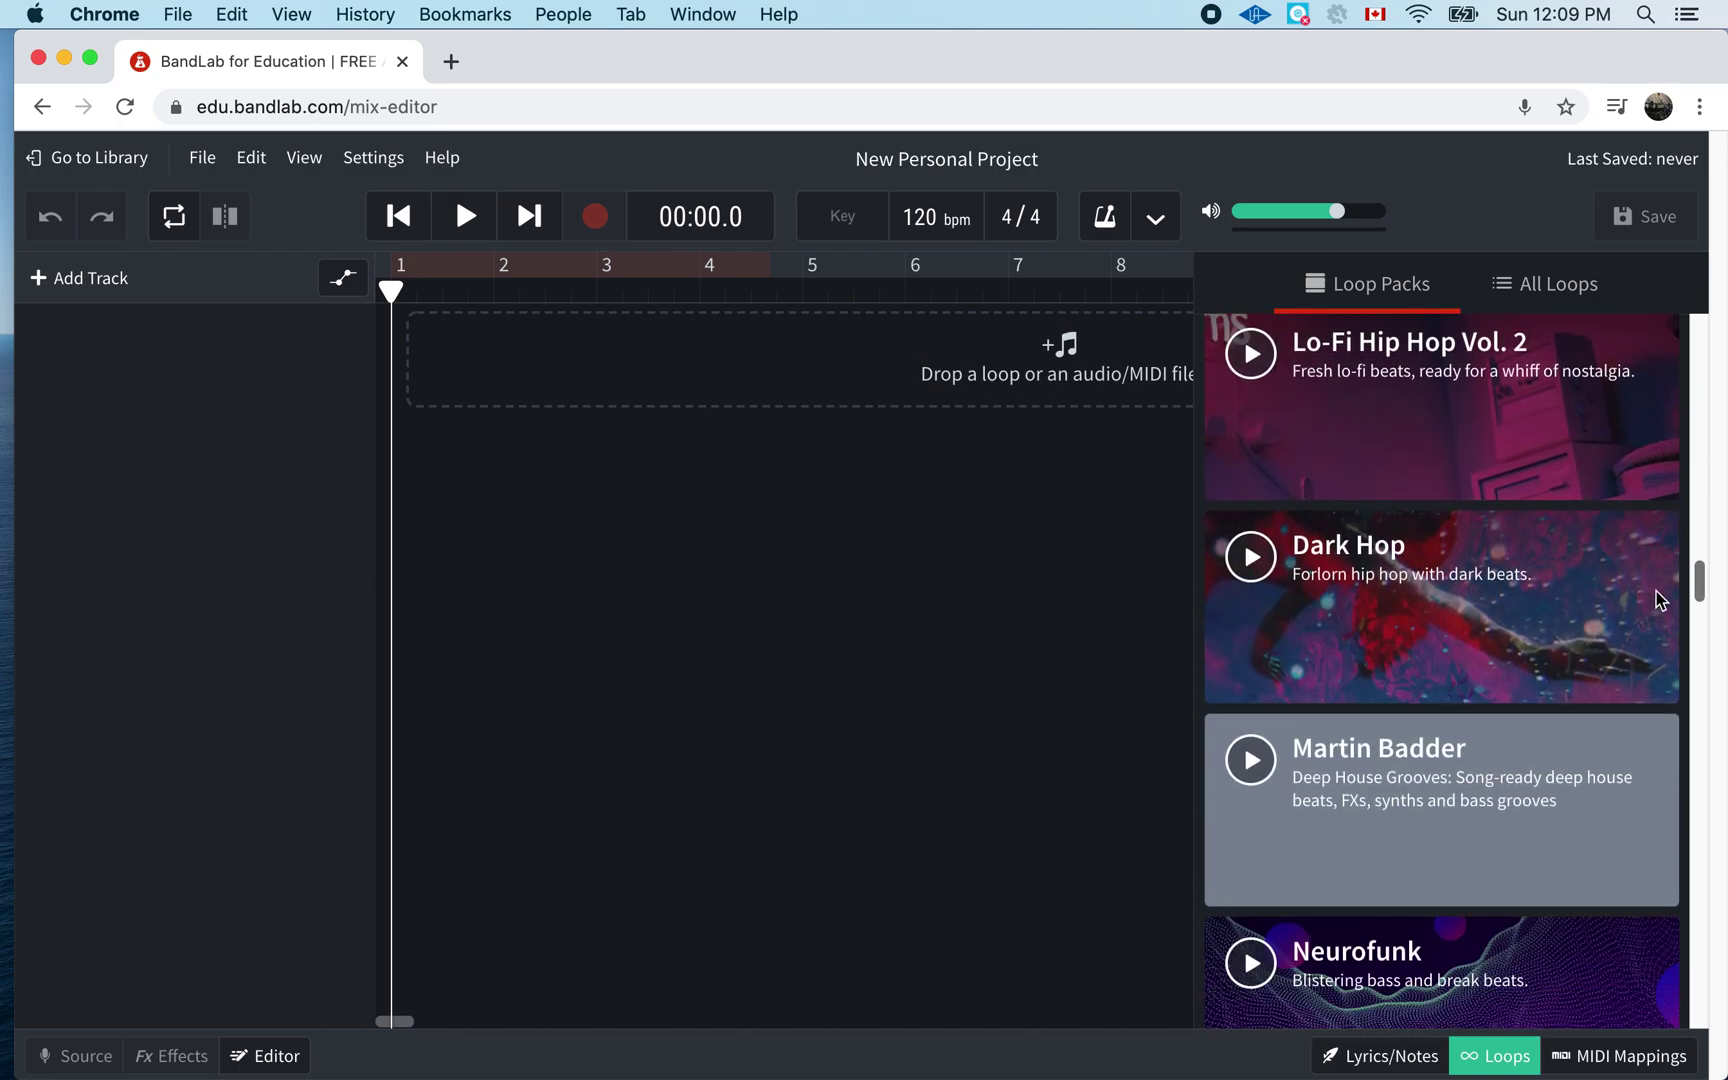
scroll(1666, 662, down, 15)
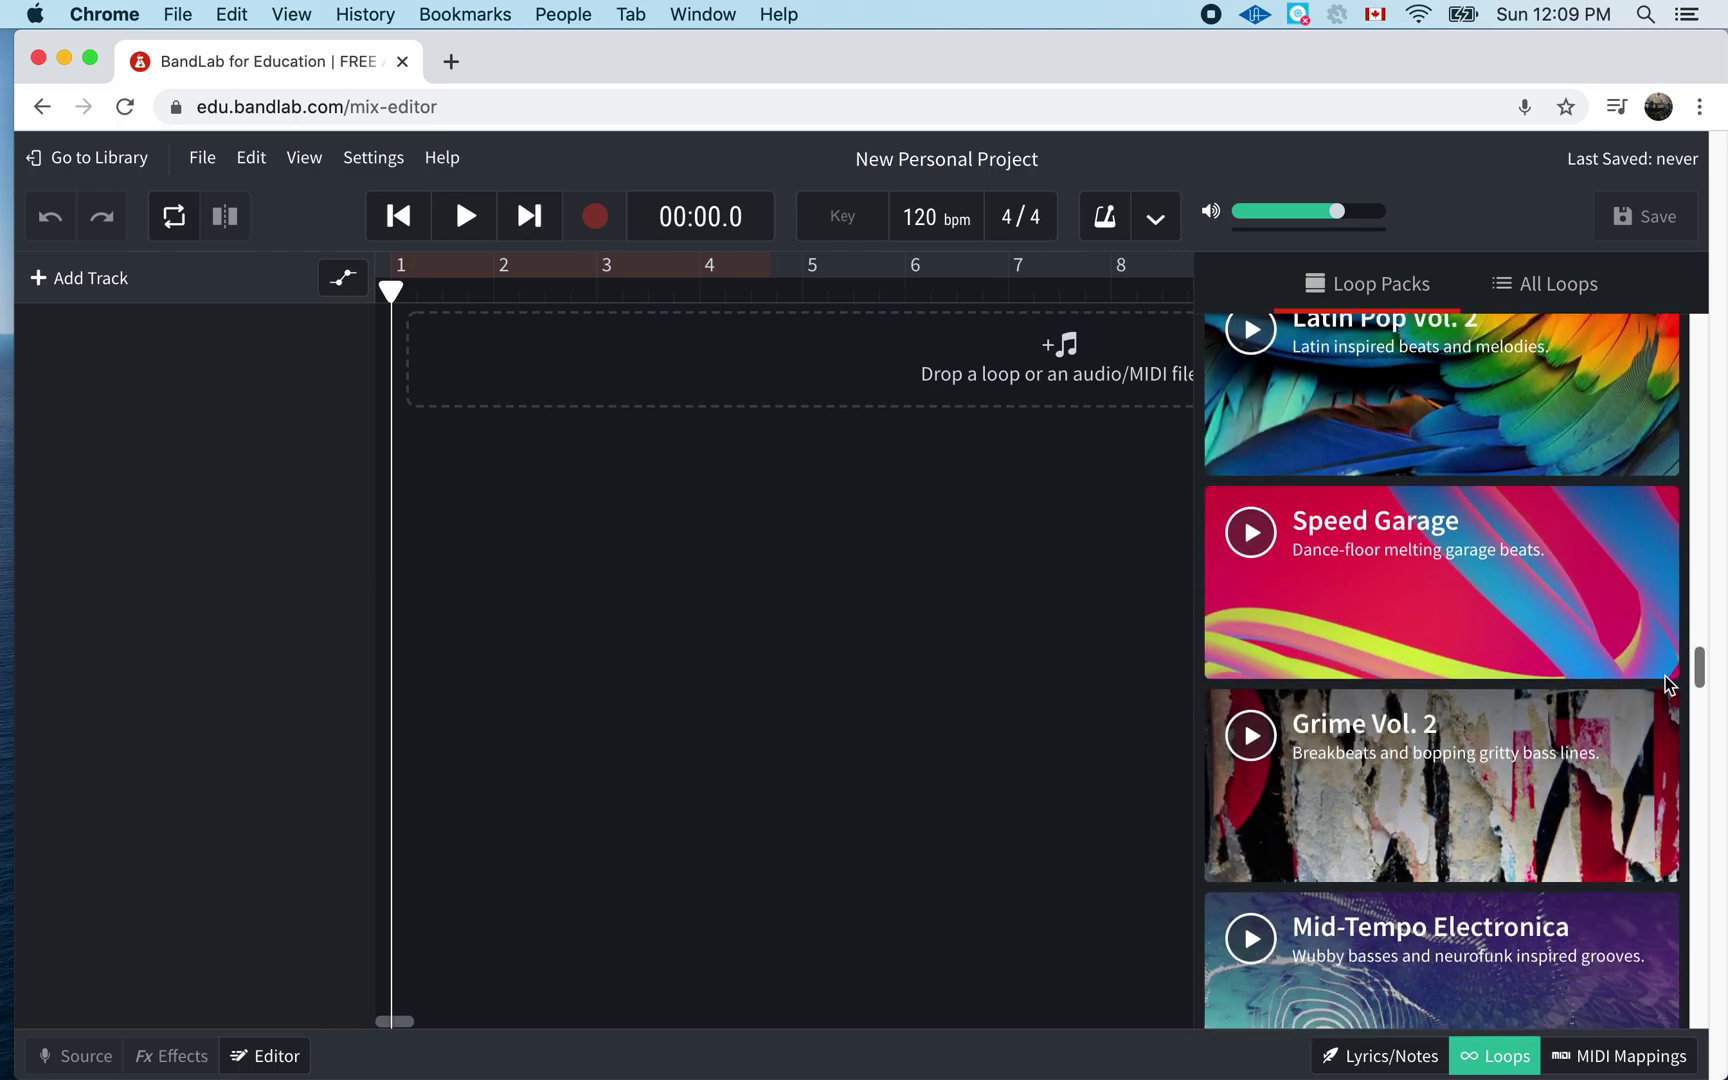
scroll(1670, 703, down, 15)
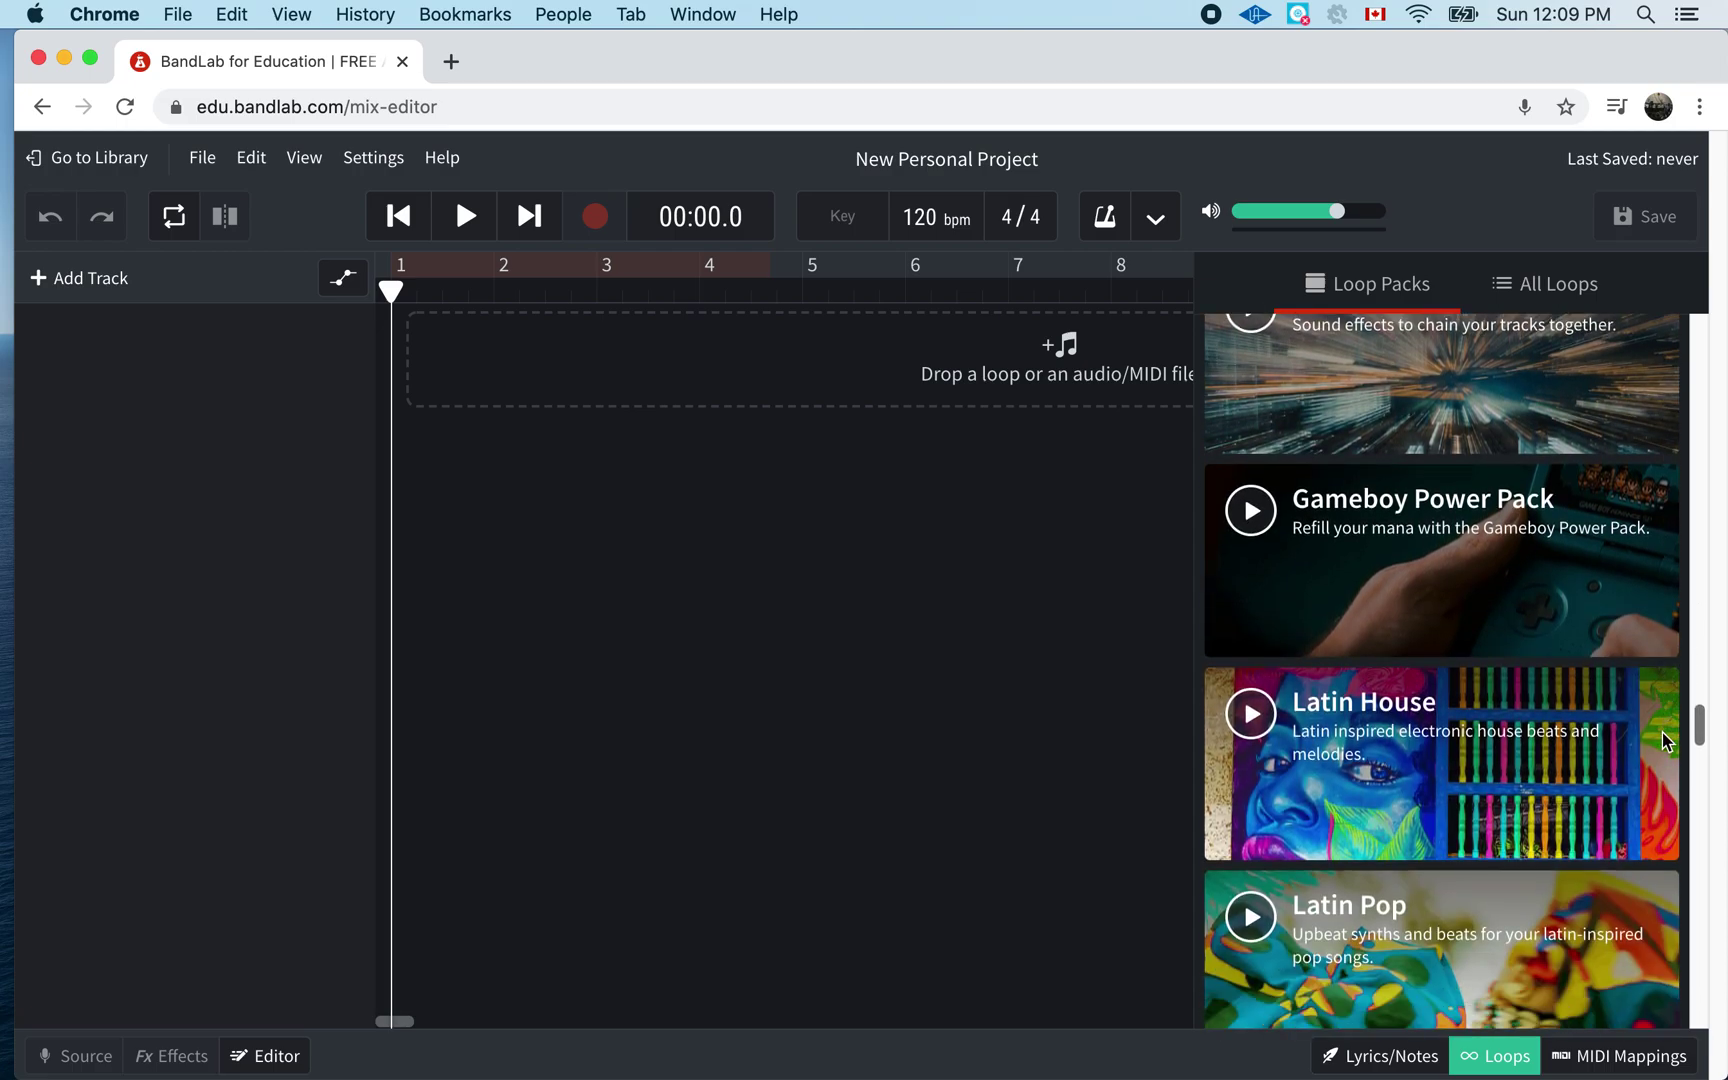
scroll(1665, 775, down, 15)
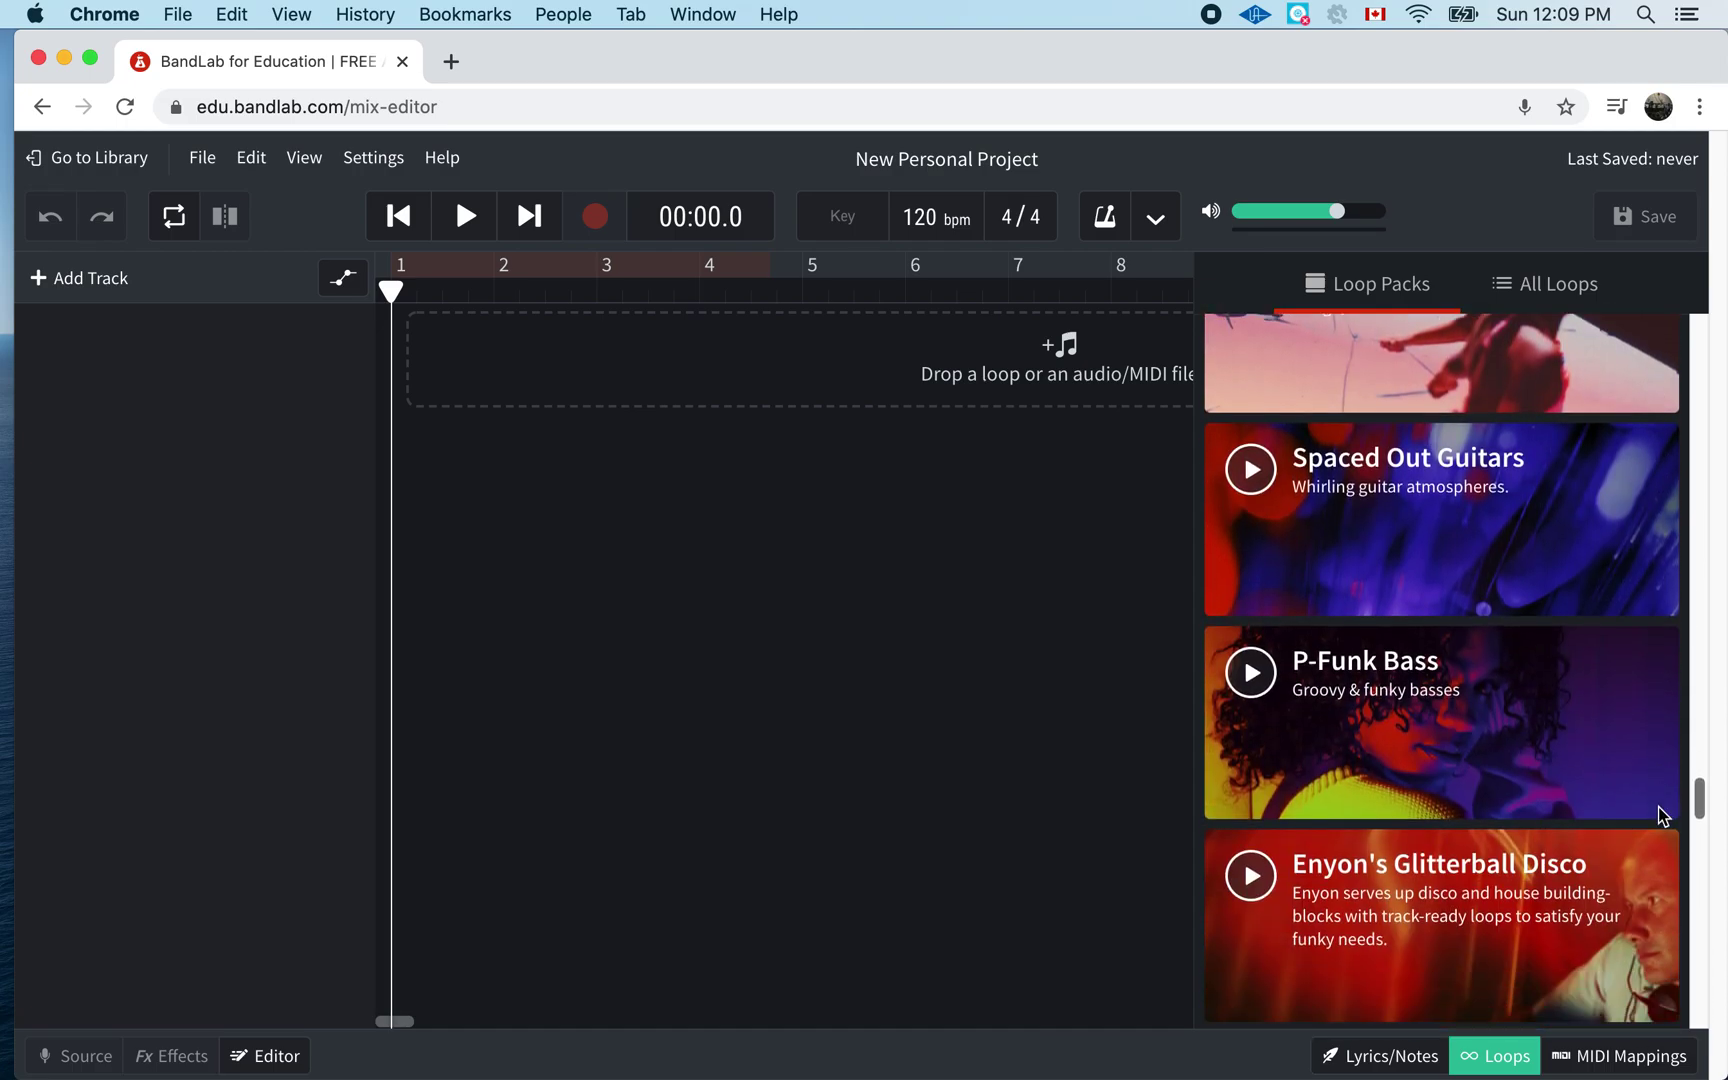
scroll(1655, 886, down, 10)
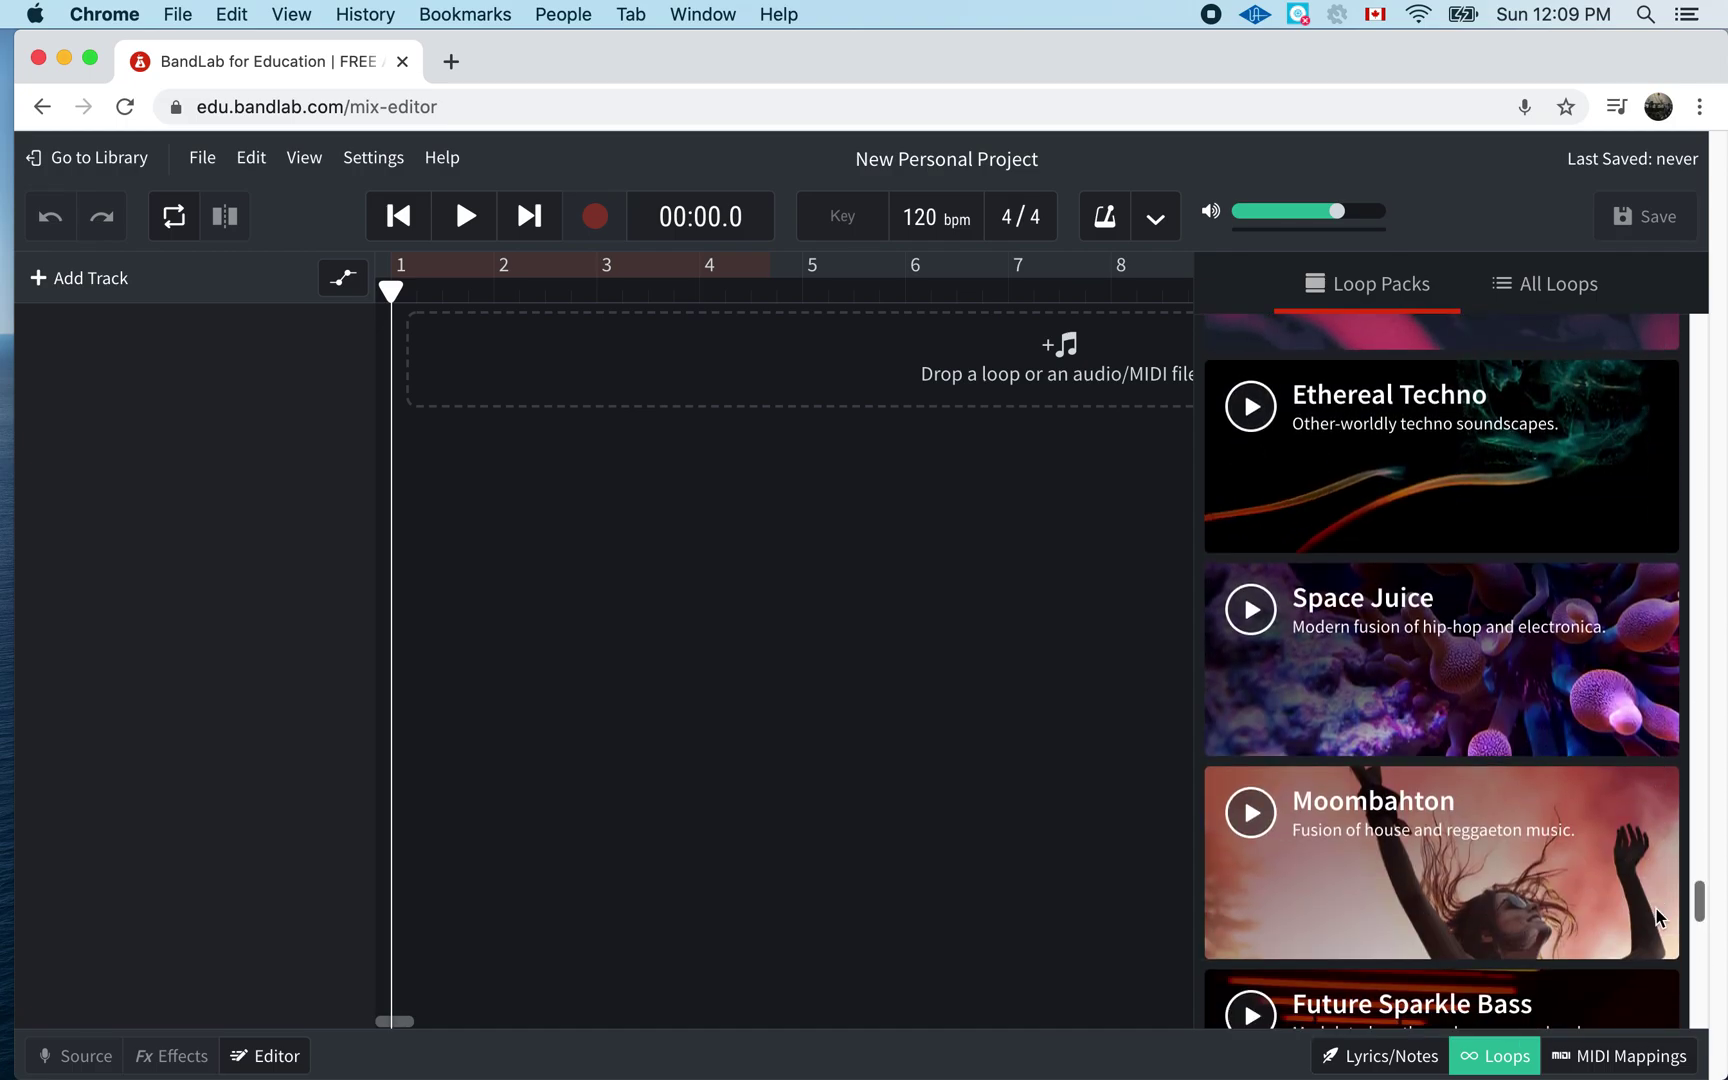
drag(1698, 890, 1709, 289)
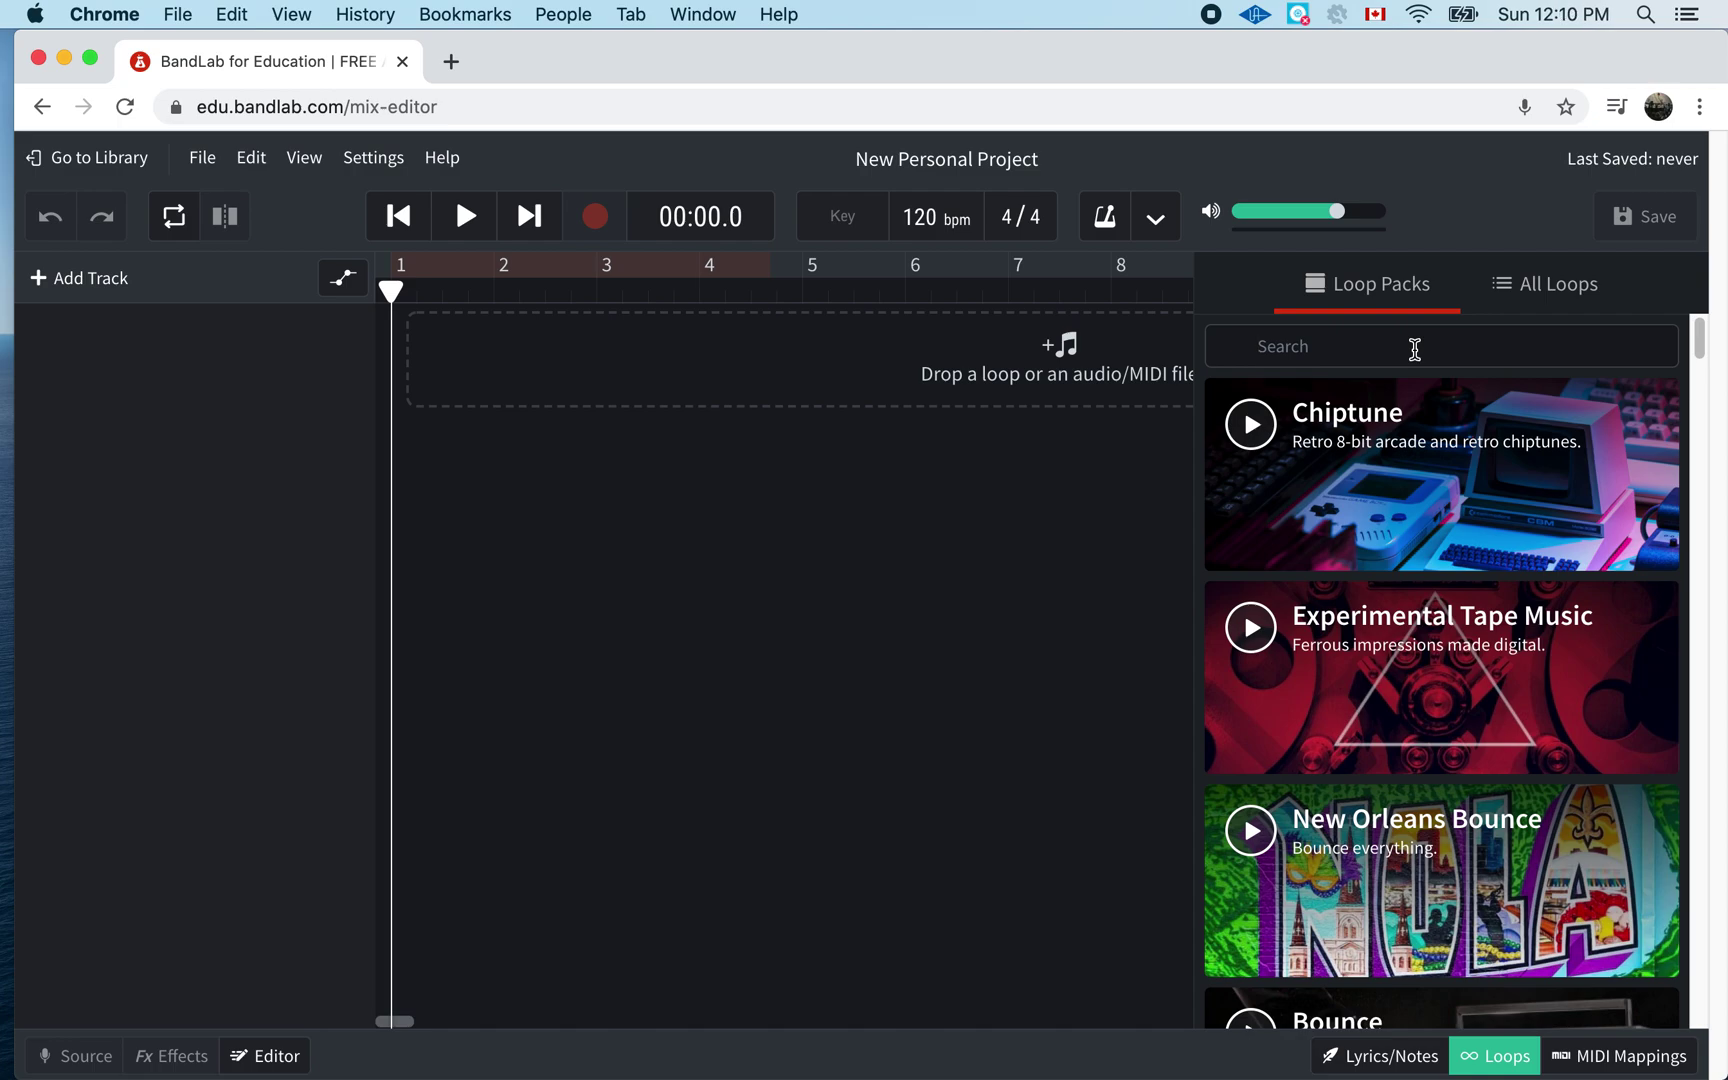
- Search loop packs for 'sinis' and show the Sinister Trap Mega pack's loops
text(sinister)
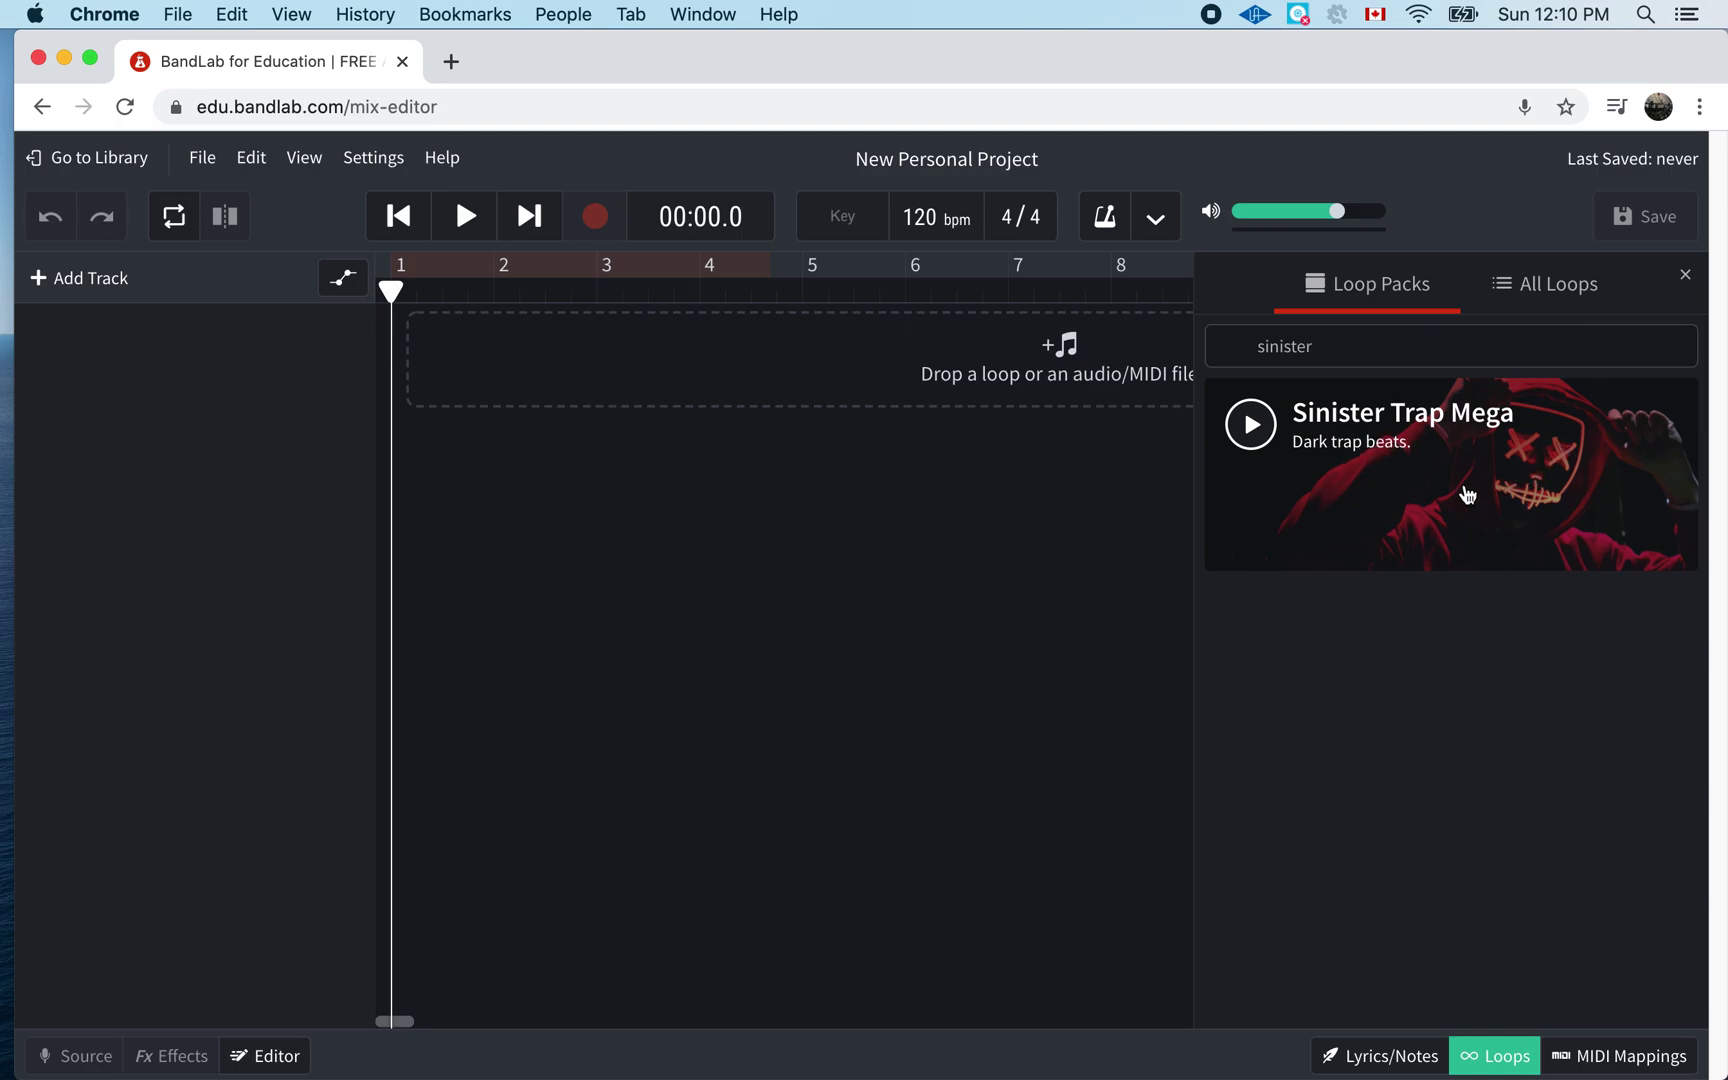
click(1362, 430)
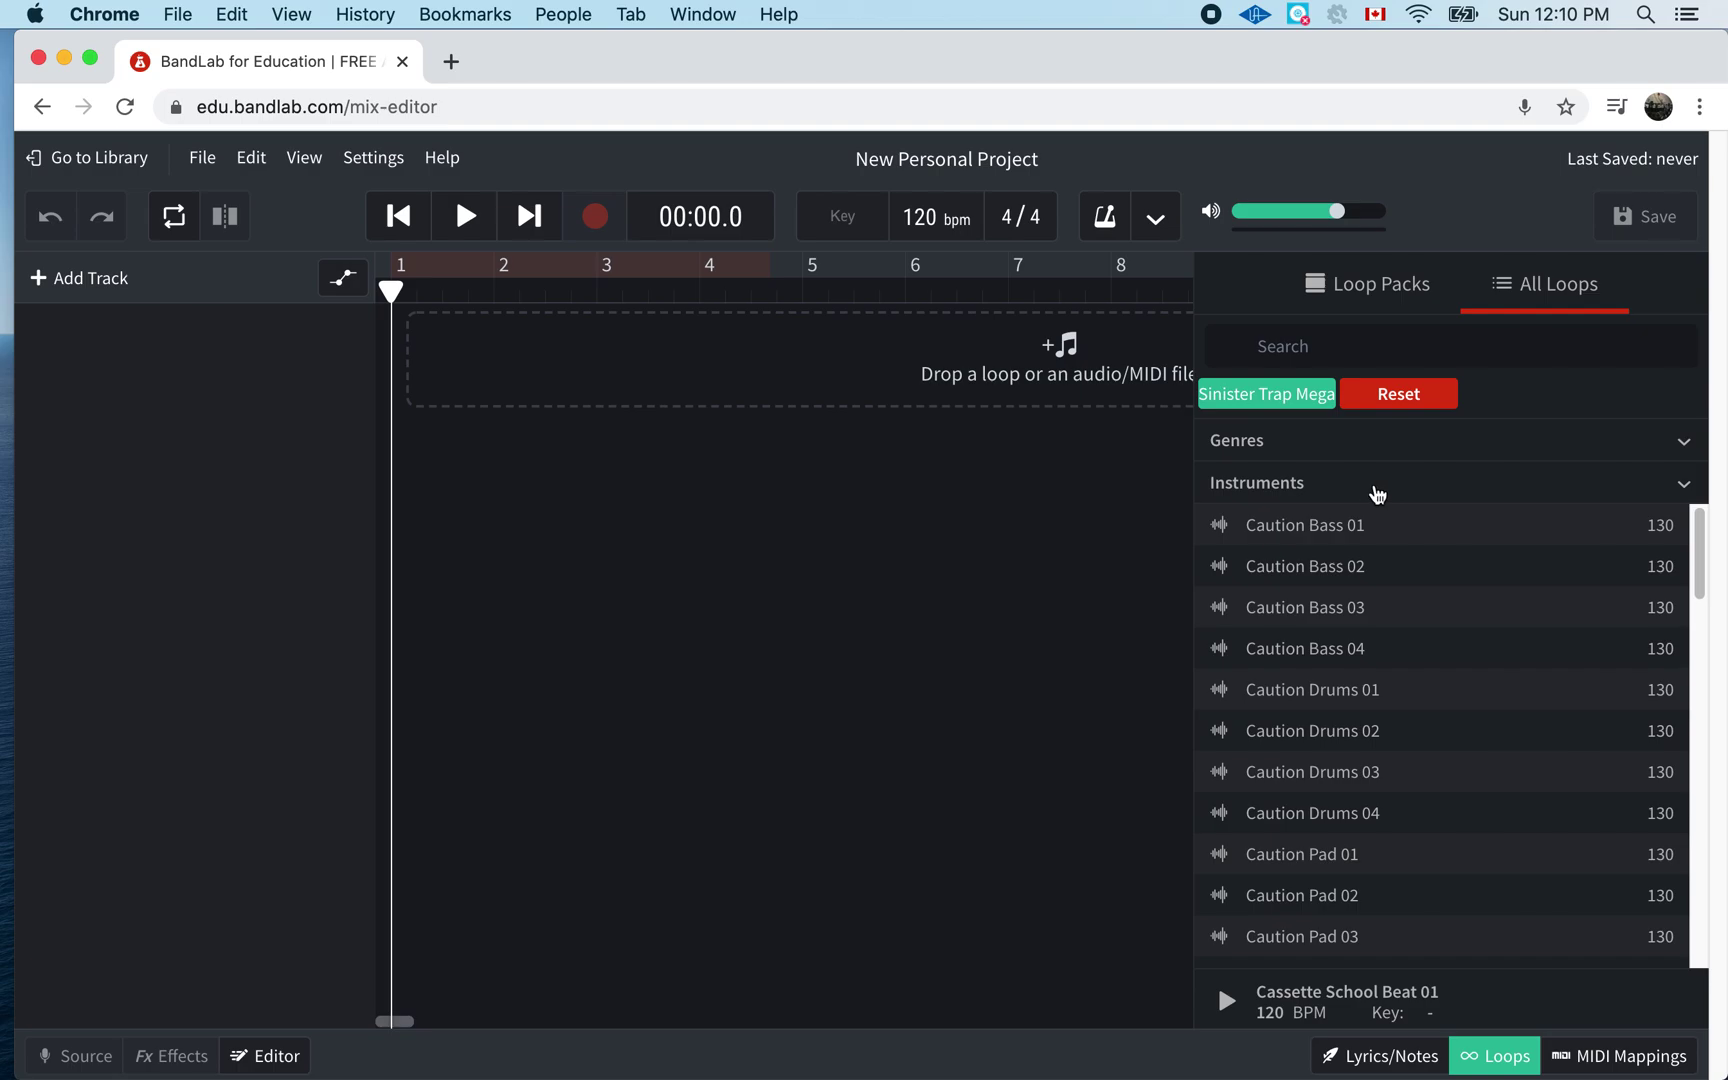
- Filter the loops to Drum and preview Caution Drums 01, 02 and 03
click(1377, 490)
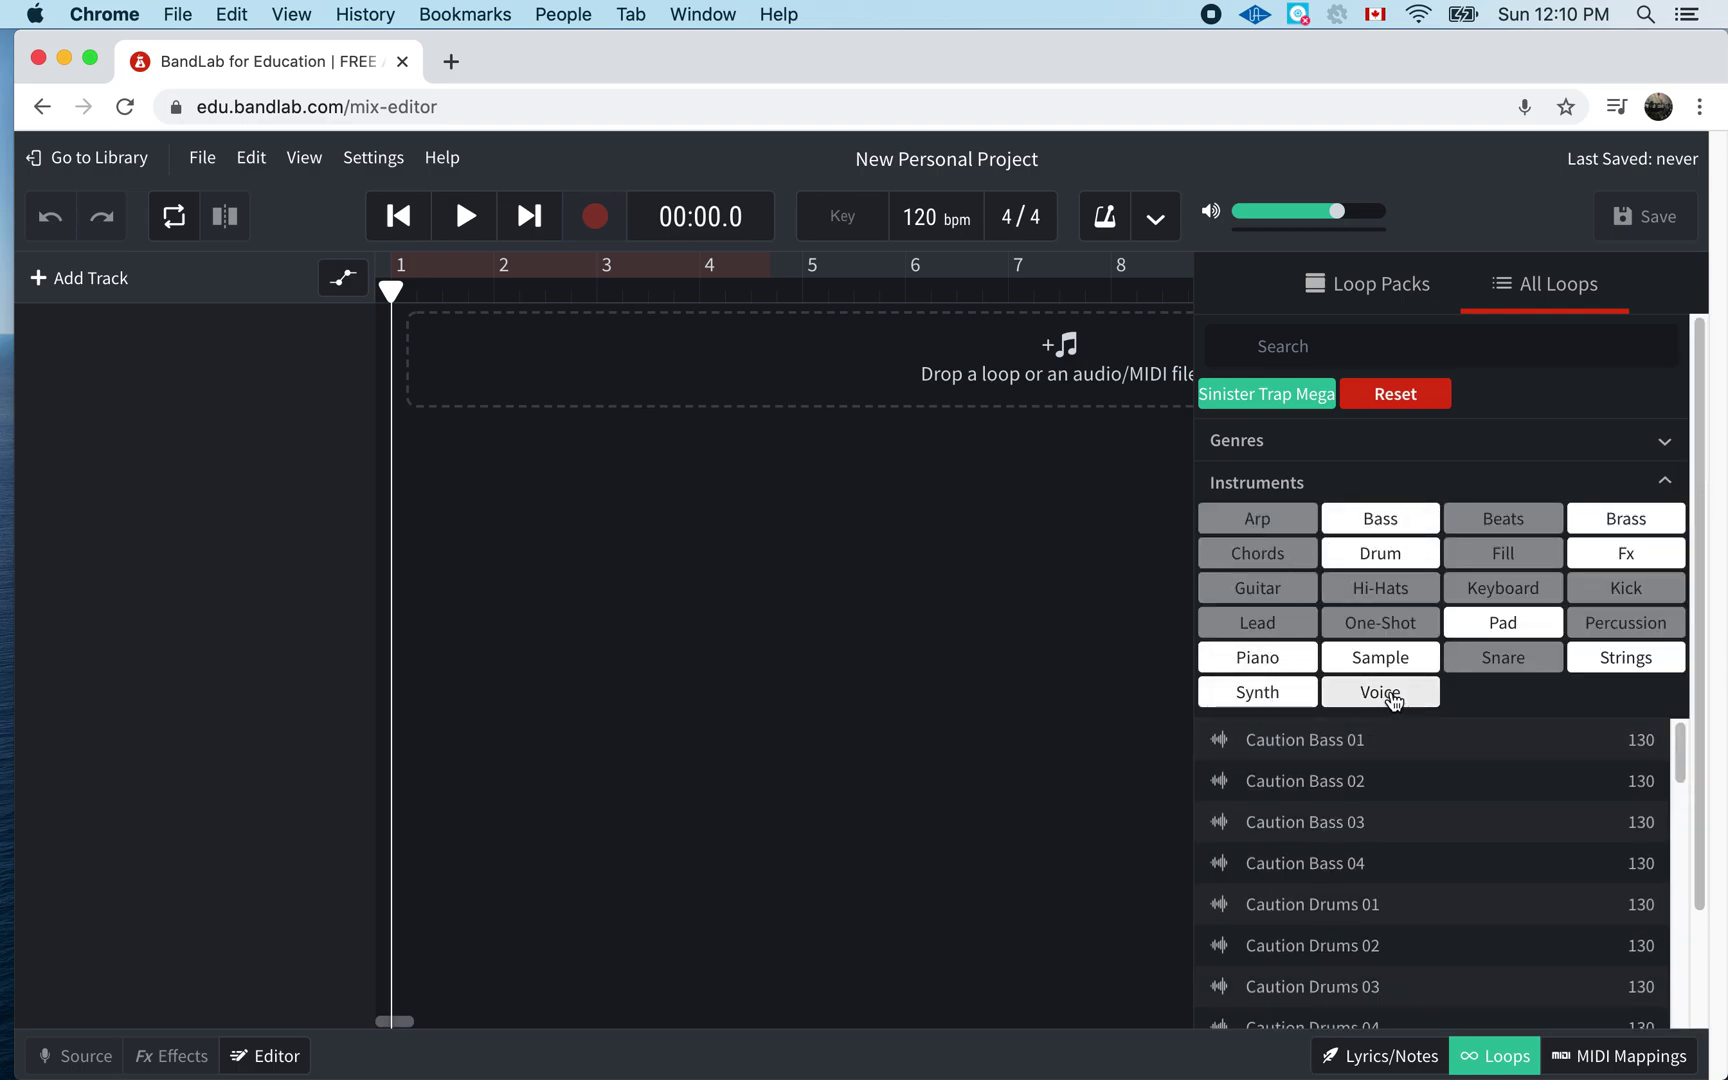
click(1400, 563)
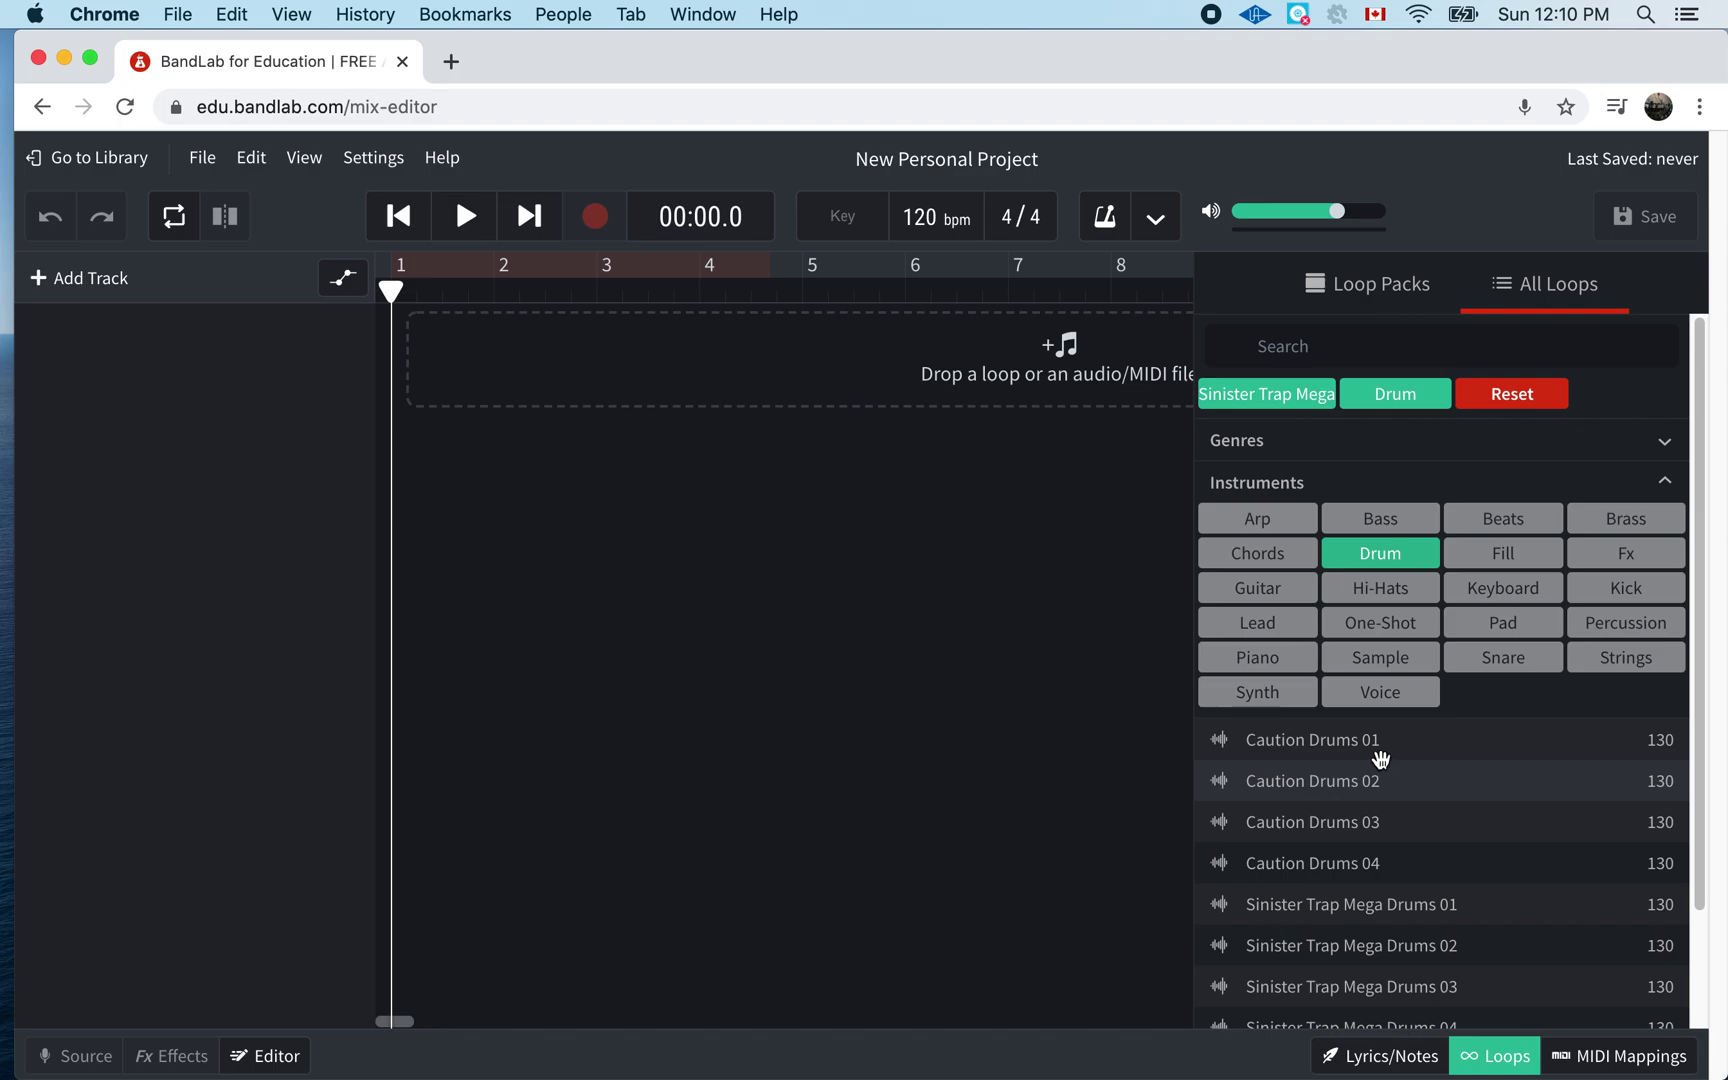
click(1246, 745)
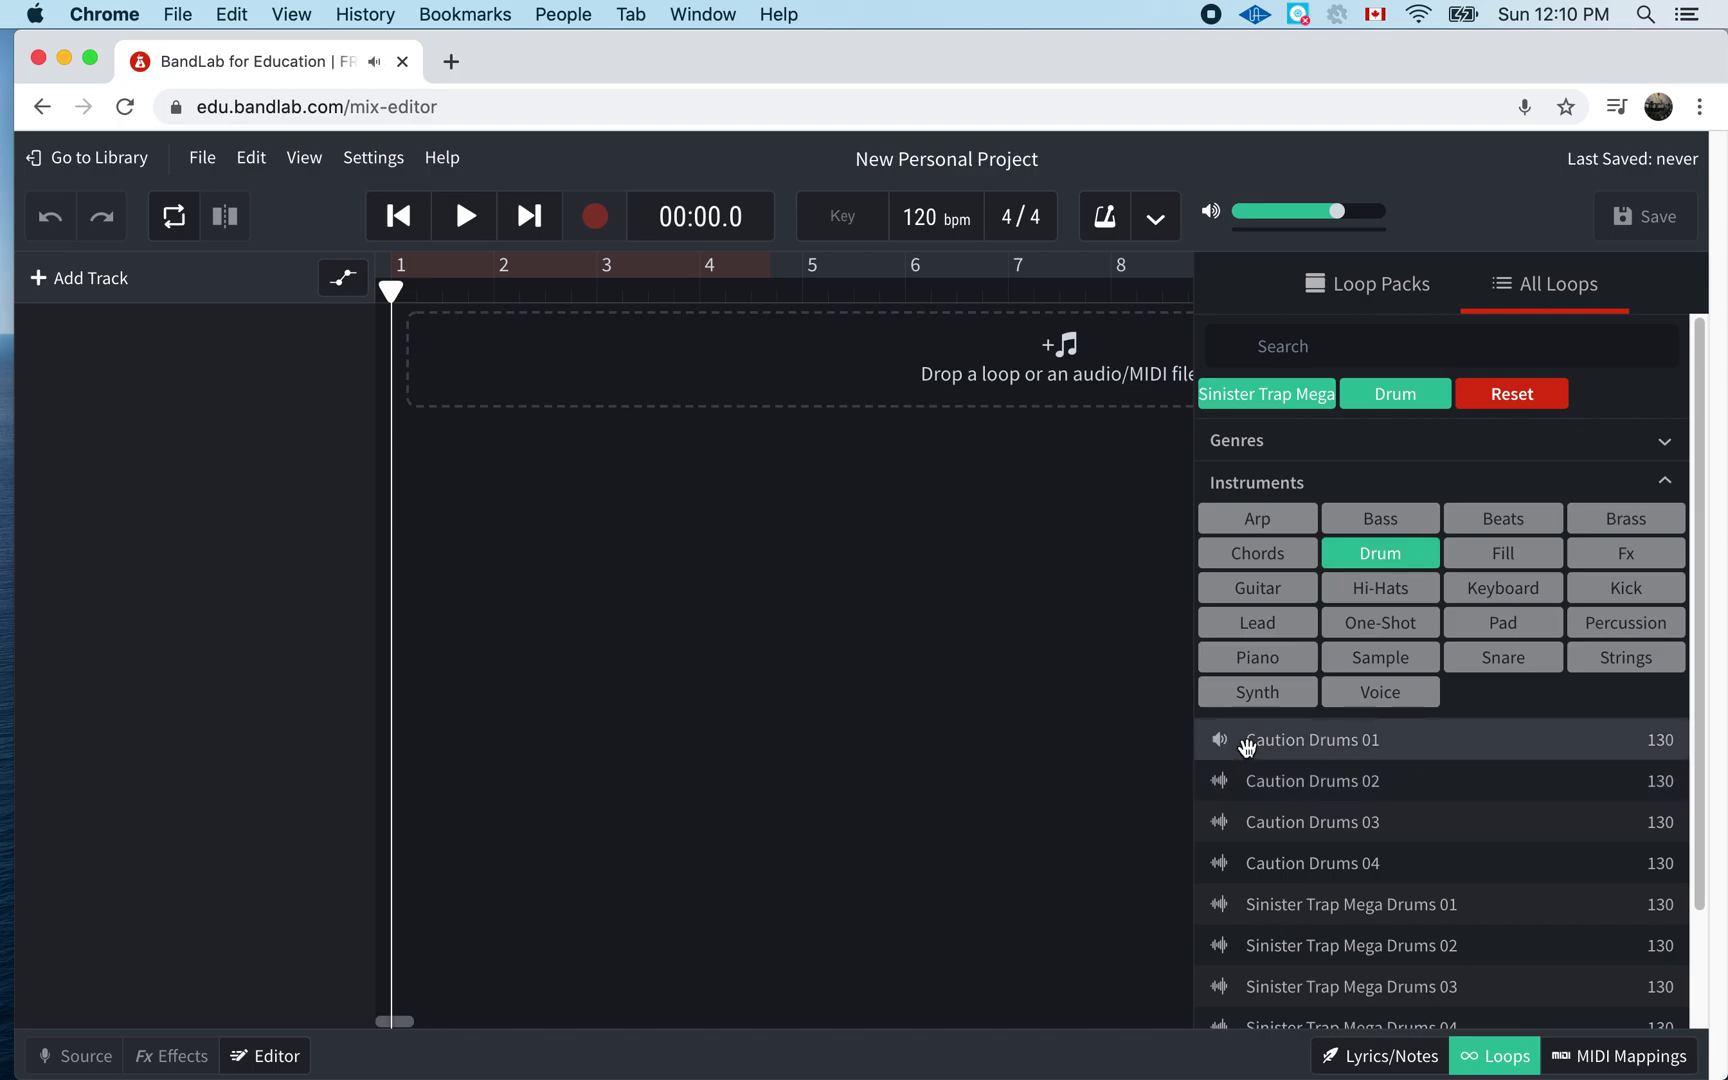
click(1254, 783)
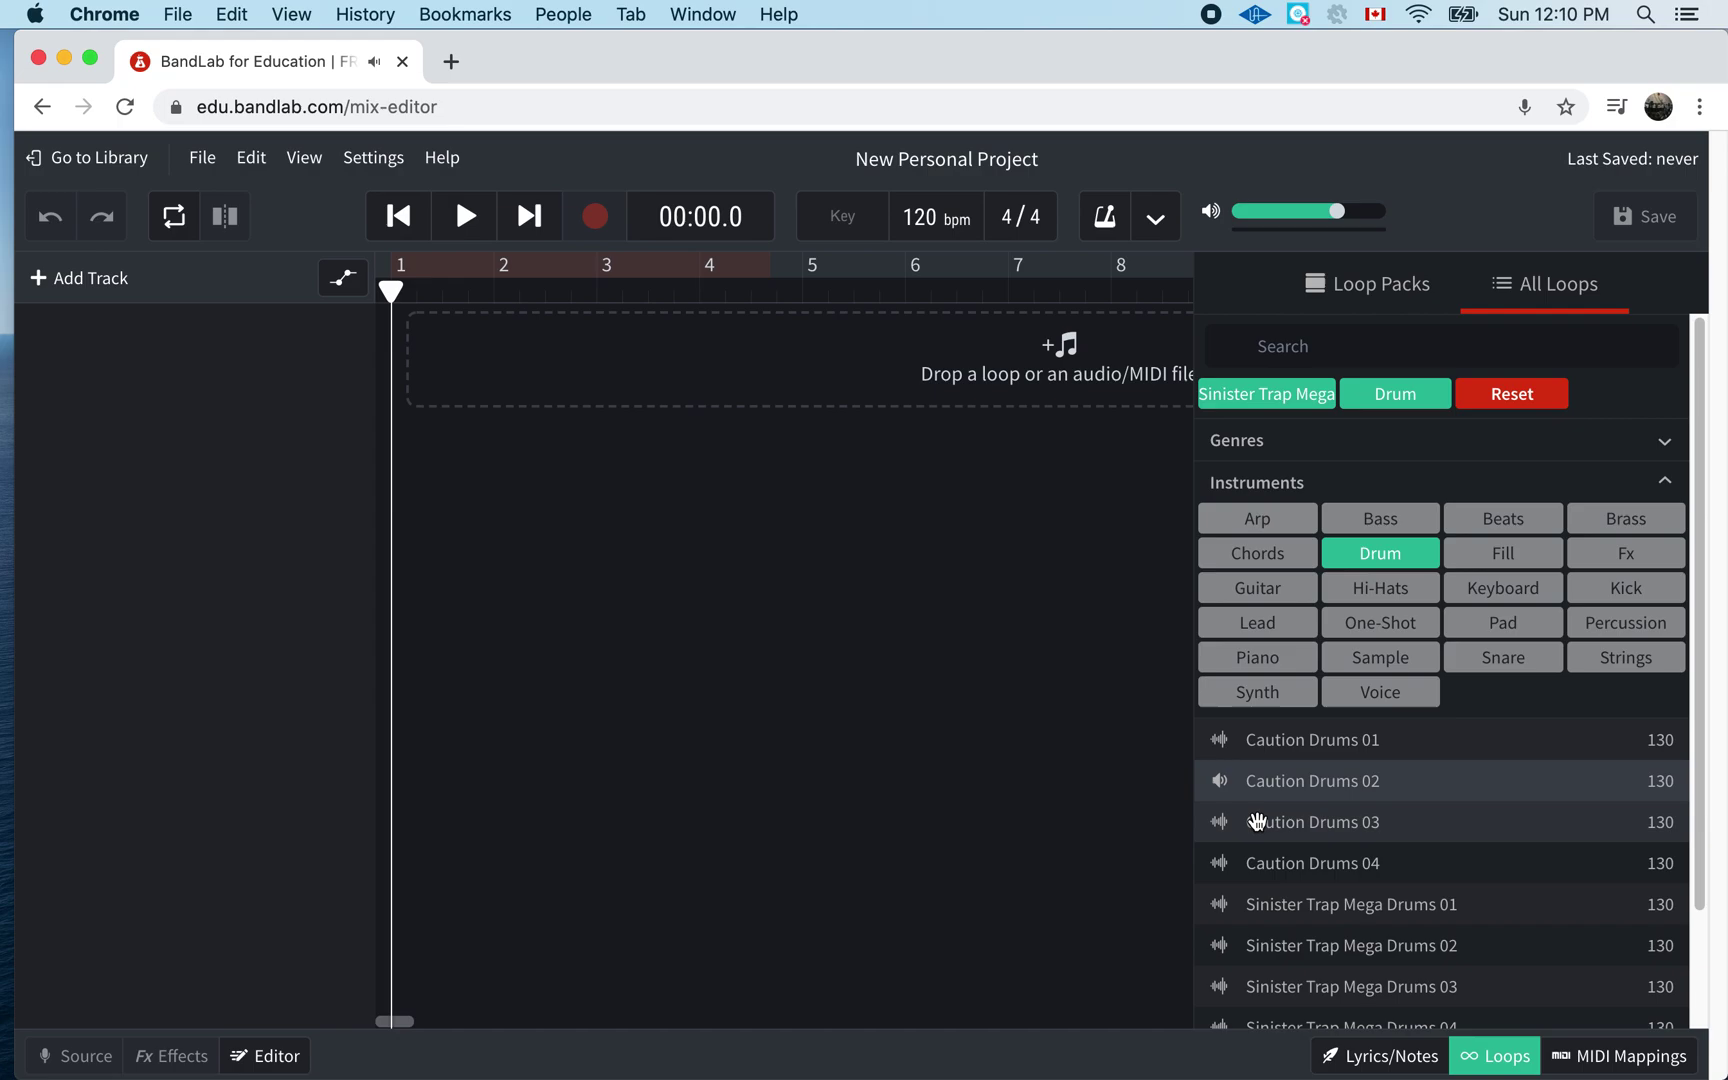
click(1257, 822)
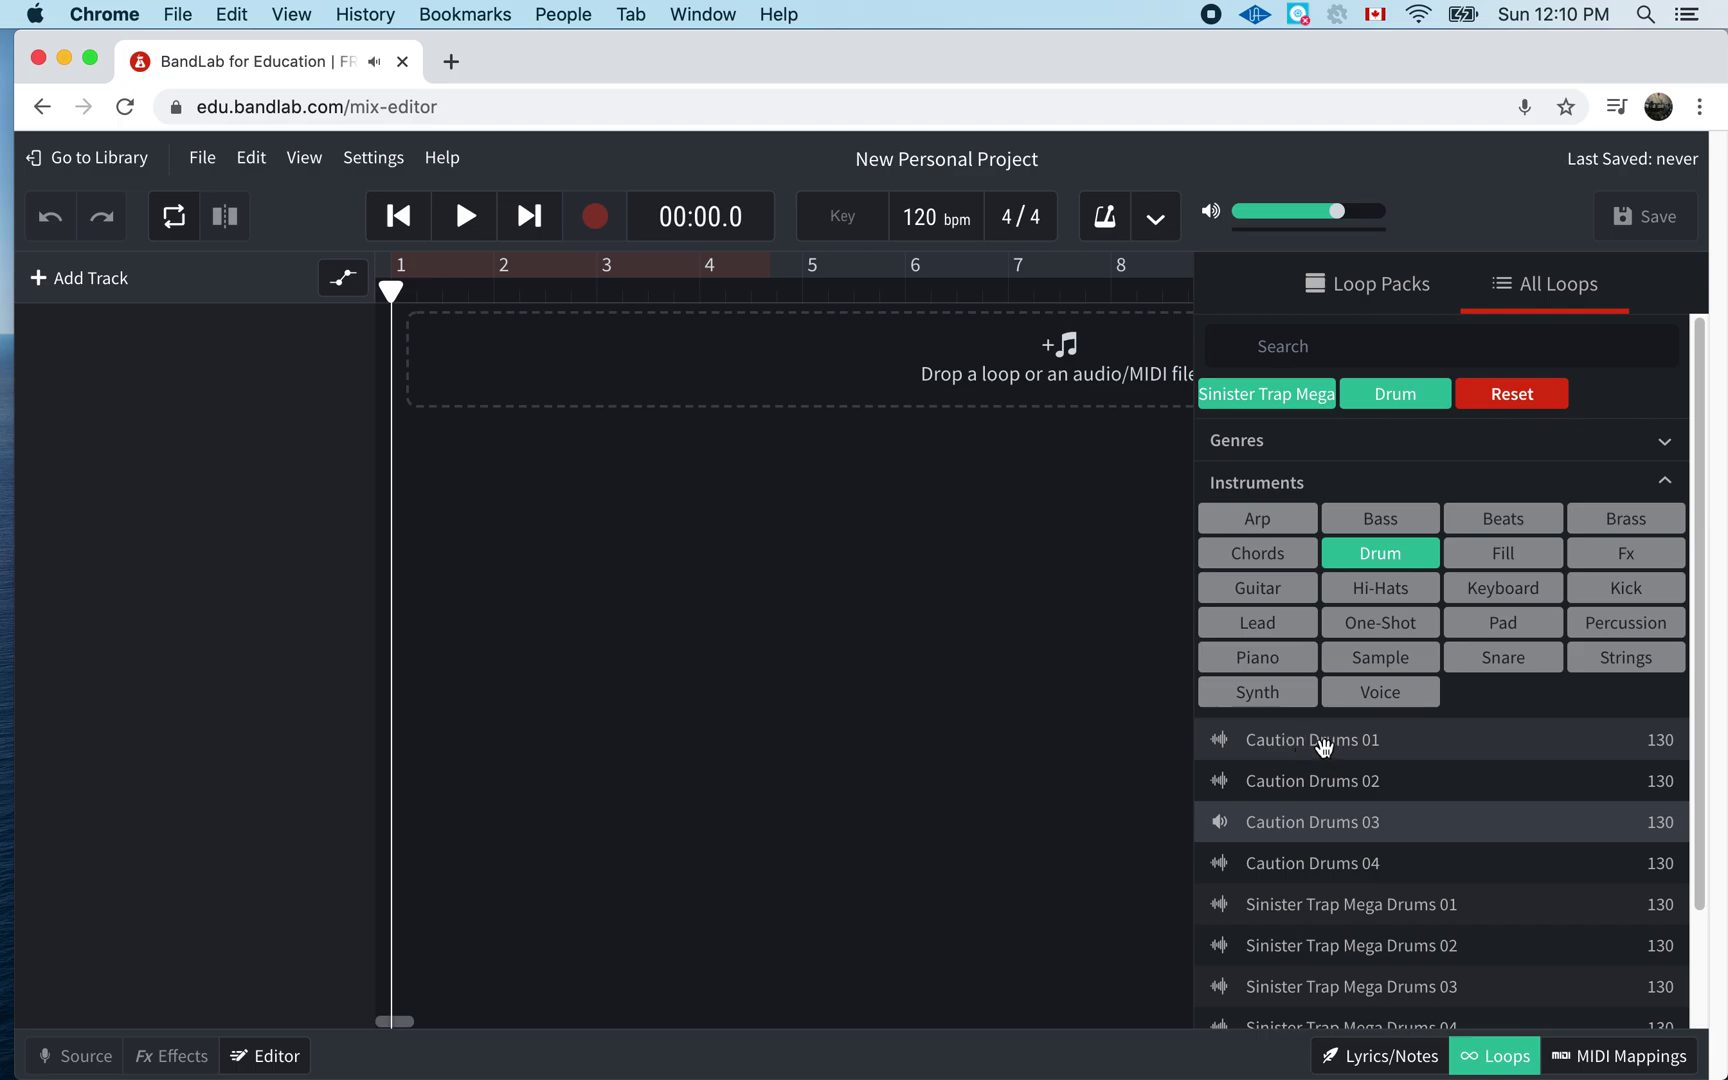
- Add Caution Drums 01 starting at bar 1 and set the loop region to span bars 1–4
drag(1324, 748, 617, 350)
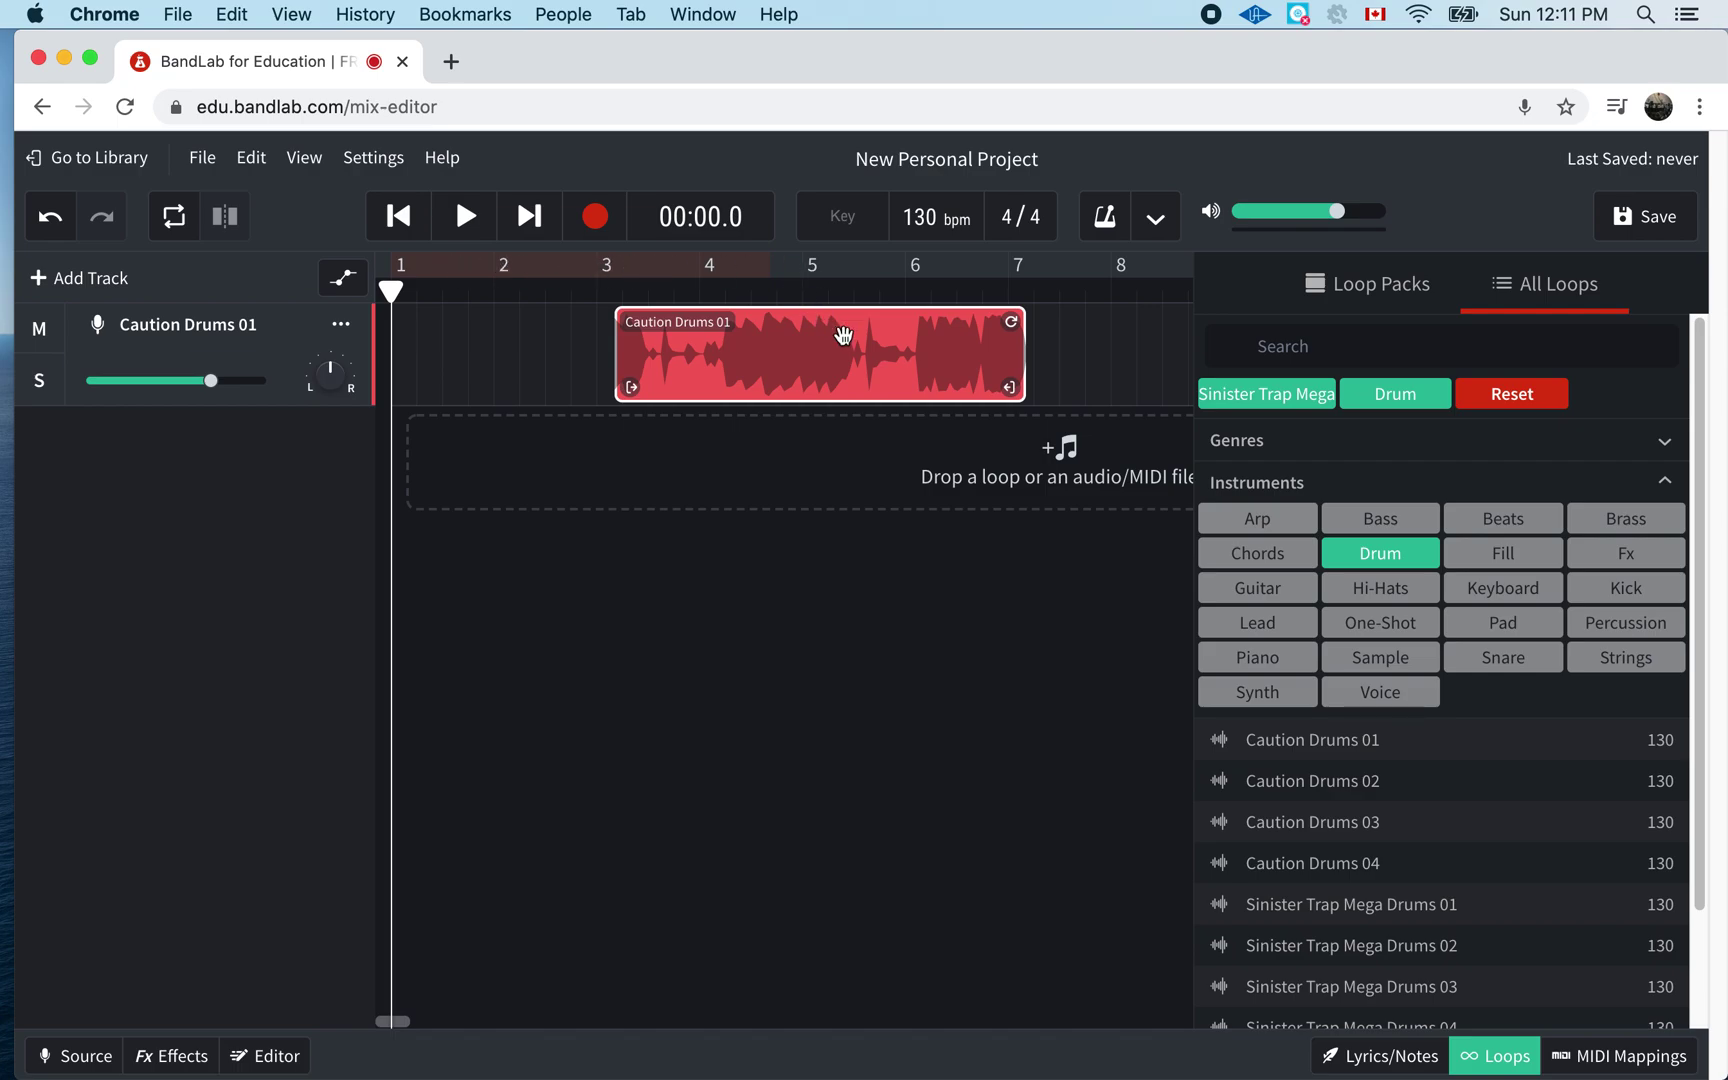
drag(845, 333, 624, 325)
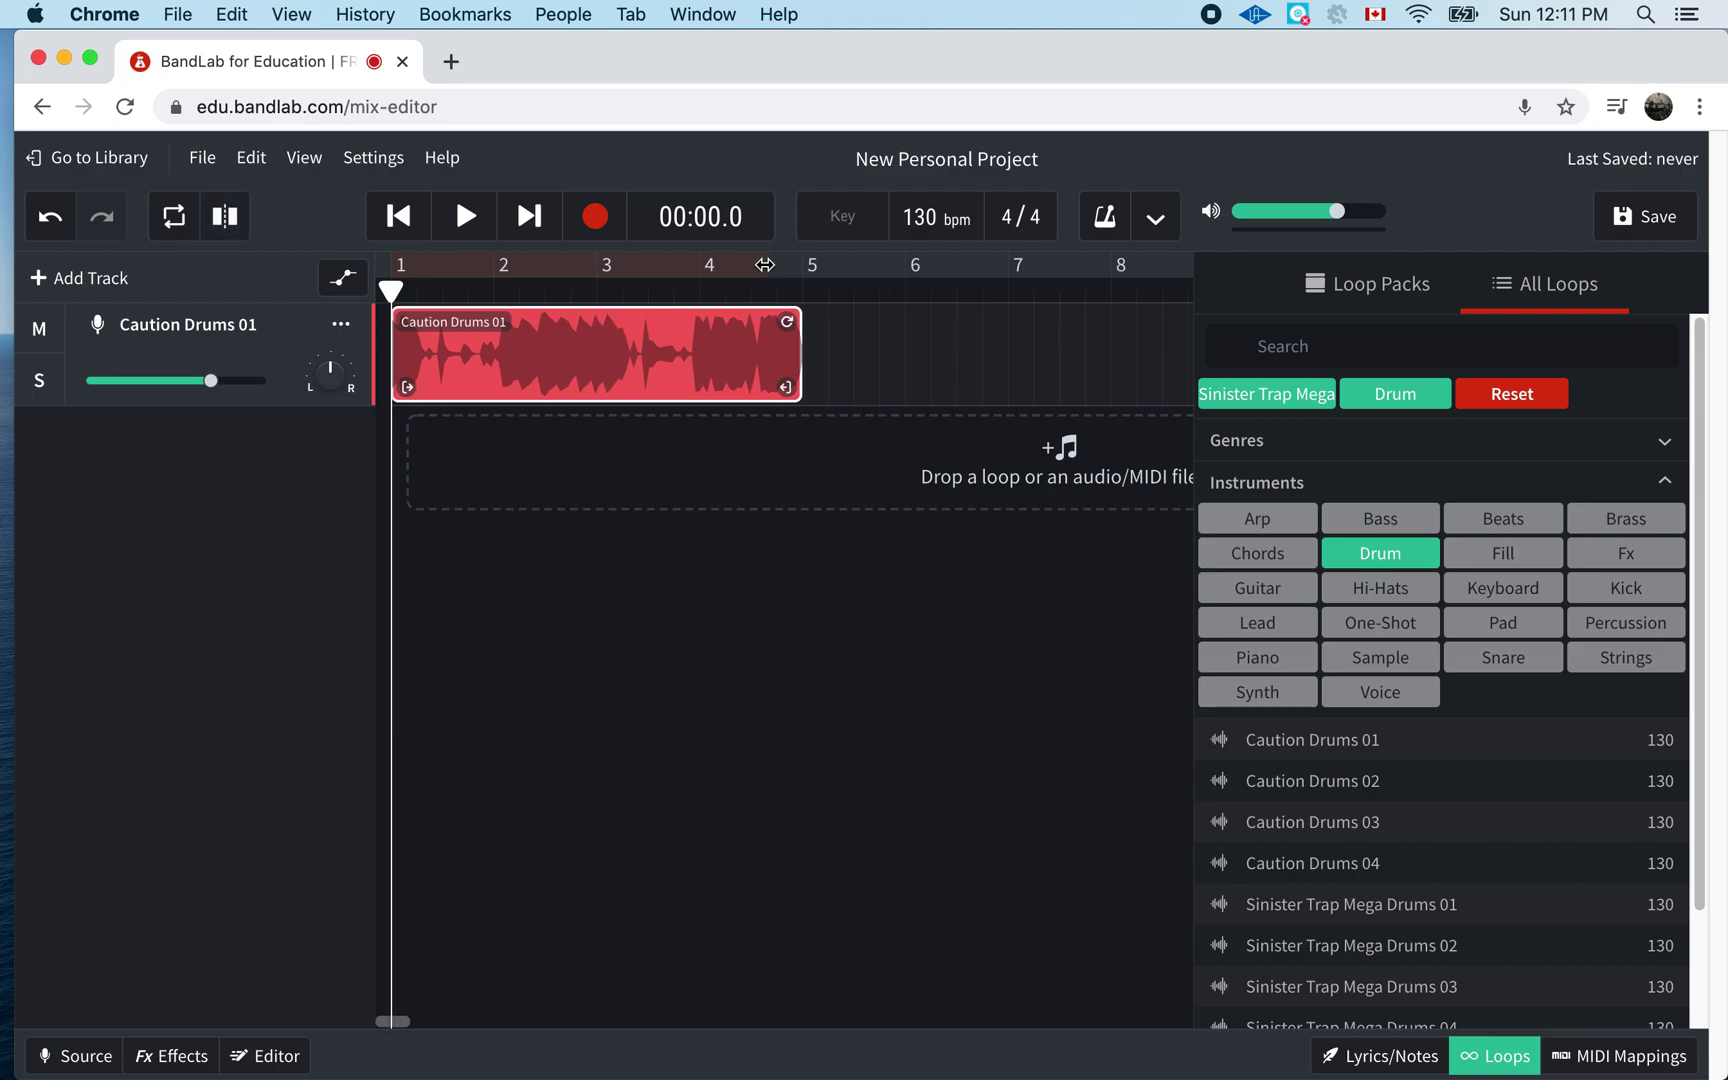
drag(764, 264, 388, 250)
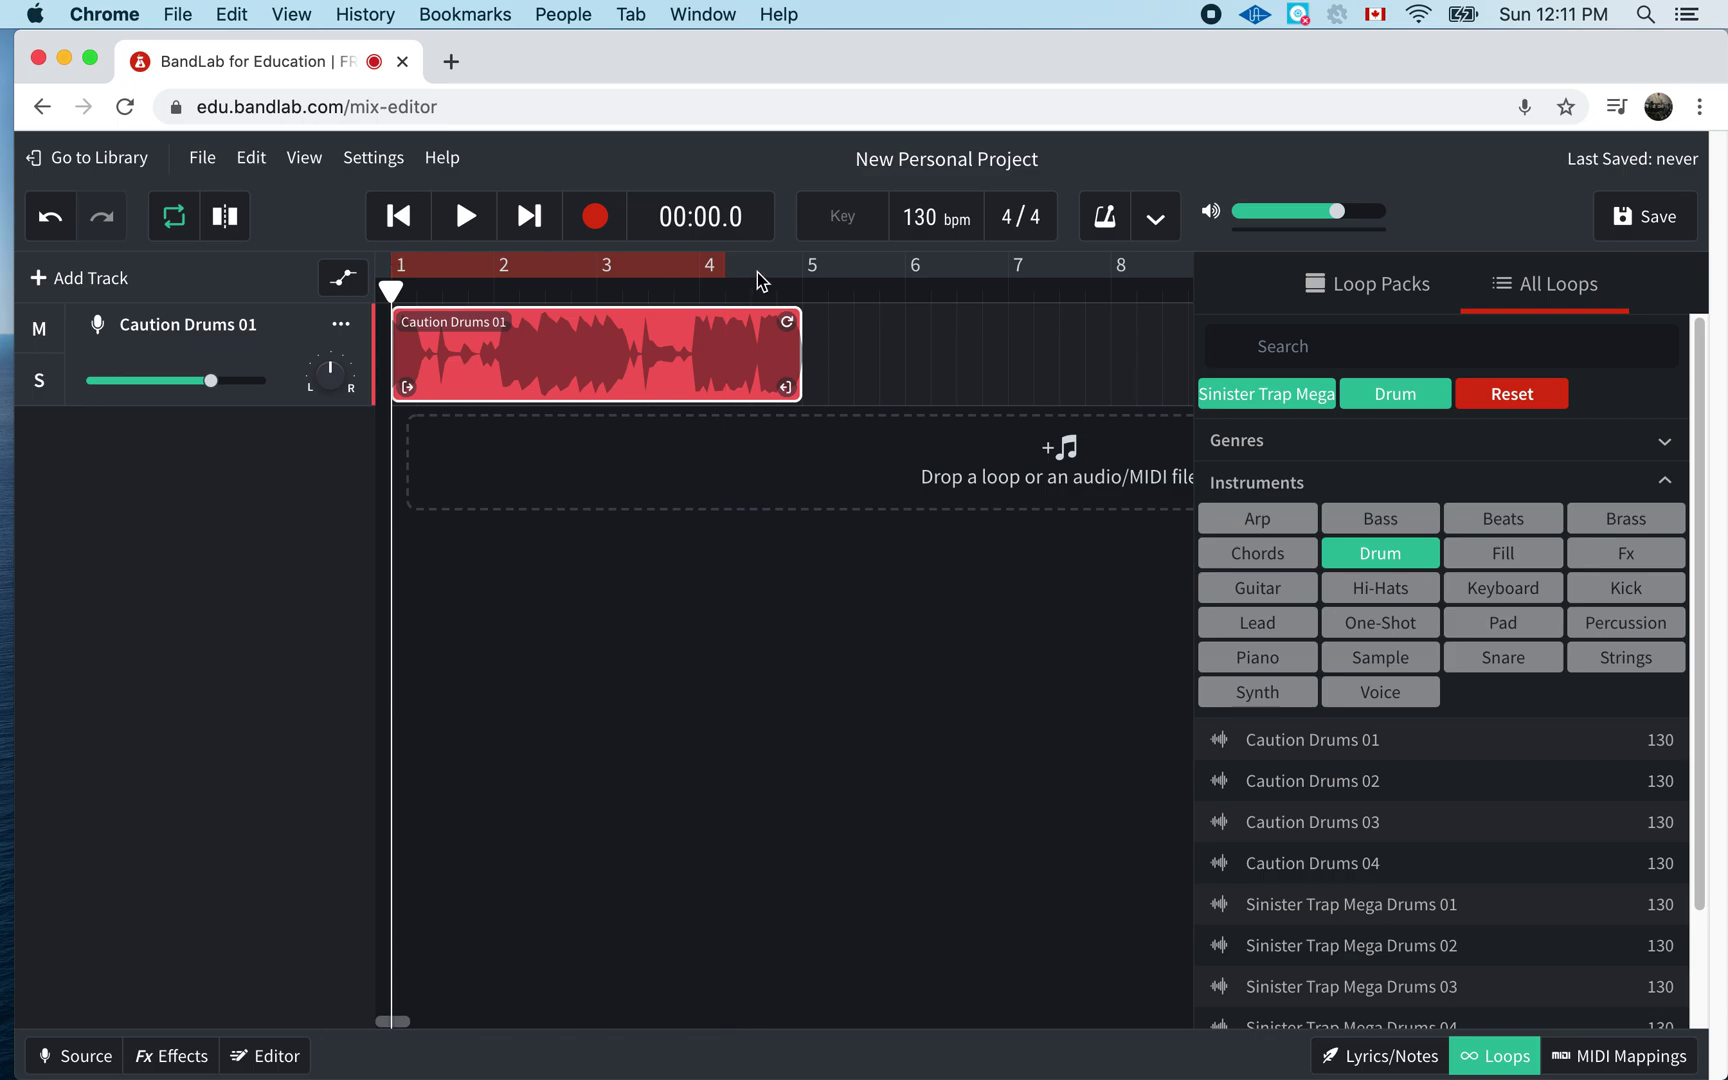
drag(720, 262, 810, 270)
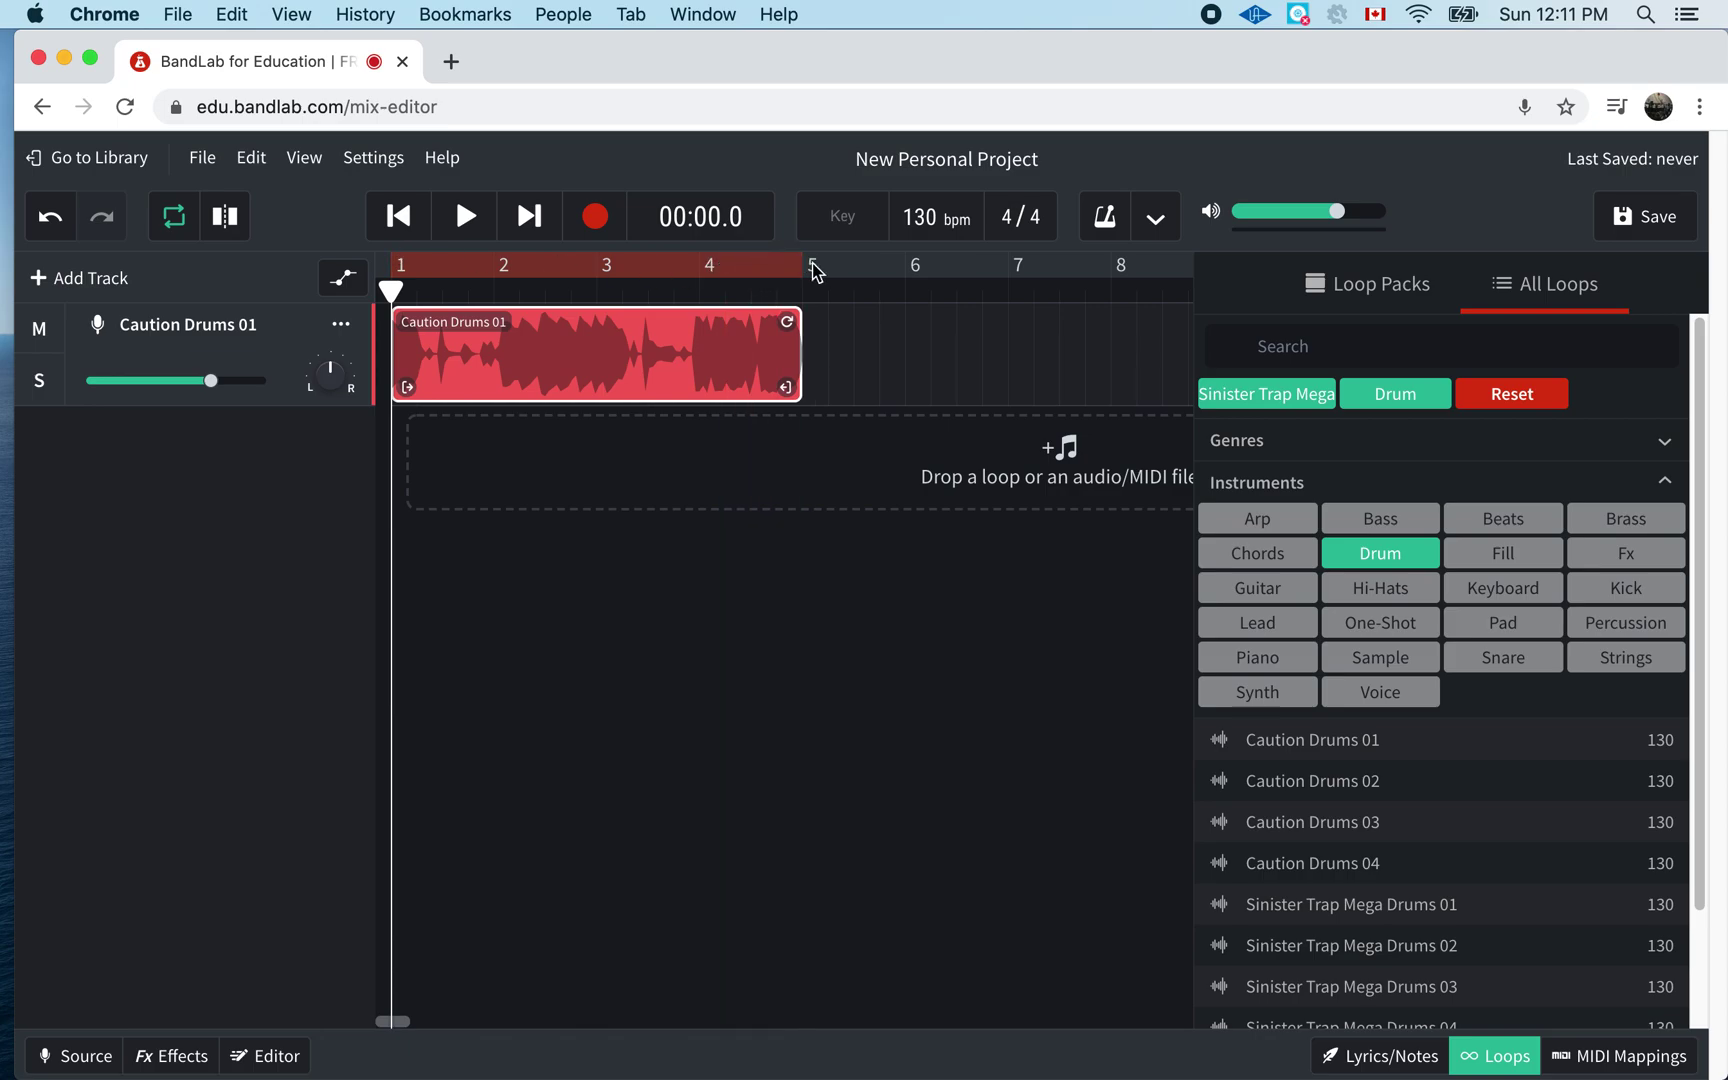
click(174, 220)
click(174, 222)
- Delete the drums track and re-add Caution Drums 01 starting at bar 1
right_click(218, 335)
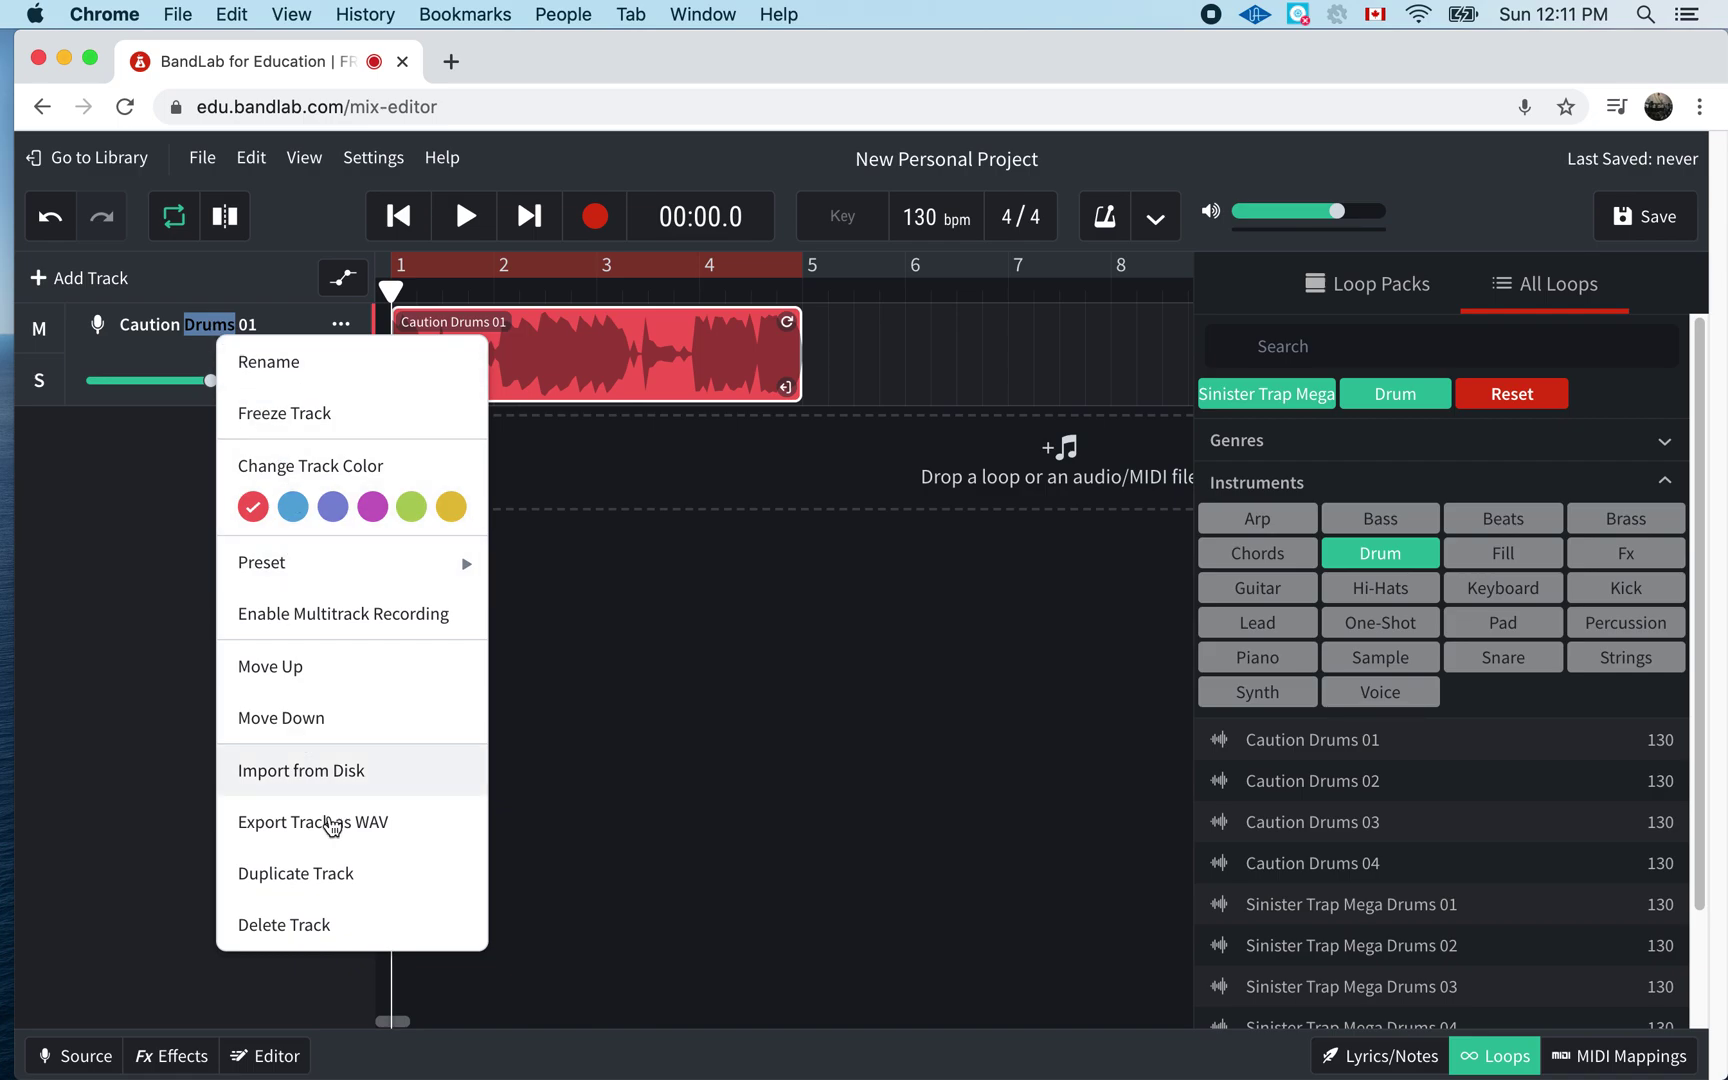
click(338, 922)
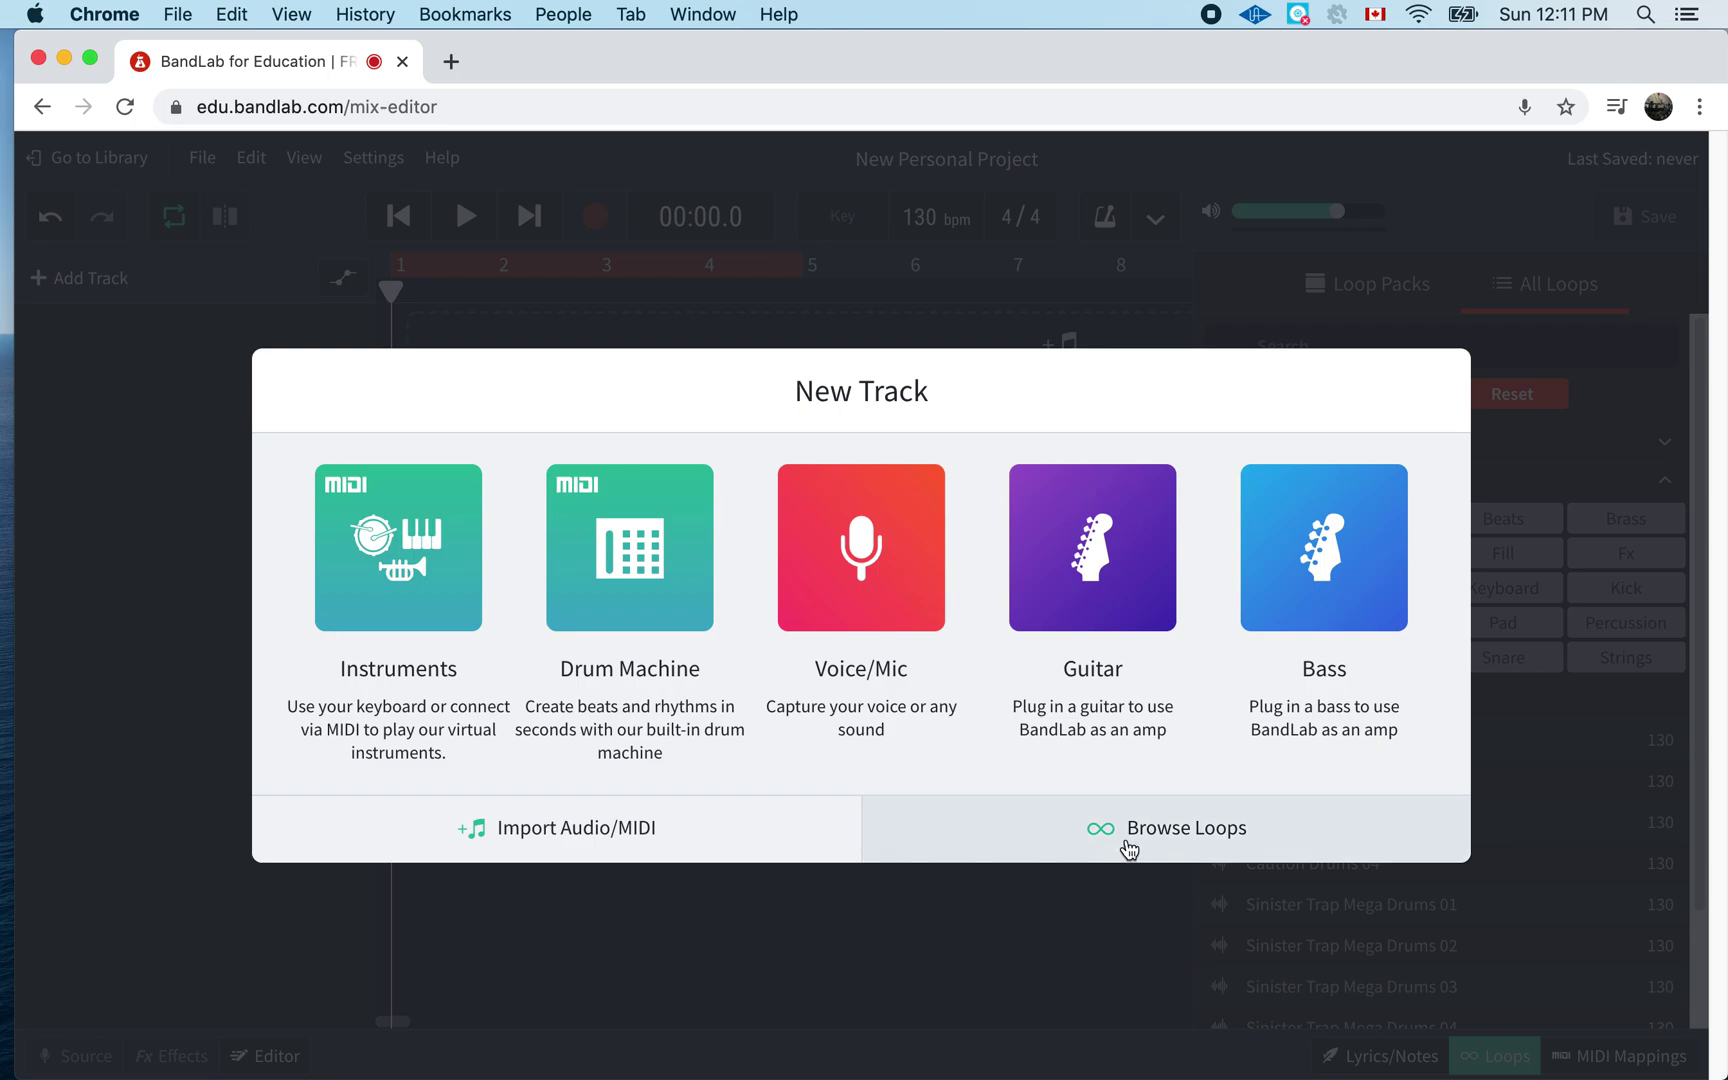
click(1130, 840)
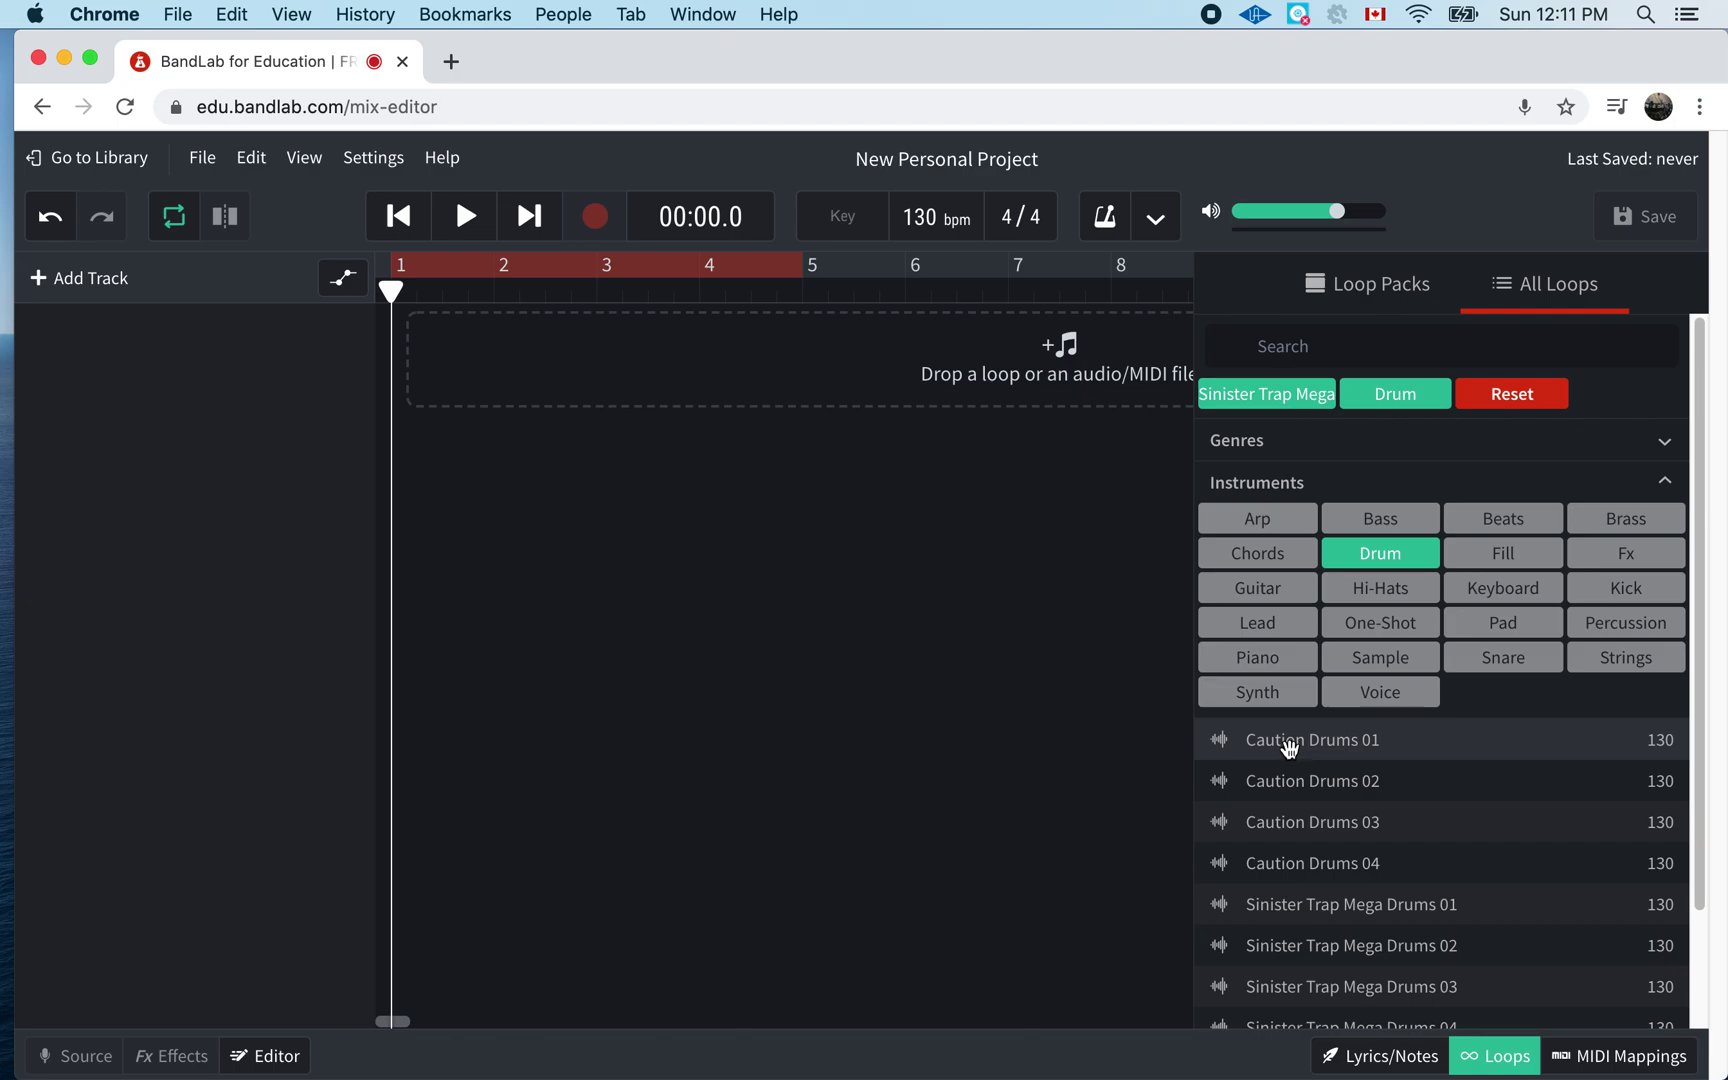
drag(1289, 749, 530, 350)
drag(651, 324, 551, 324)
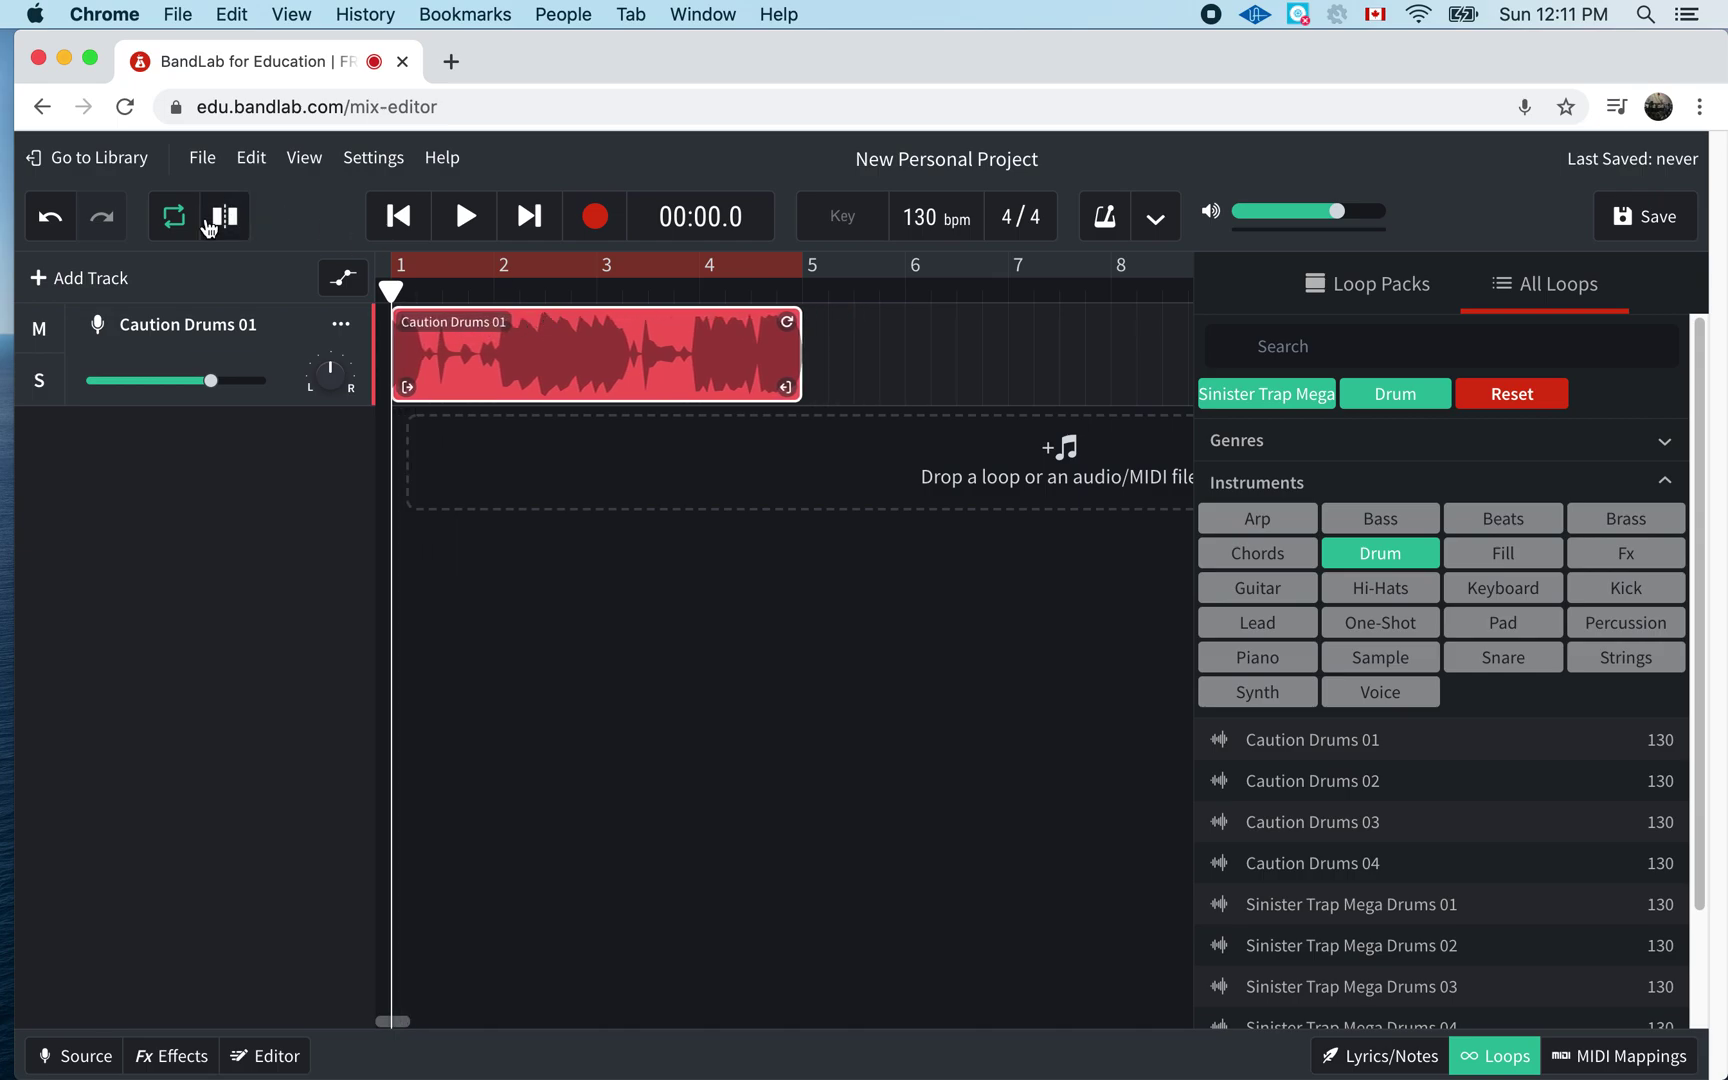
- Toggle looping off and back on, then play the project from bar 1
click(174, 216)
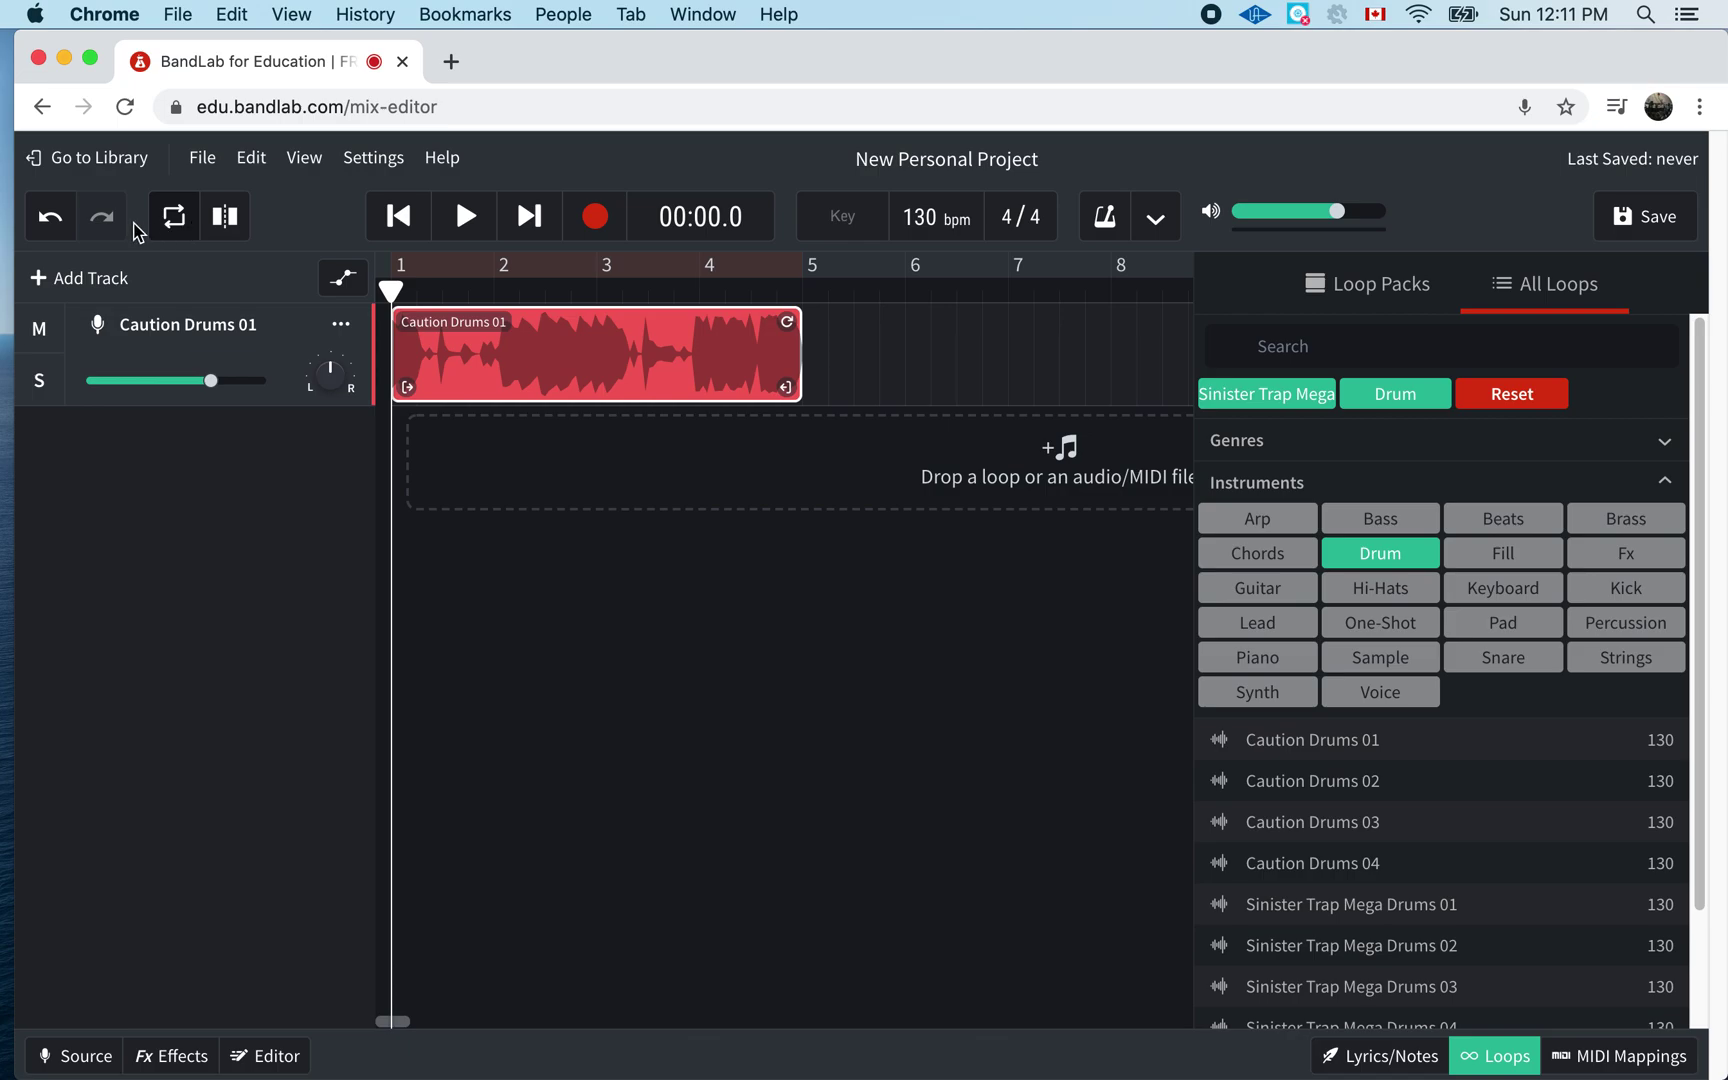
click(174, 216)
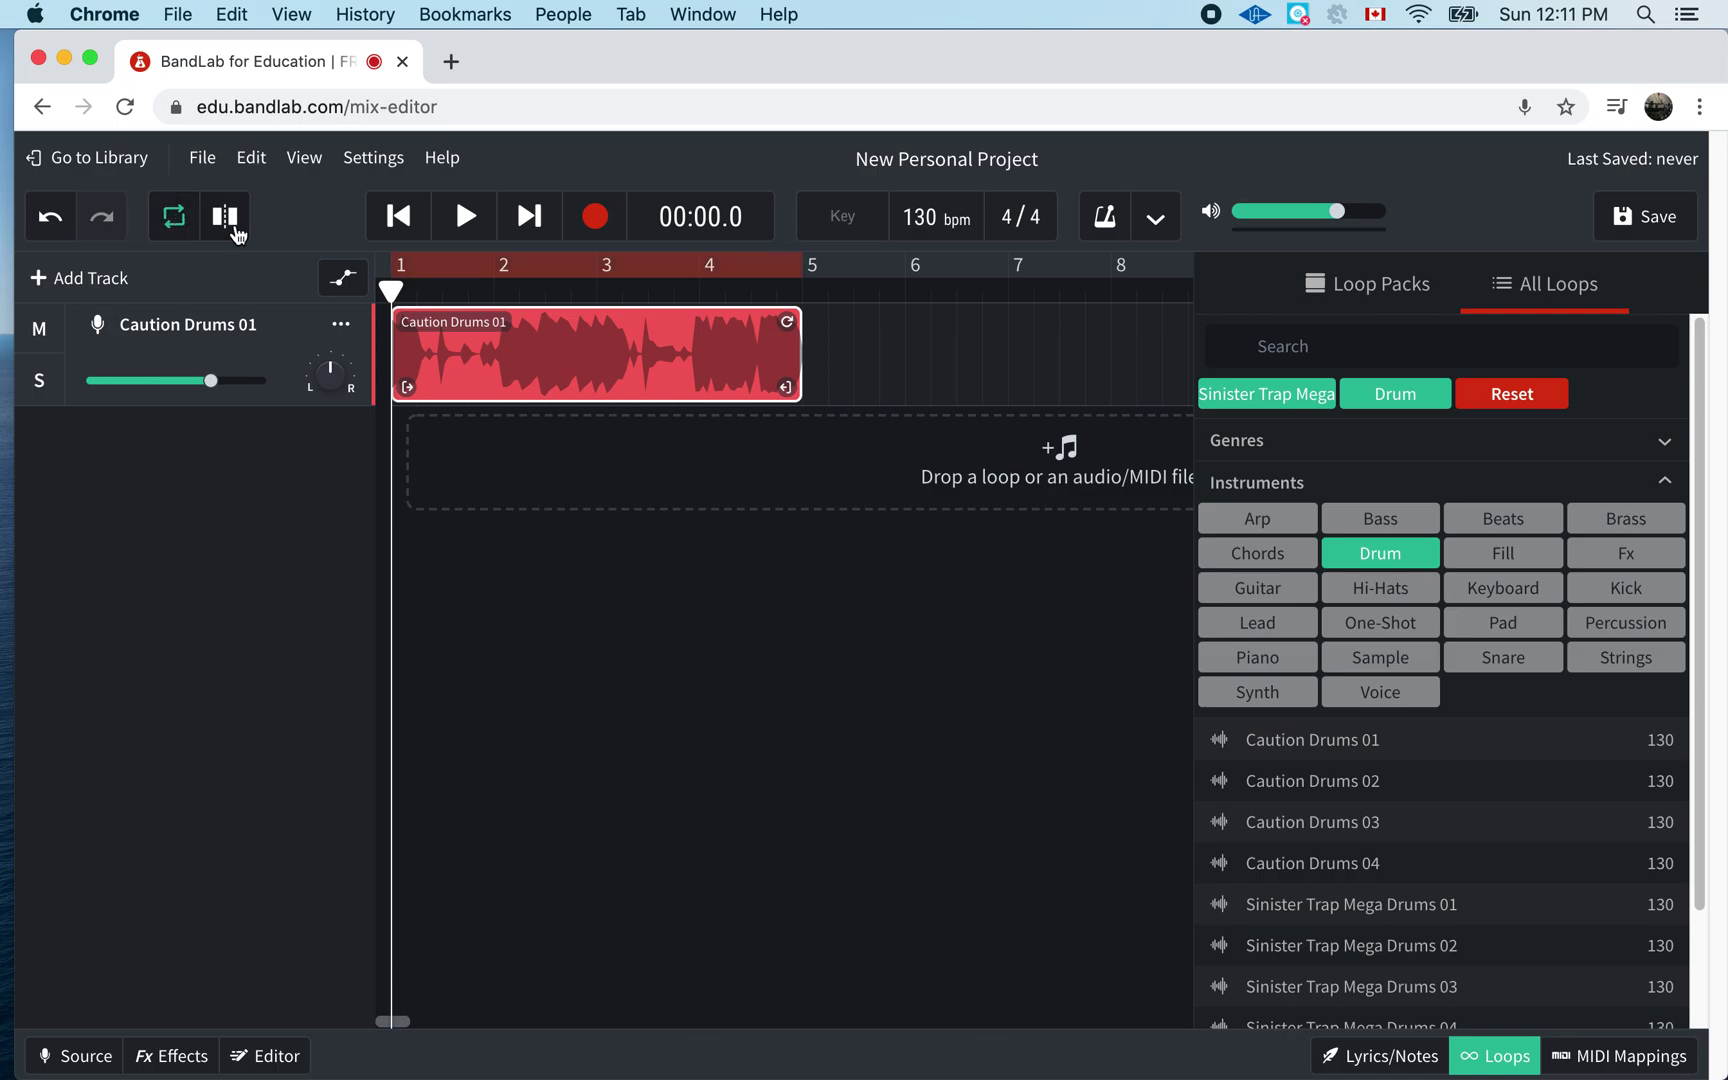
click(465, 223)
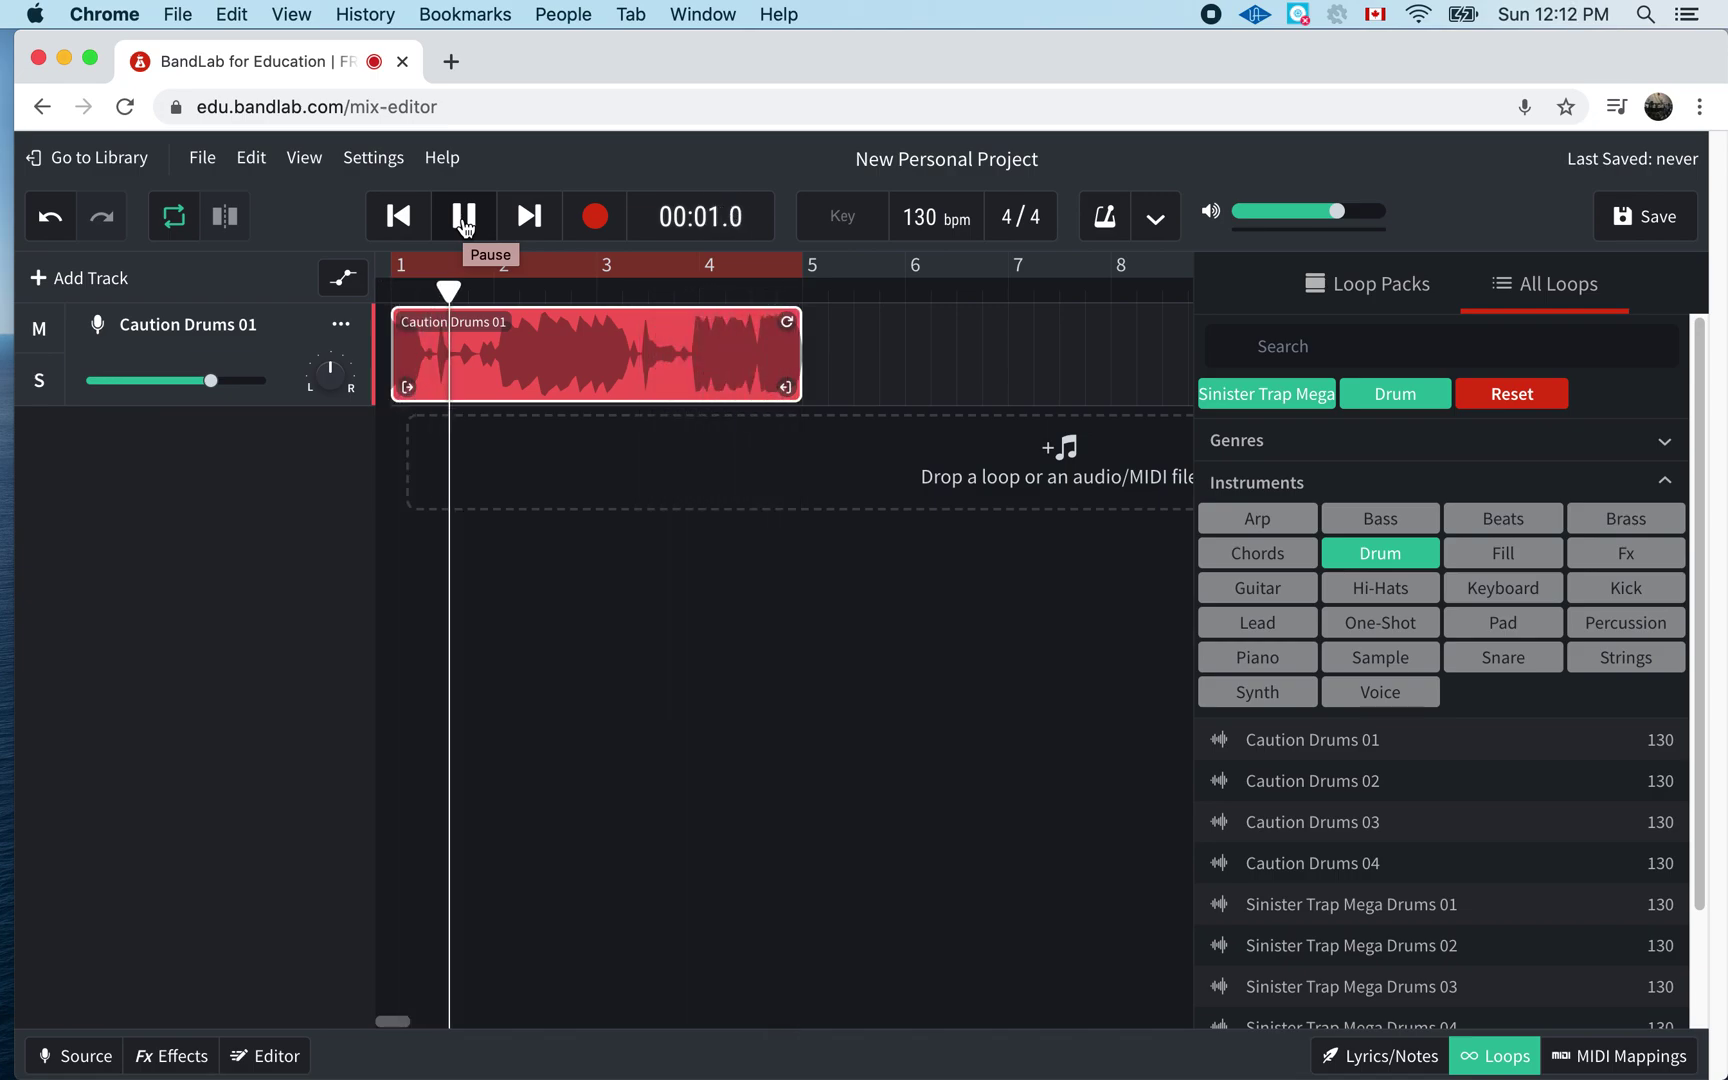
- Pause the Caution Drums 01 playback at 00:01.9
click(463, 218)
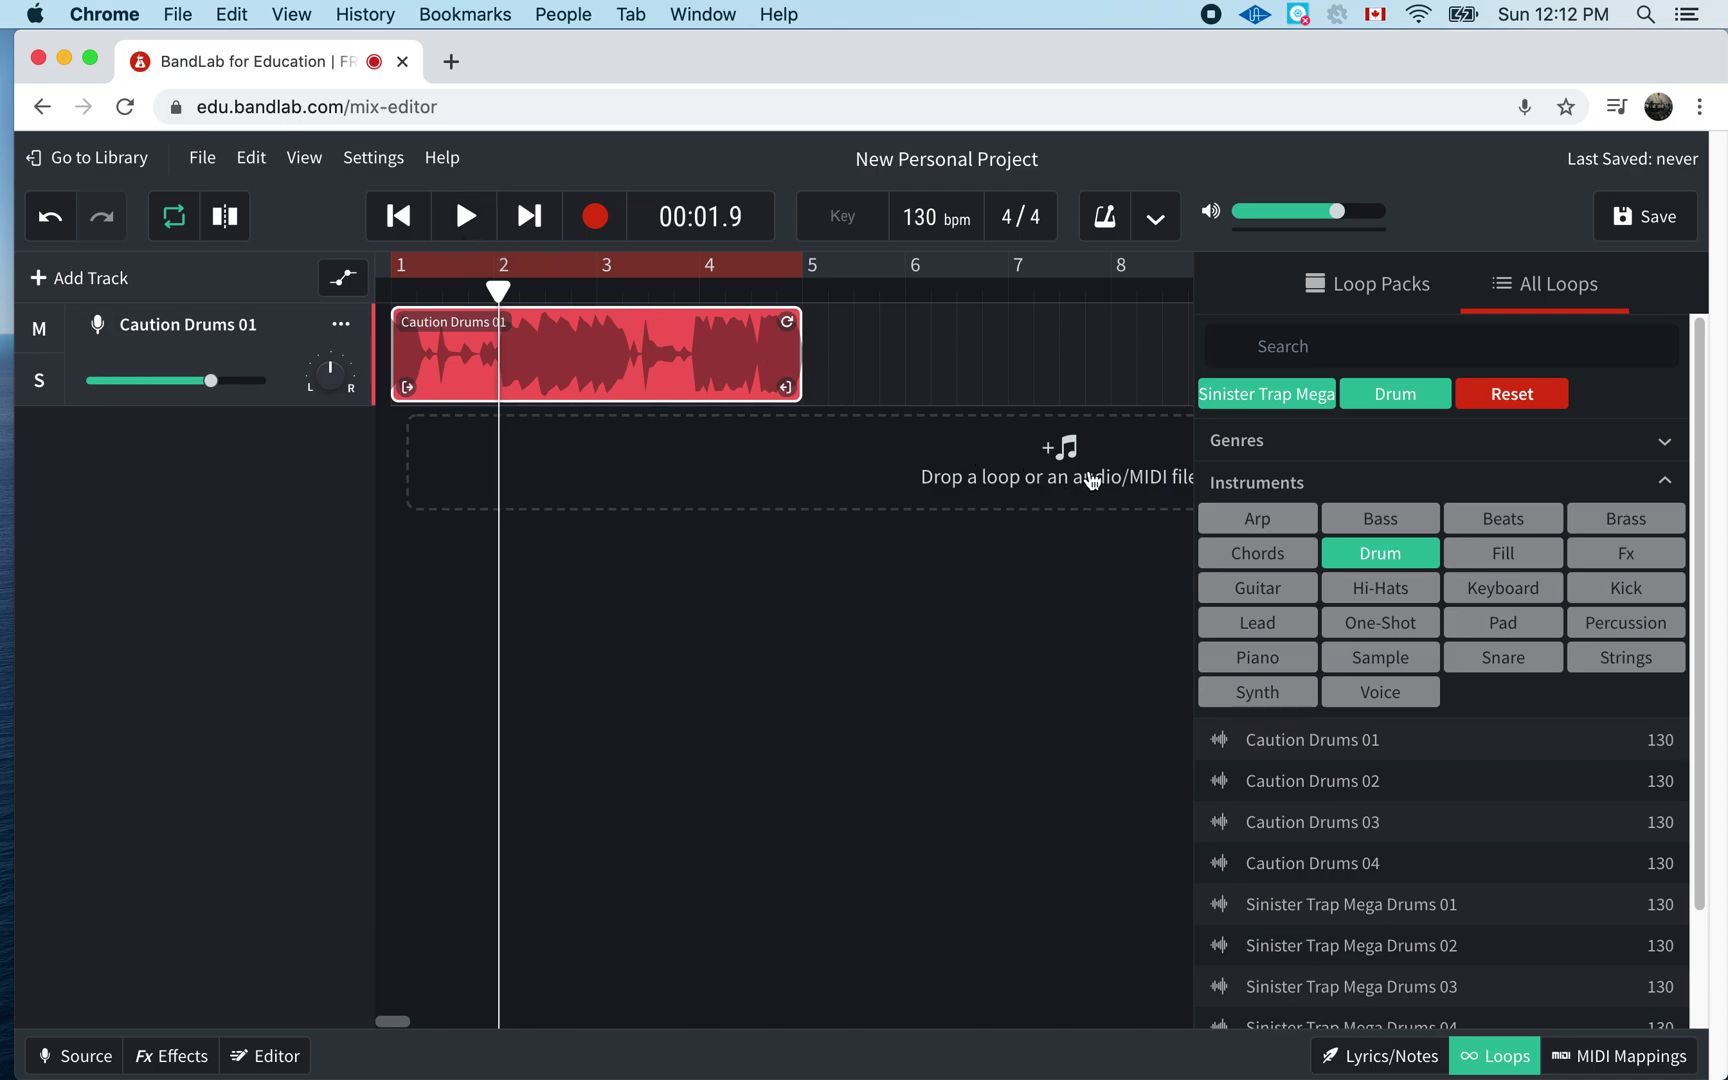
- Switch the instrument filter from Drum to Bass and preview Caution Bass 04, 03 and 02
click(1383, 559)
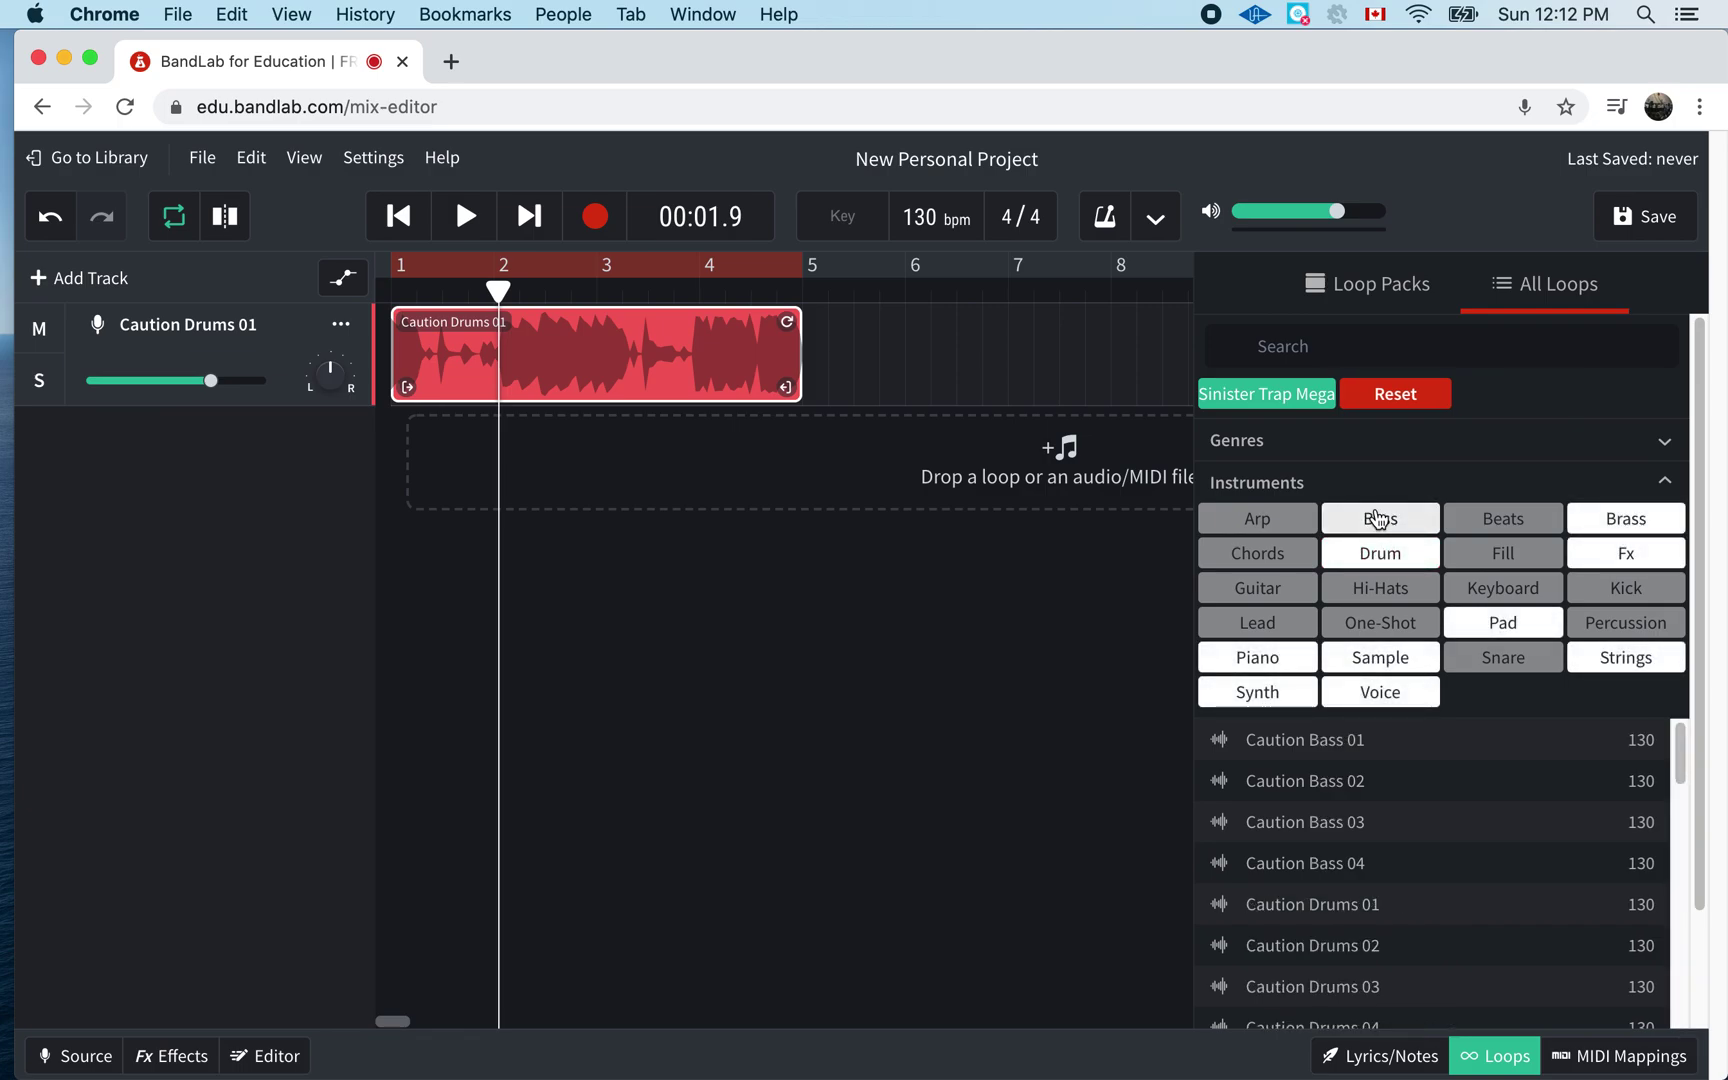
click(1381, 516)
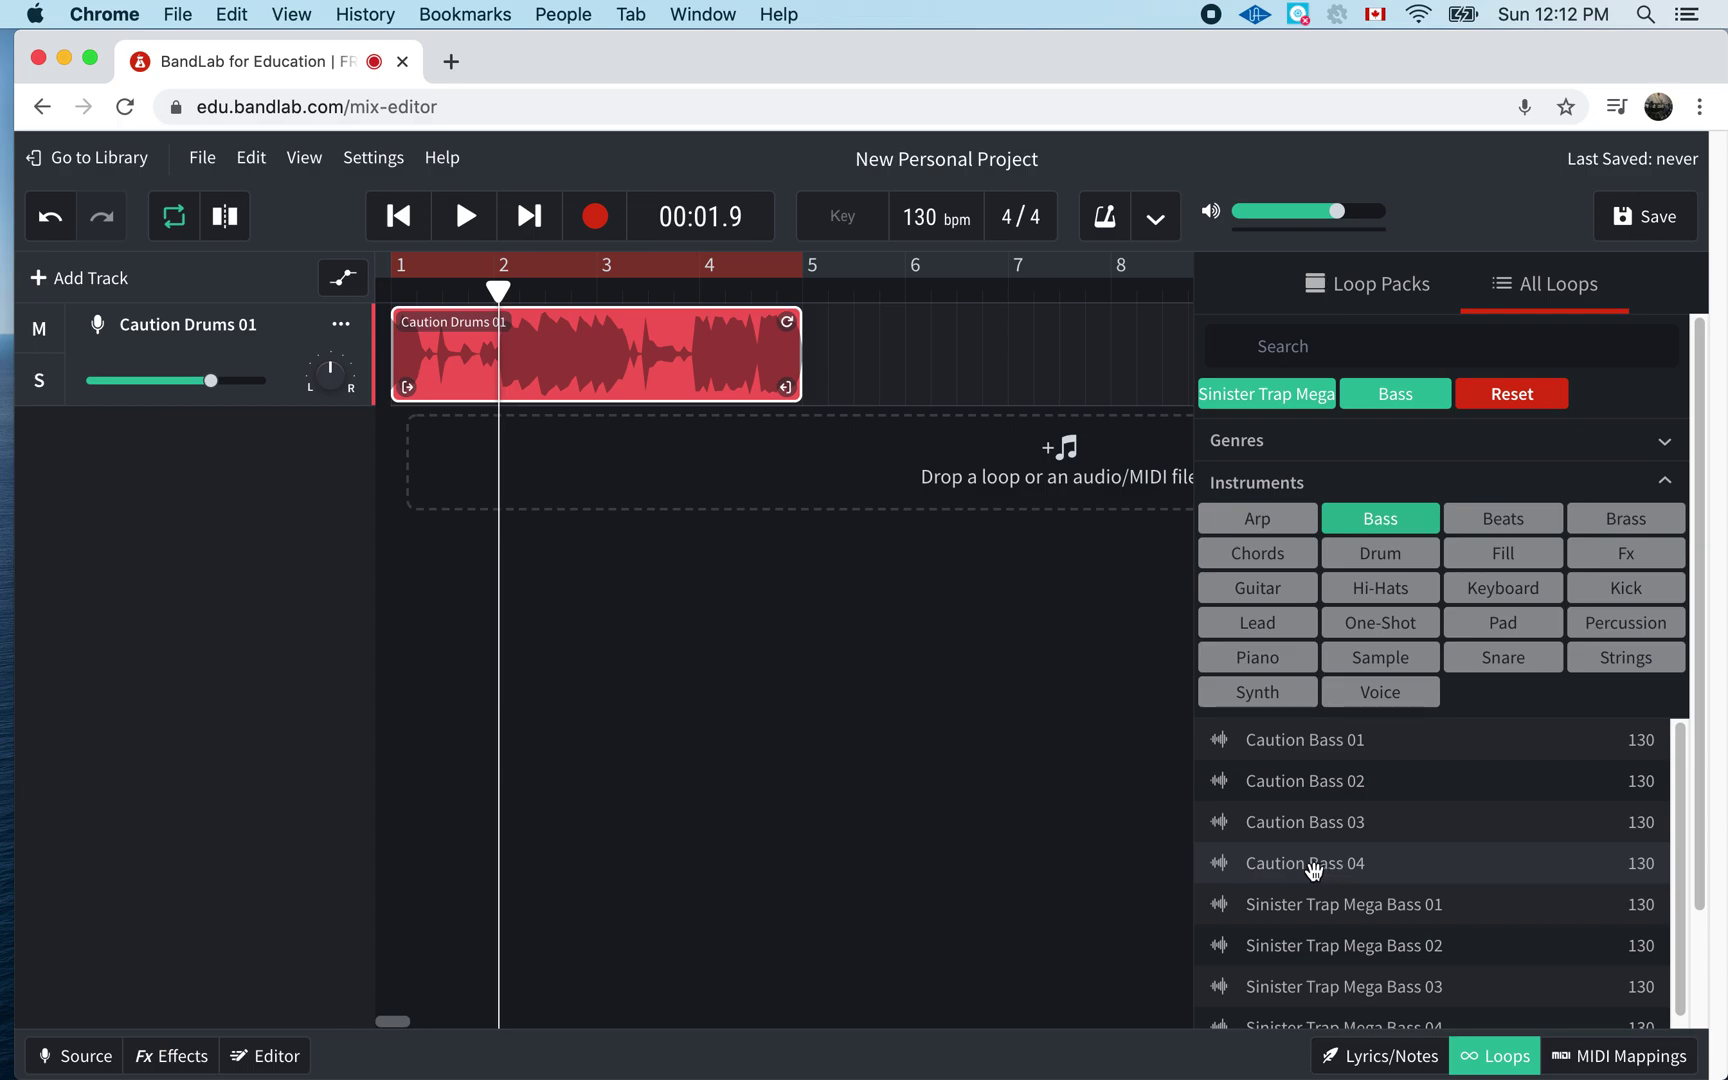
click(1255, 870)
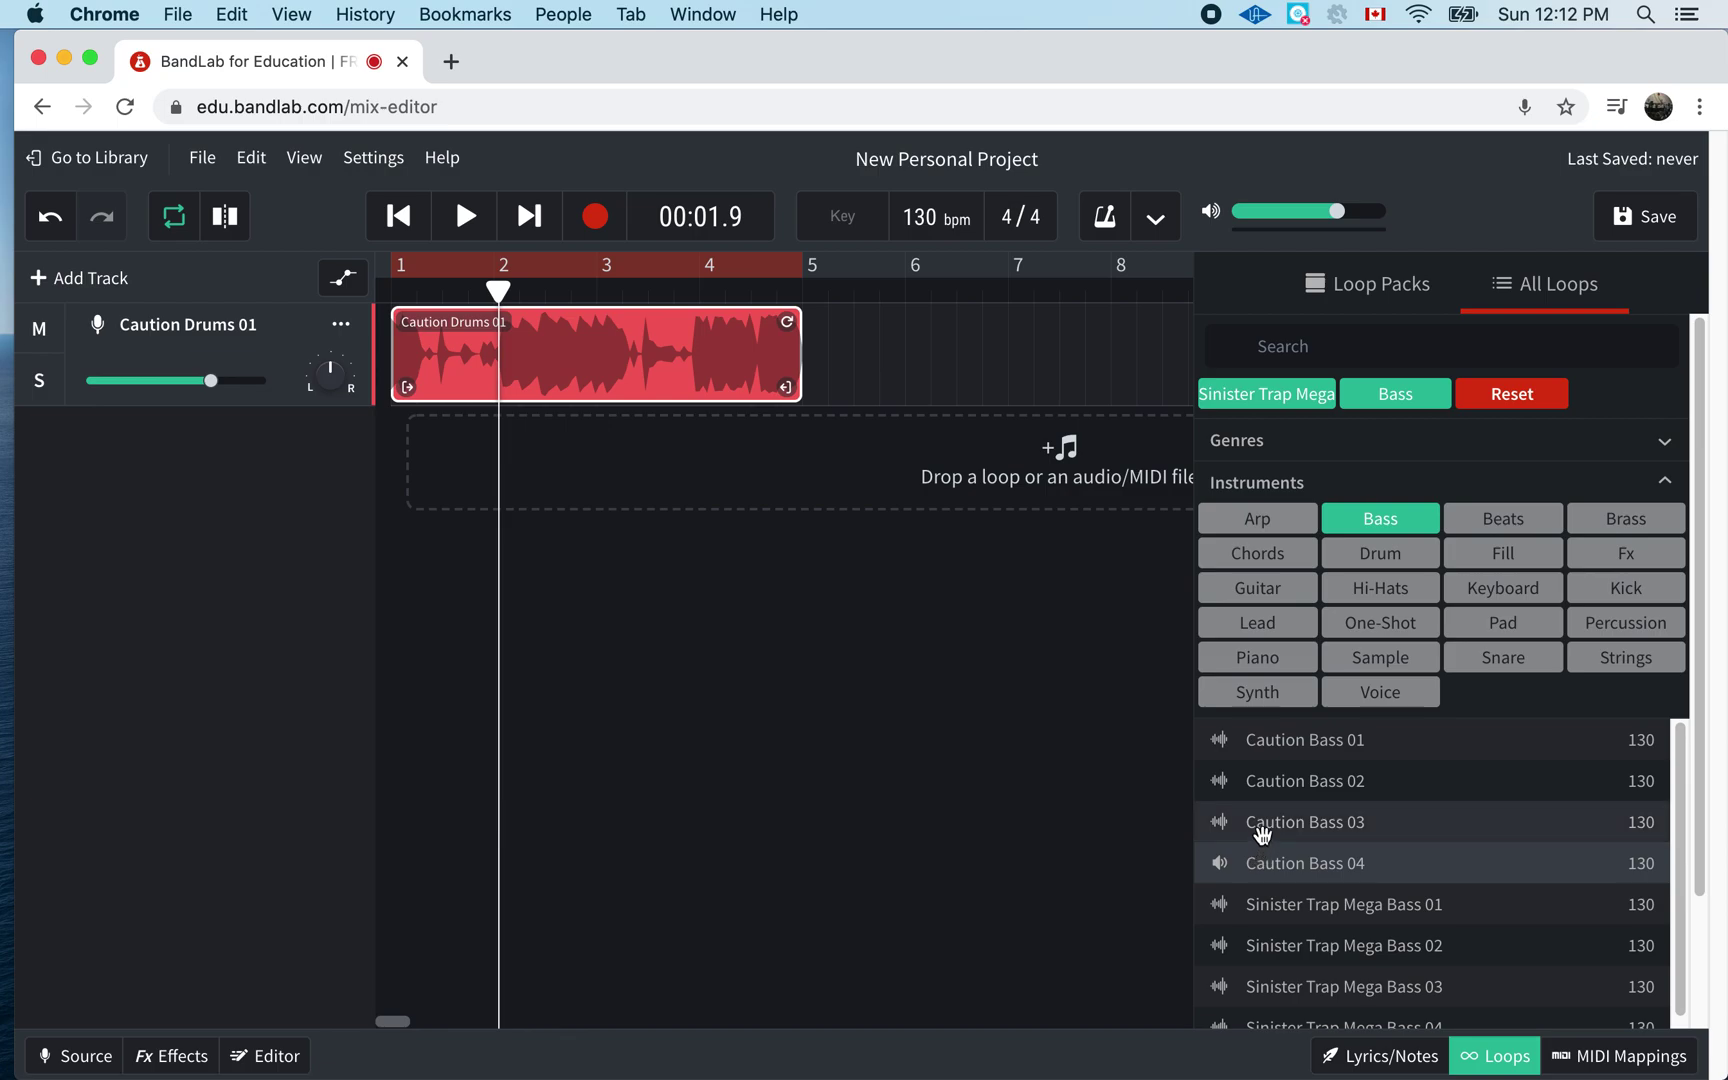
click(1262, 829)
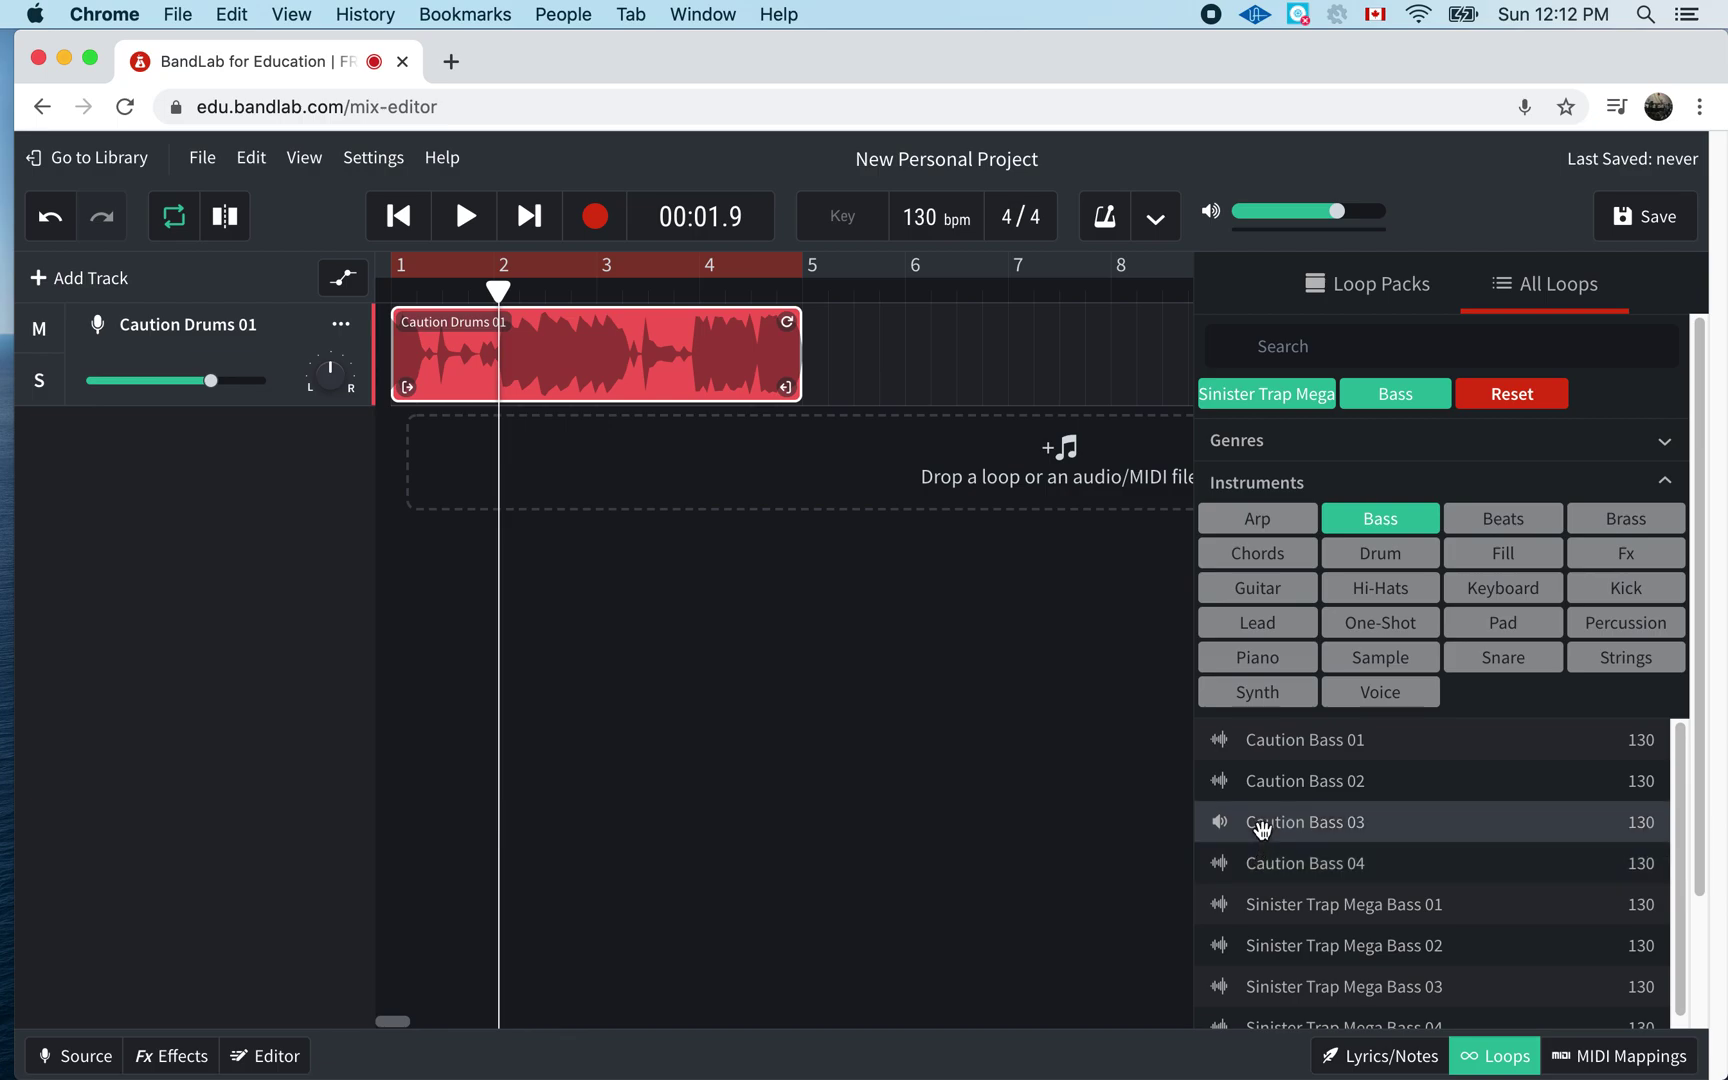
click(1272, 795)
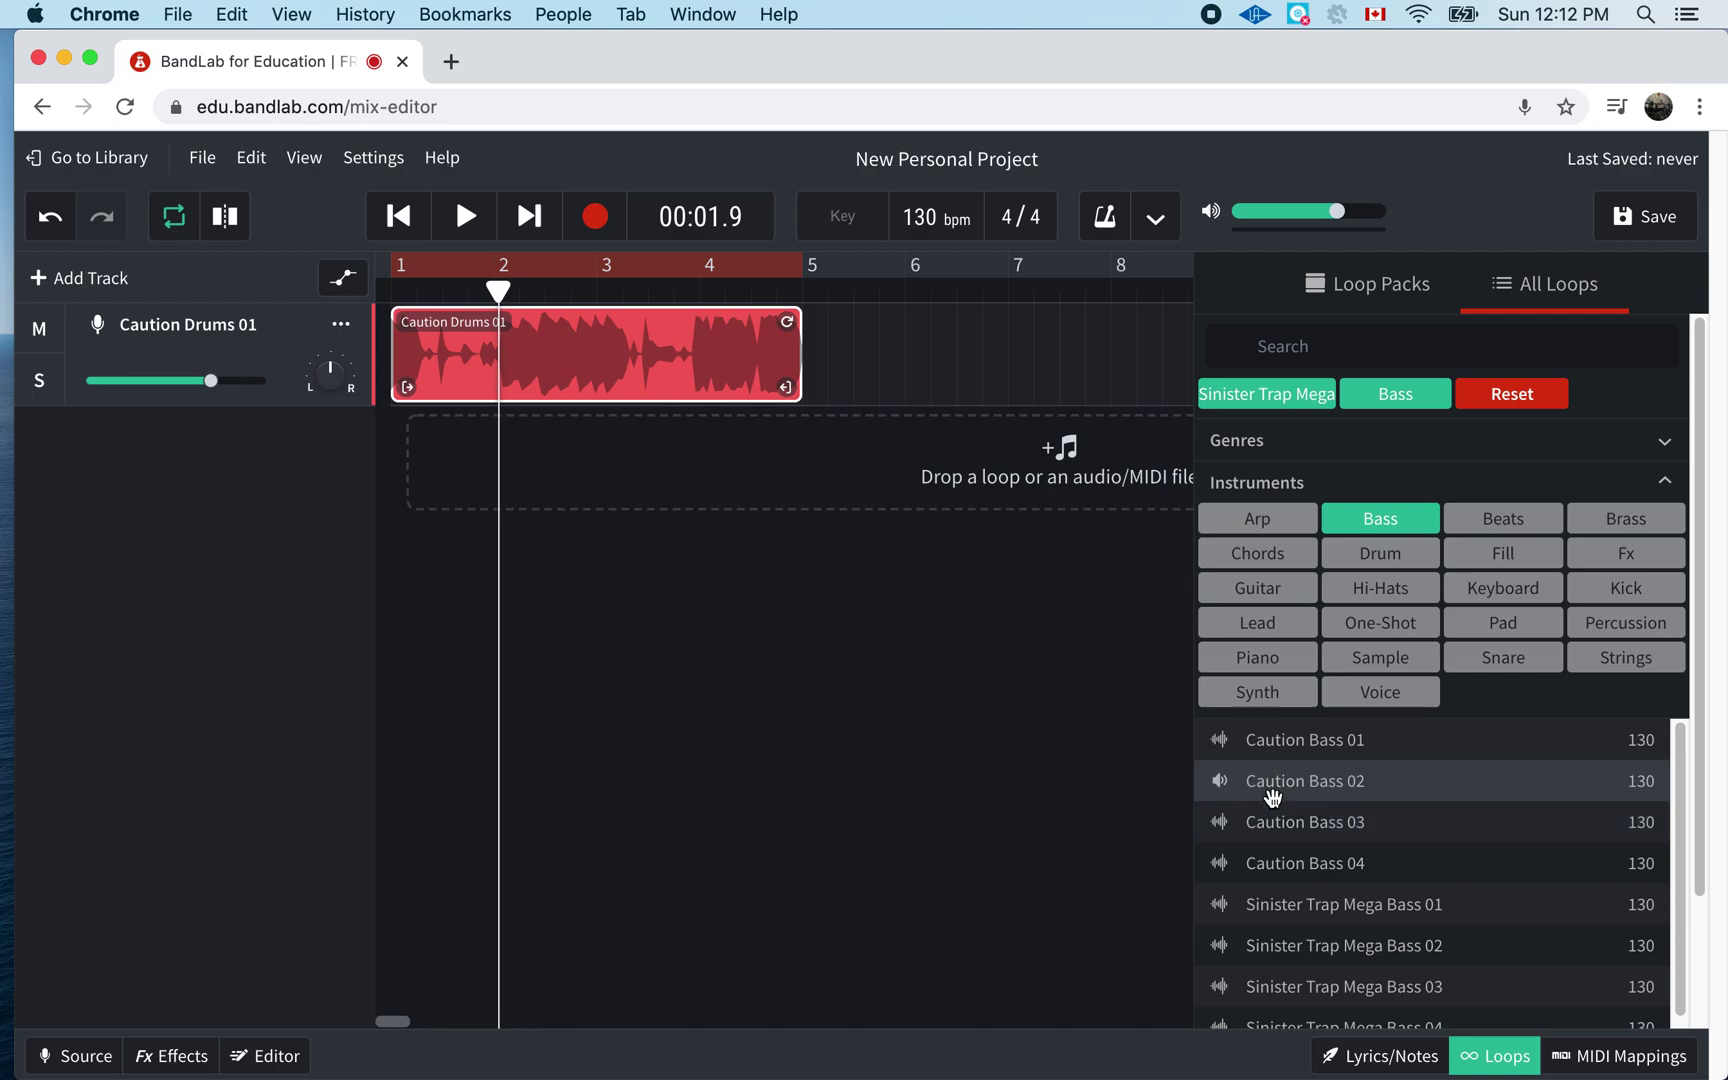
- Add Caution Bass 02 under the drums at bar 1, then play and stop both tracks
drag(1283, 789, 628, 444)
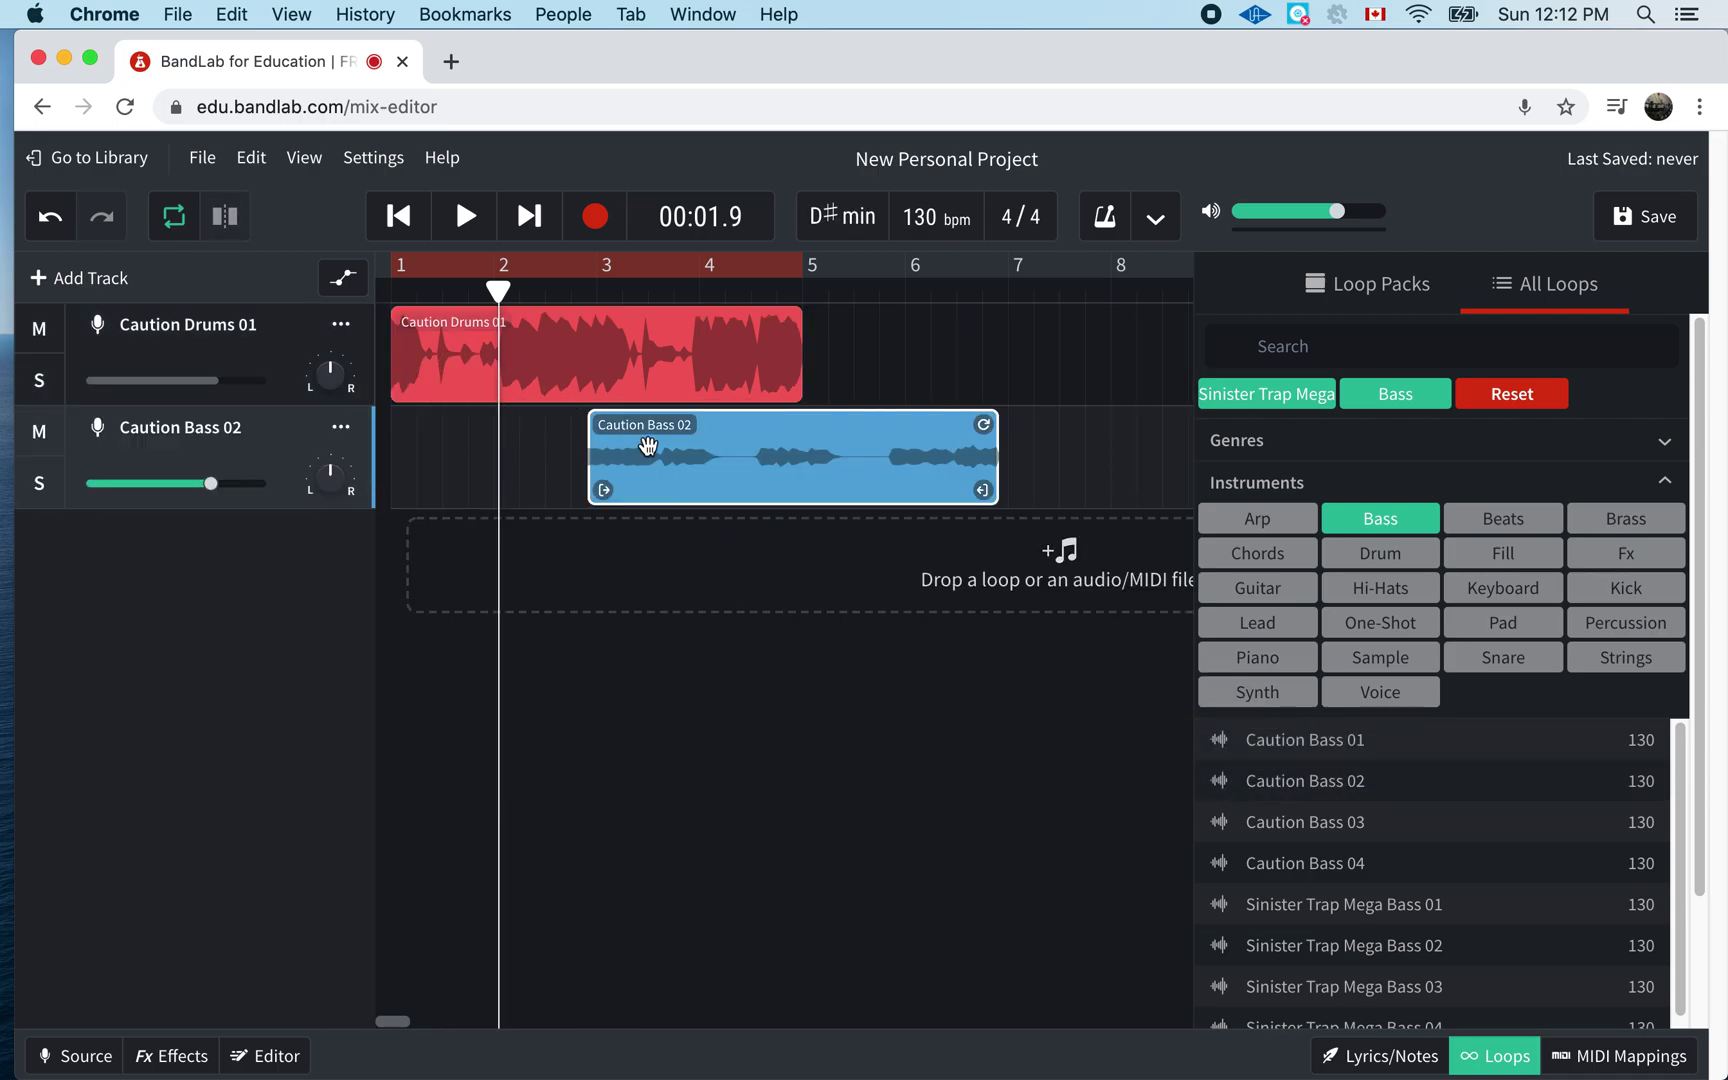
drag(671, 437, 486, 437)
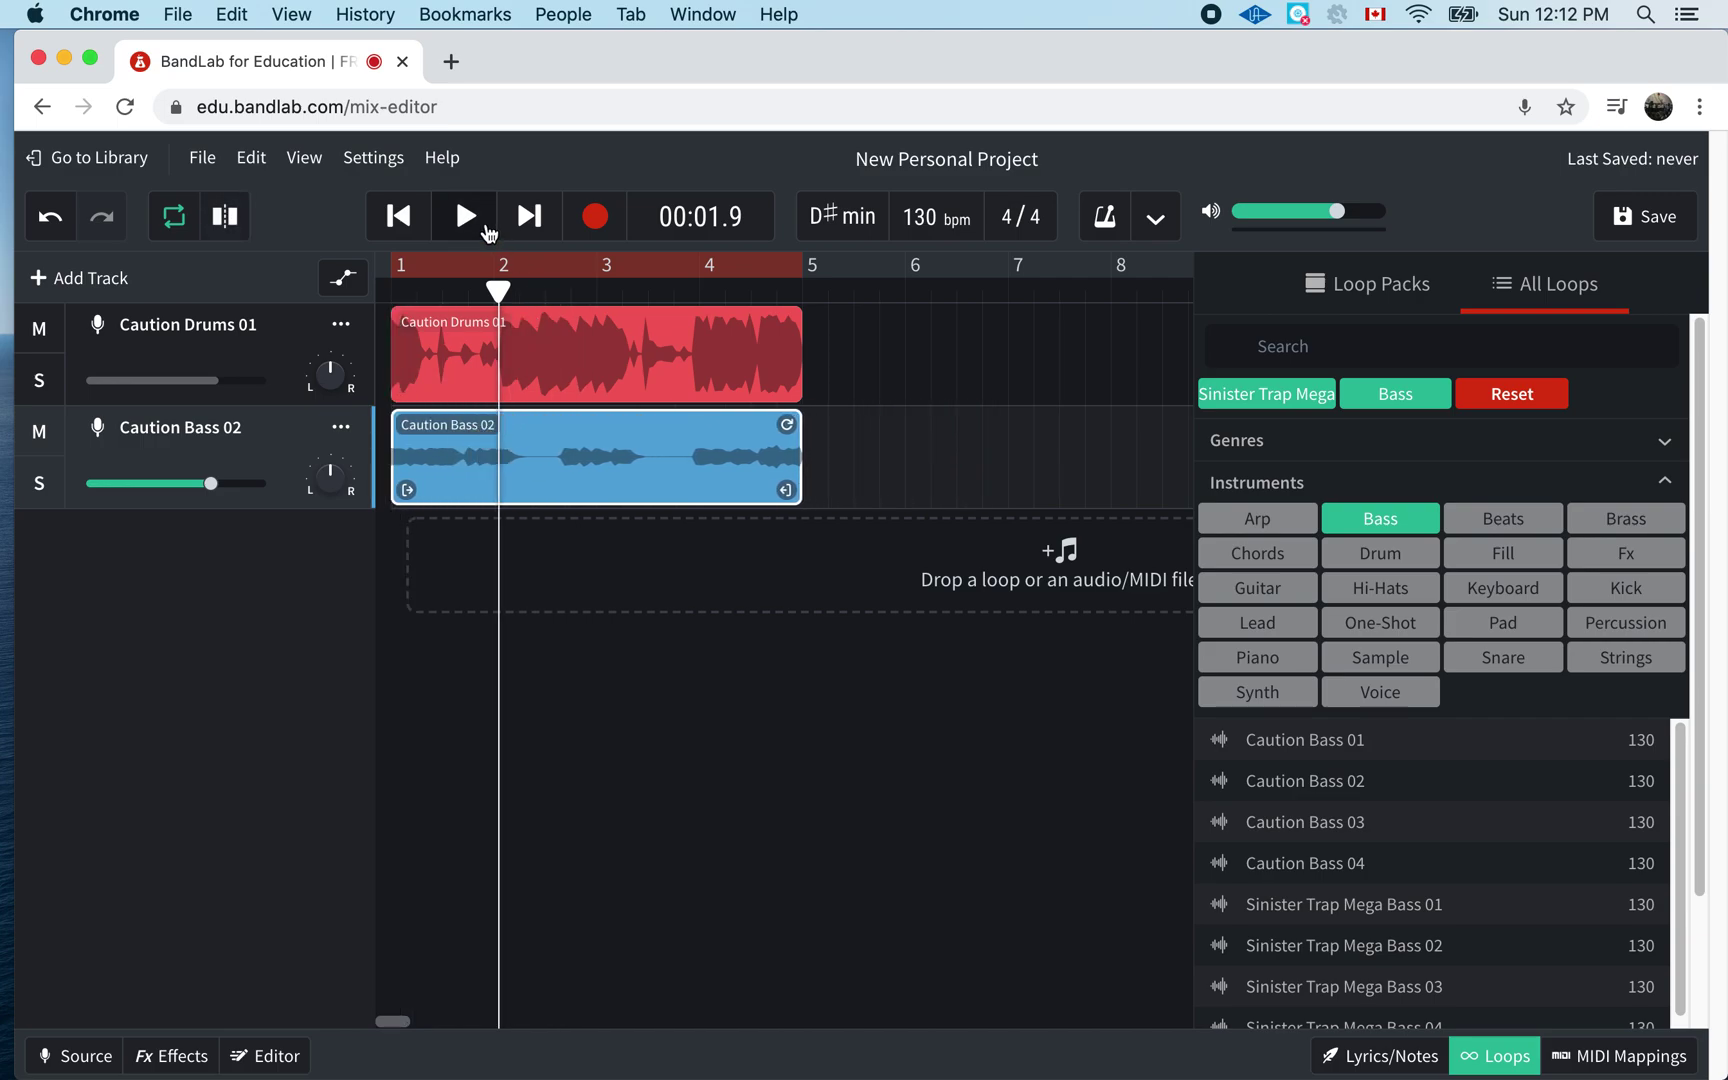
click(466, 226)
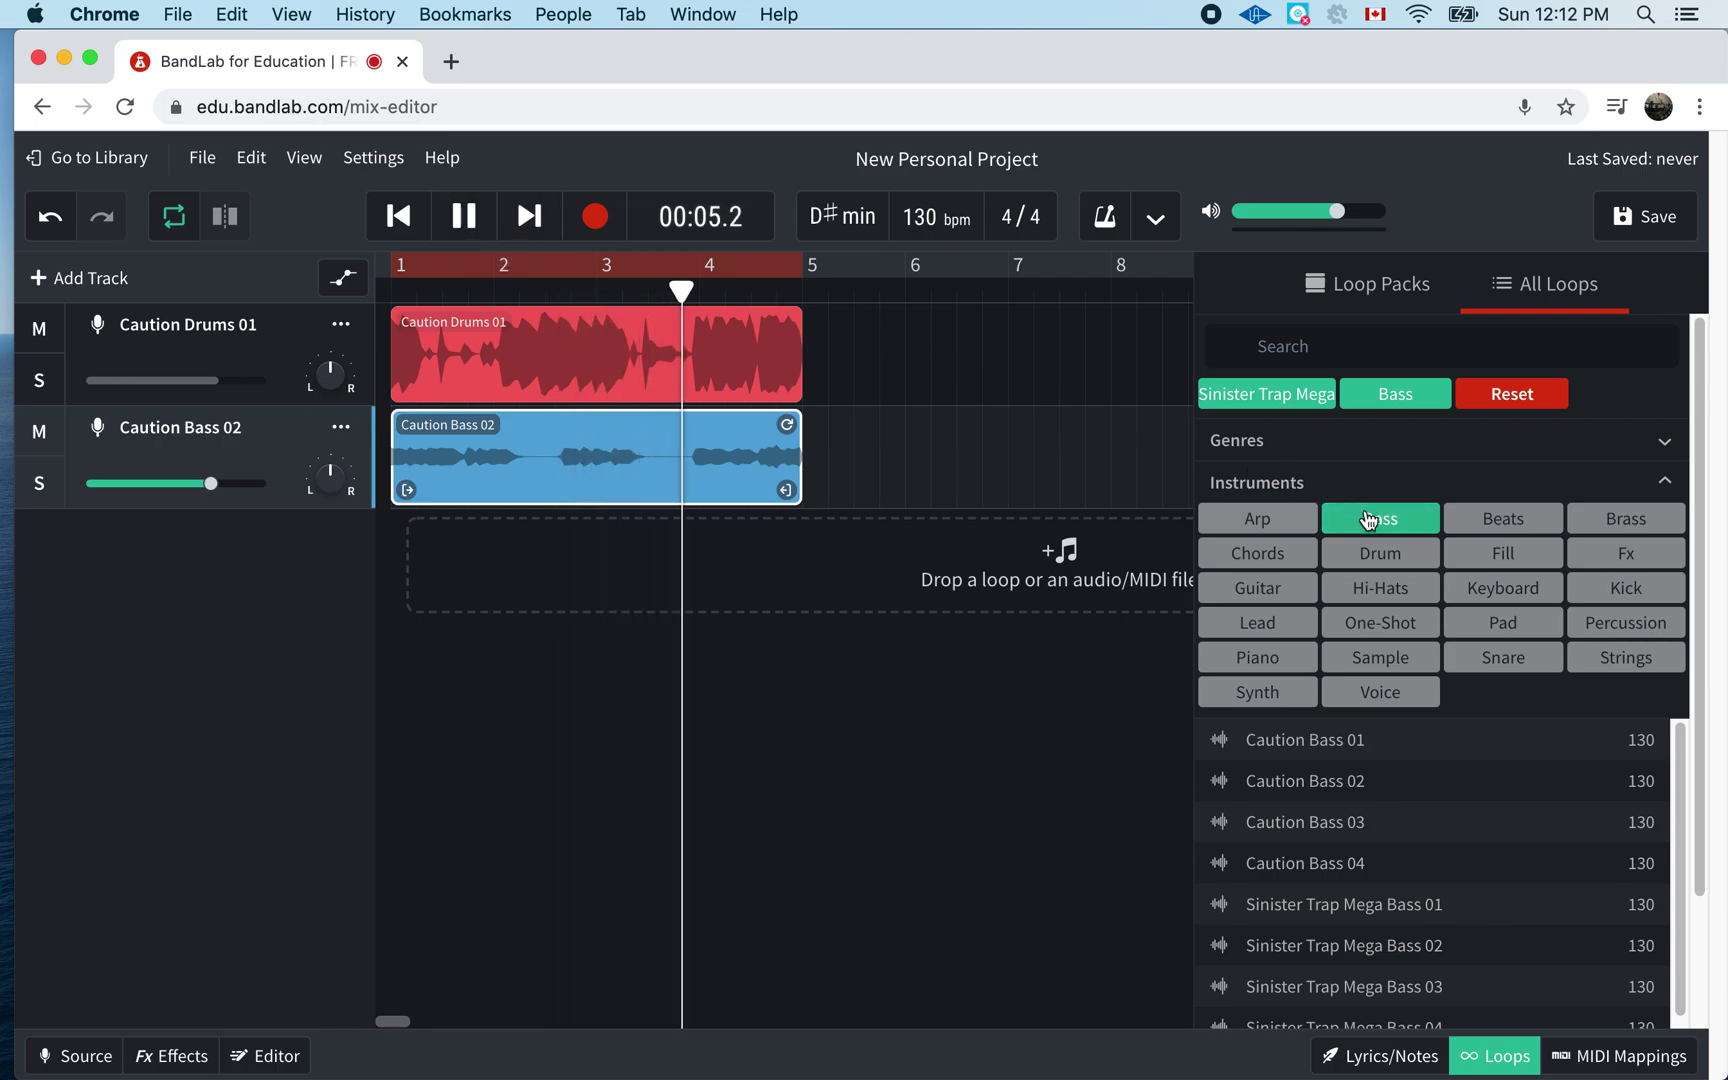
click(465, 220)
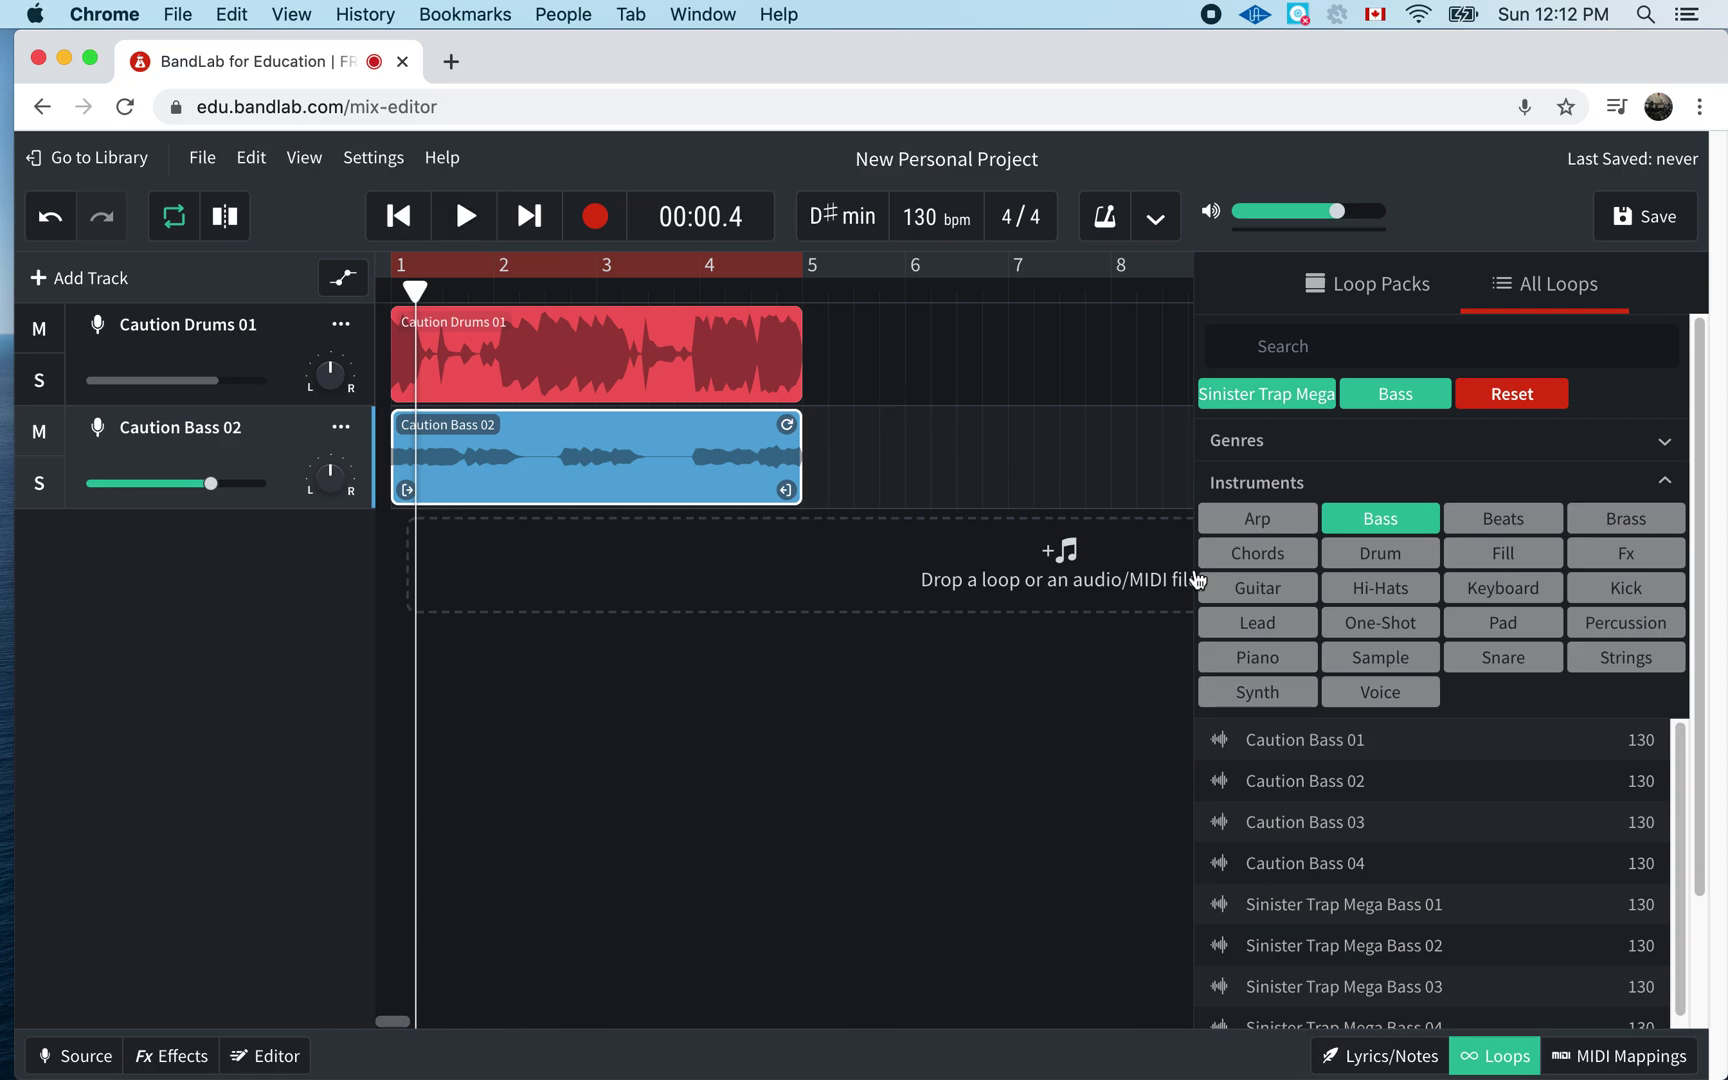
- Switch the filter from Bass to Pad and preview Caution Pad 01–04, then 01 again
click(1380, 520)
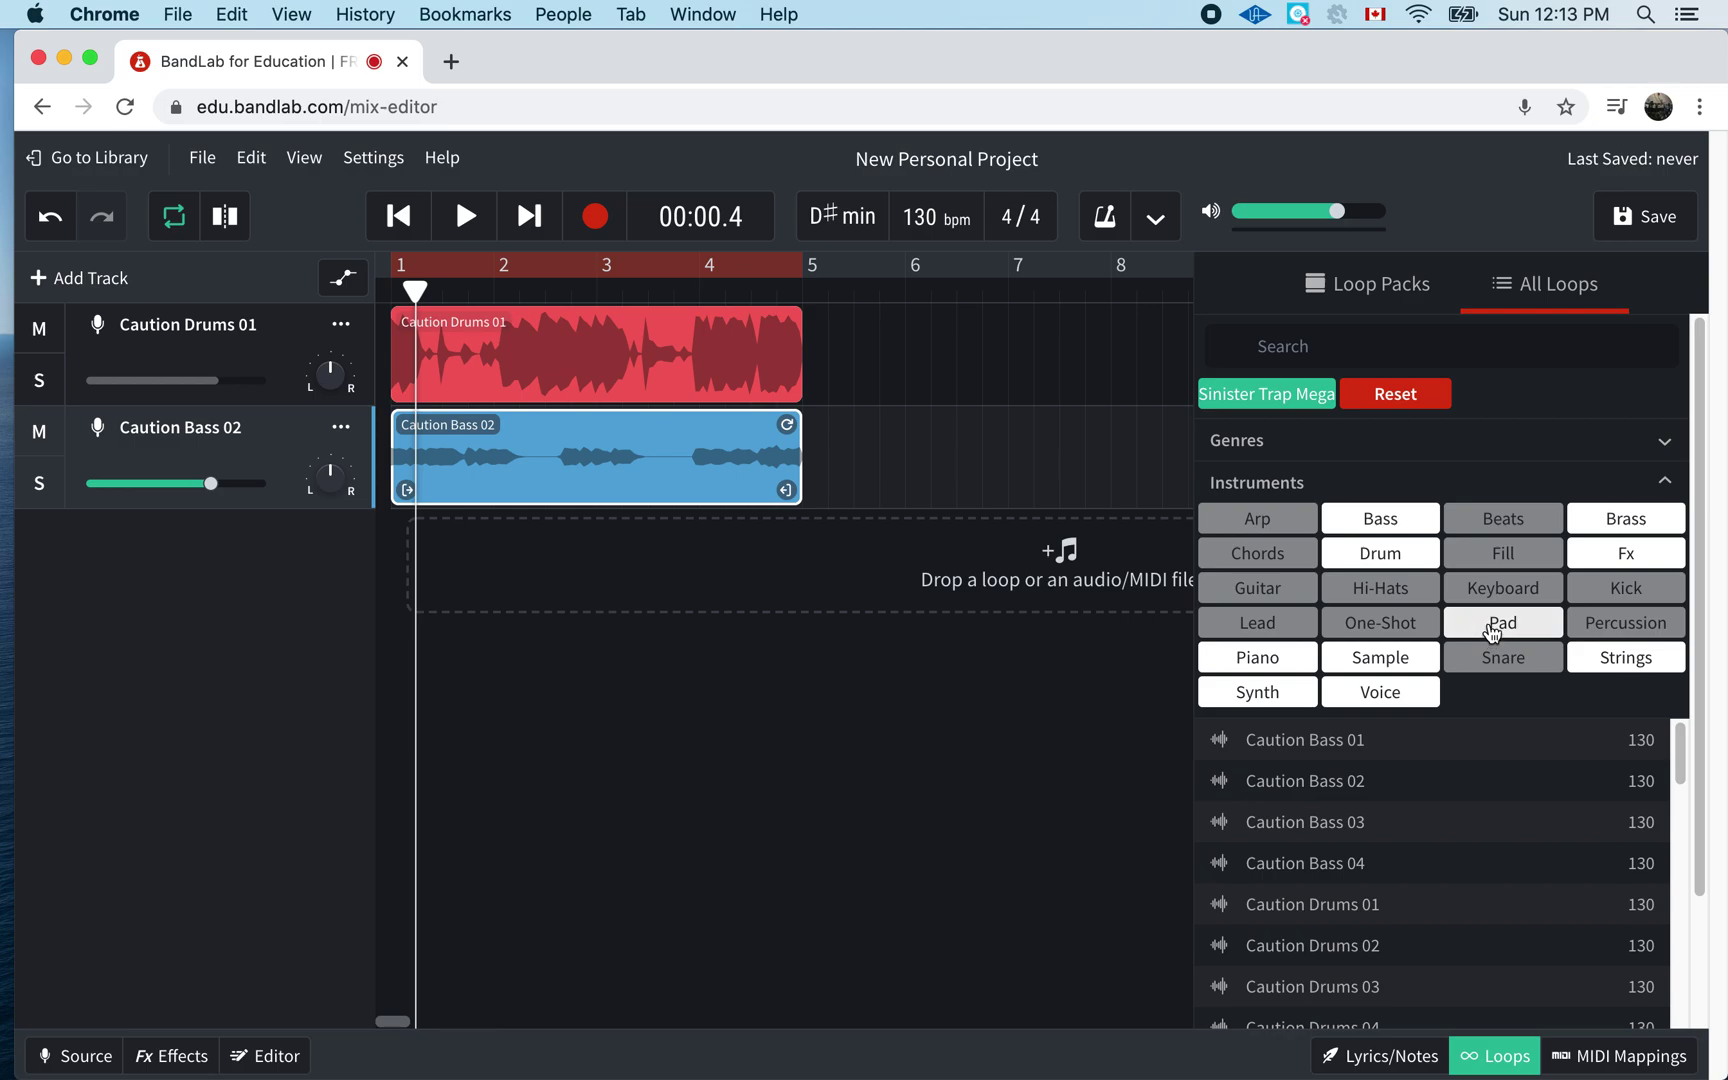
click(1491, 628)
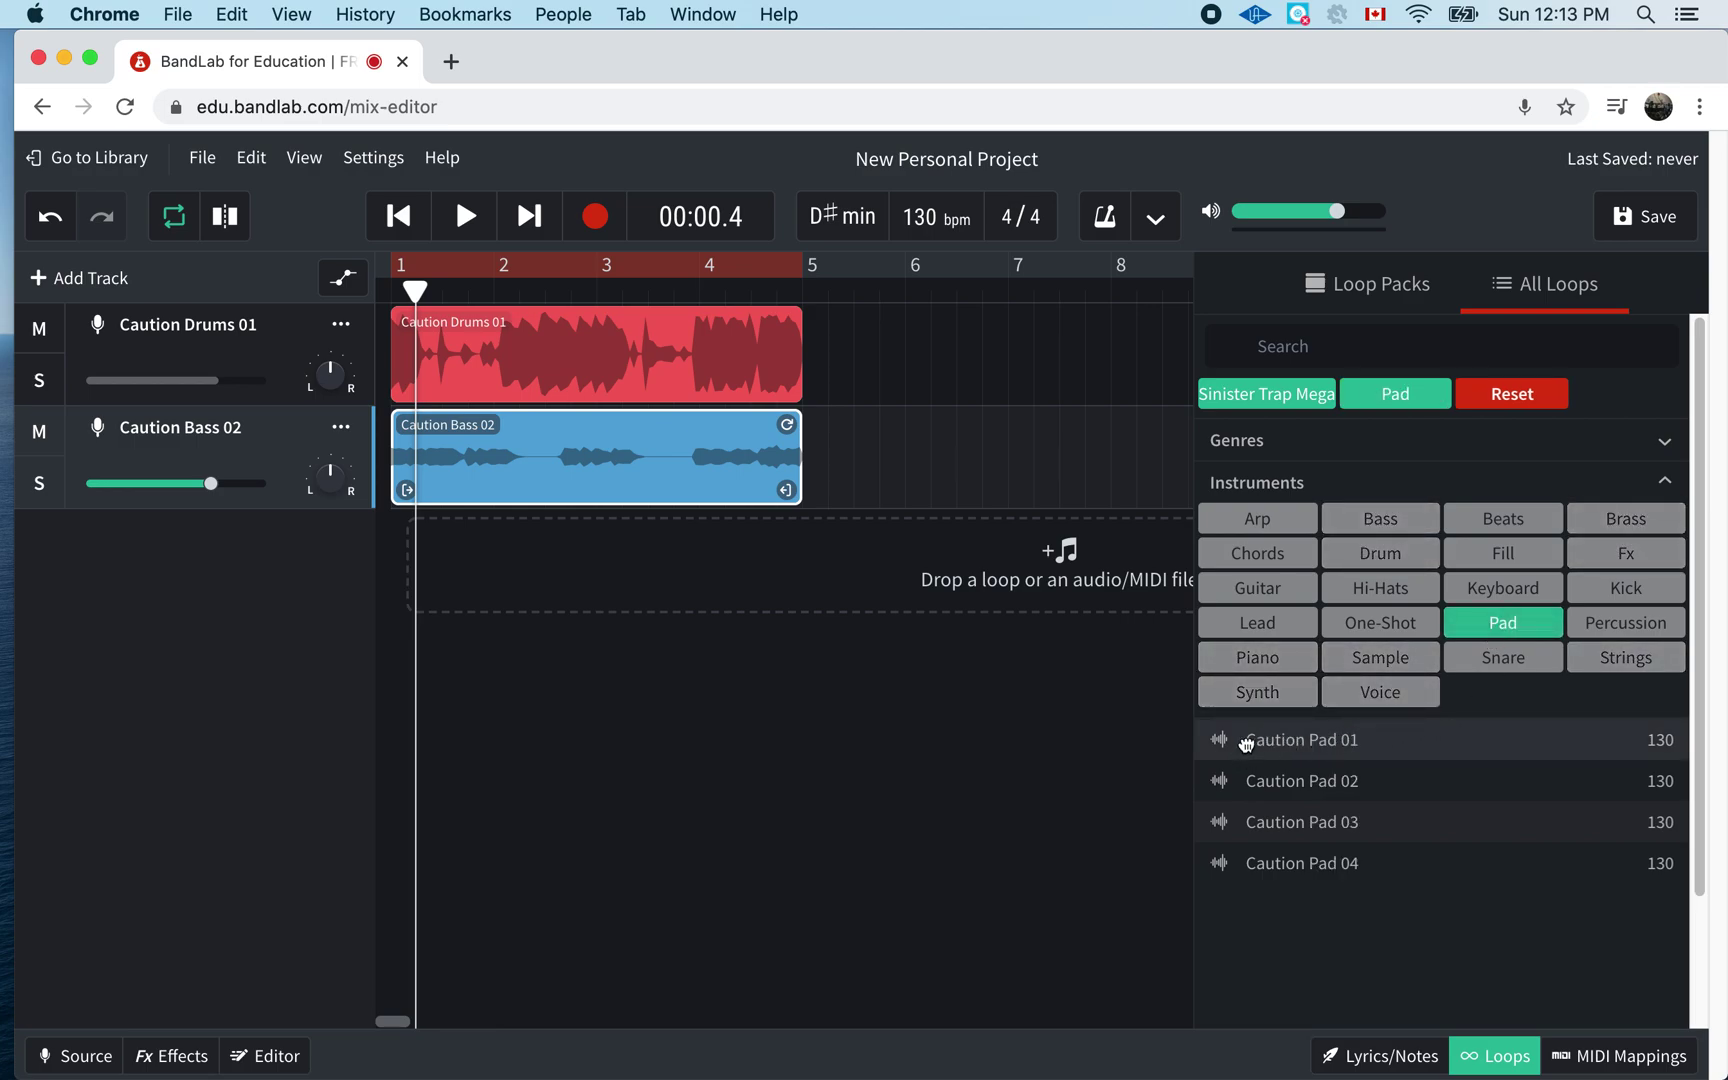
click(1245, 742)
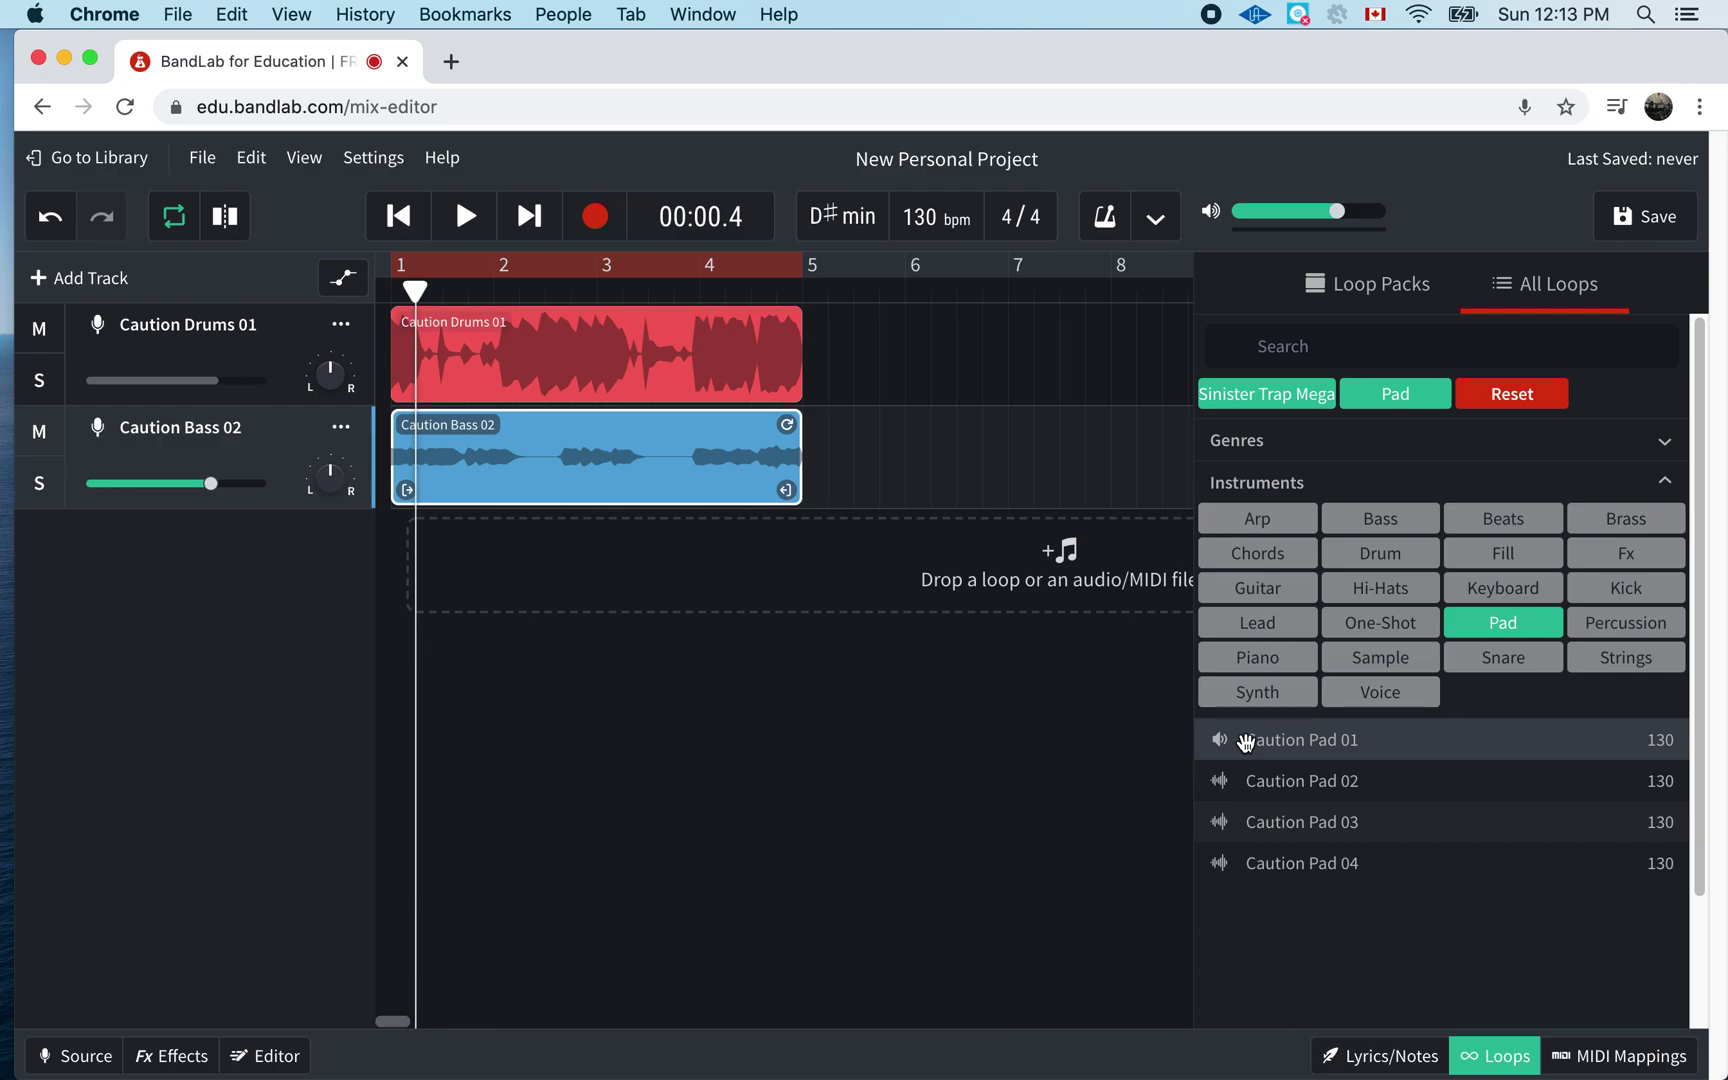
click(1266, 789)
click(1276, 821)
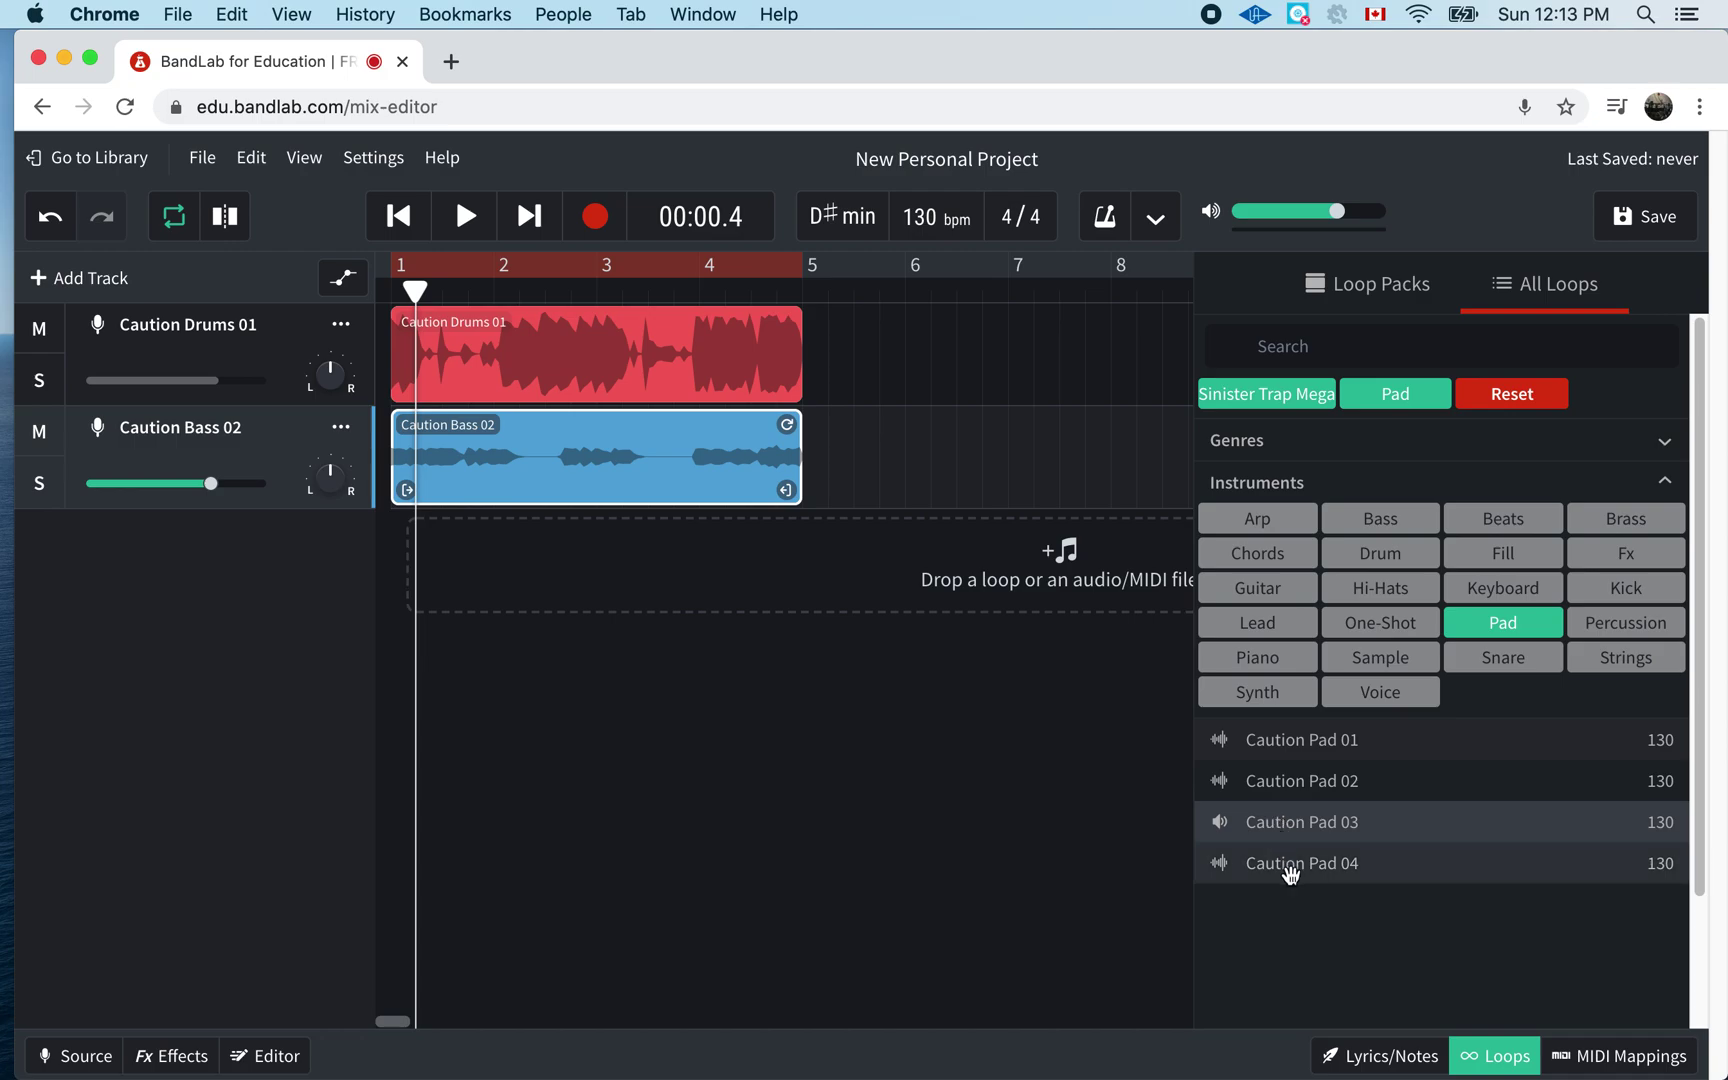
click(1290, 870)
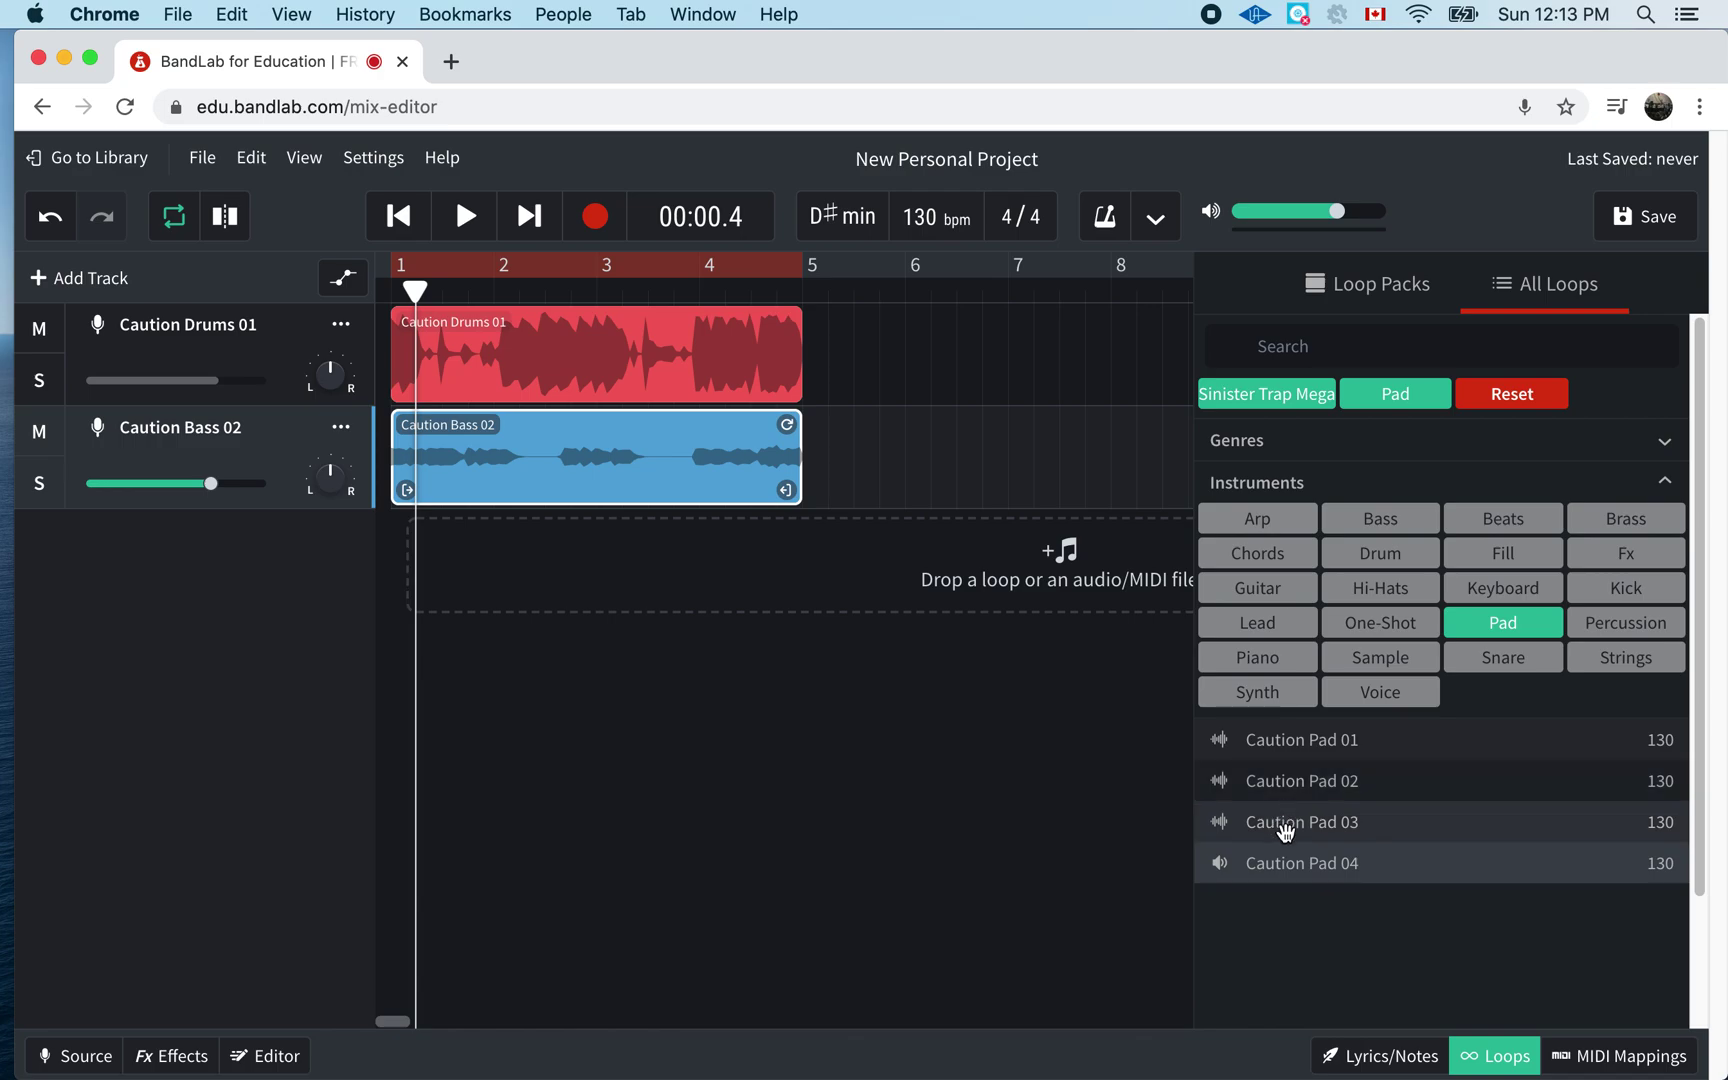
click(1257, 740)
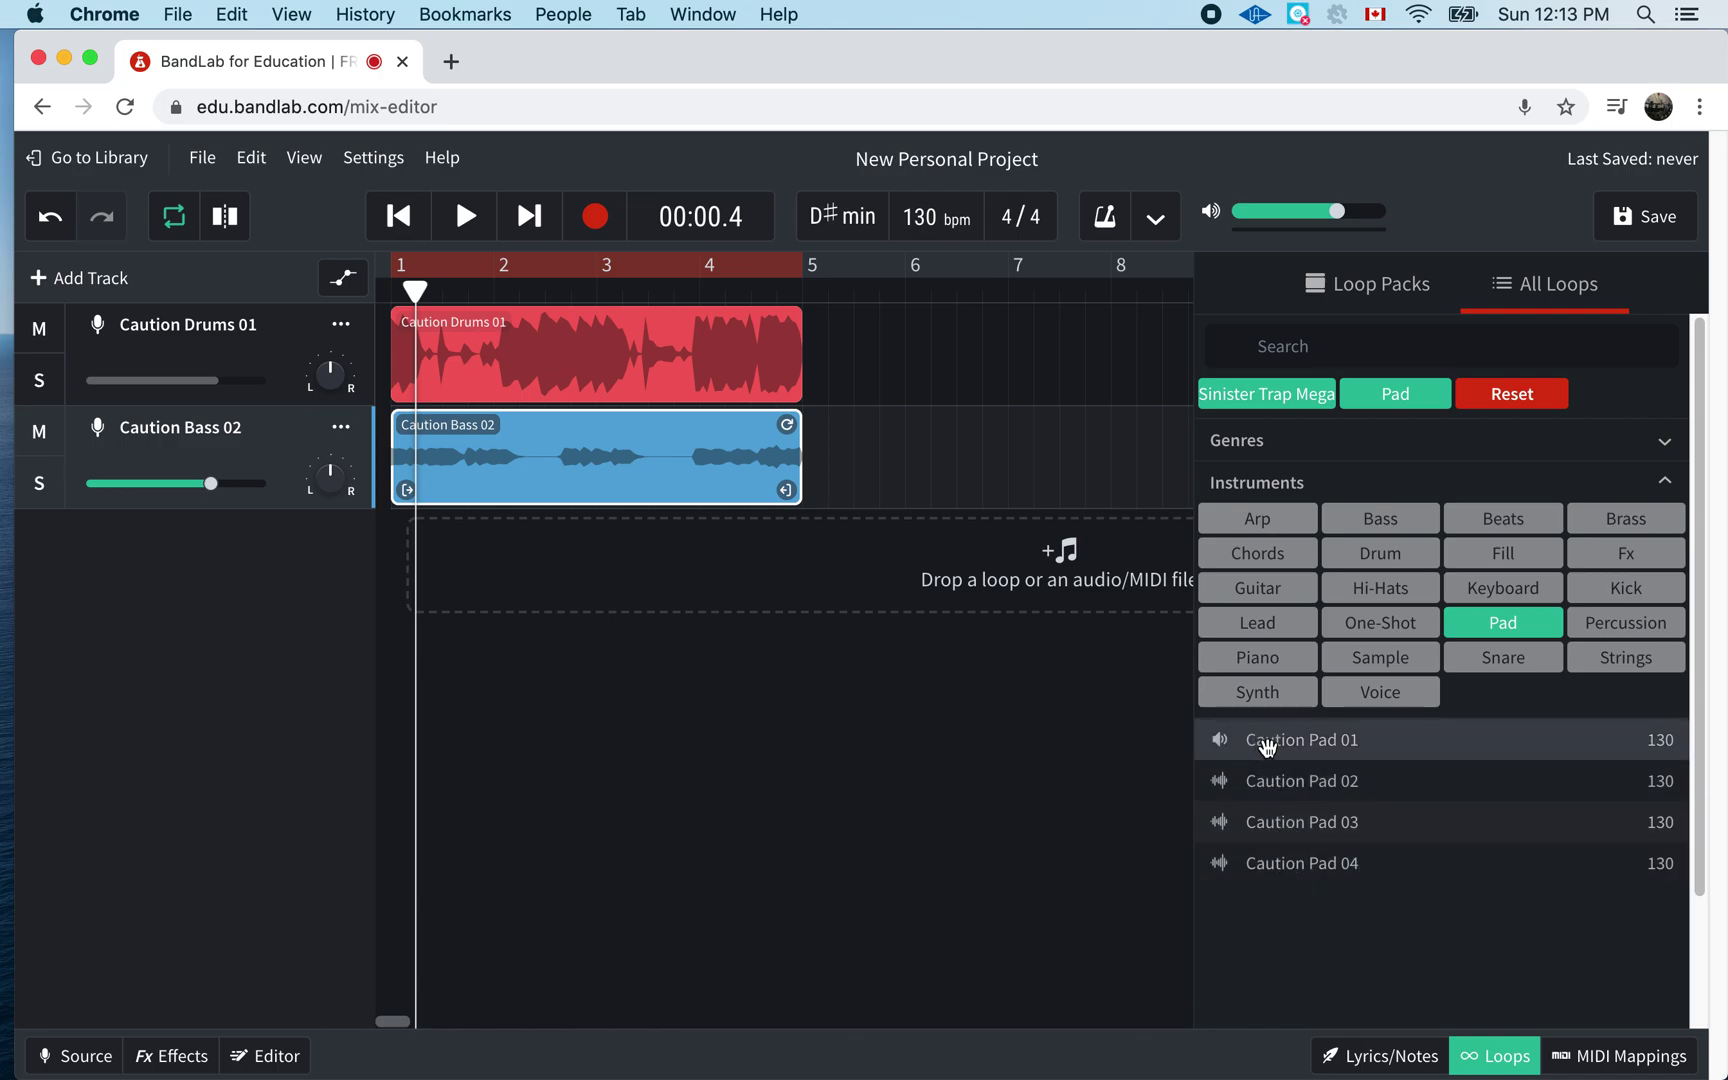
drag(1270, 743, 618, 541)
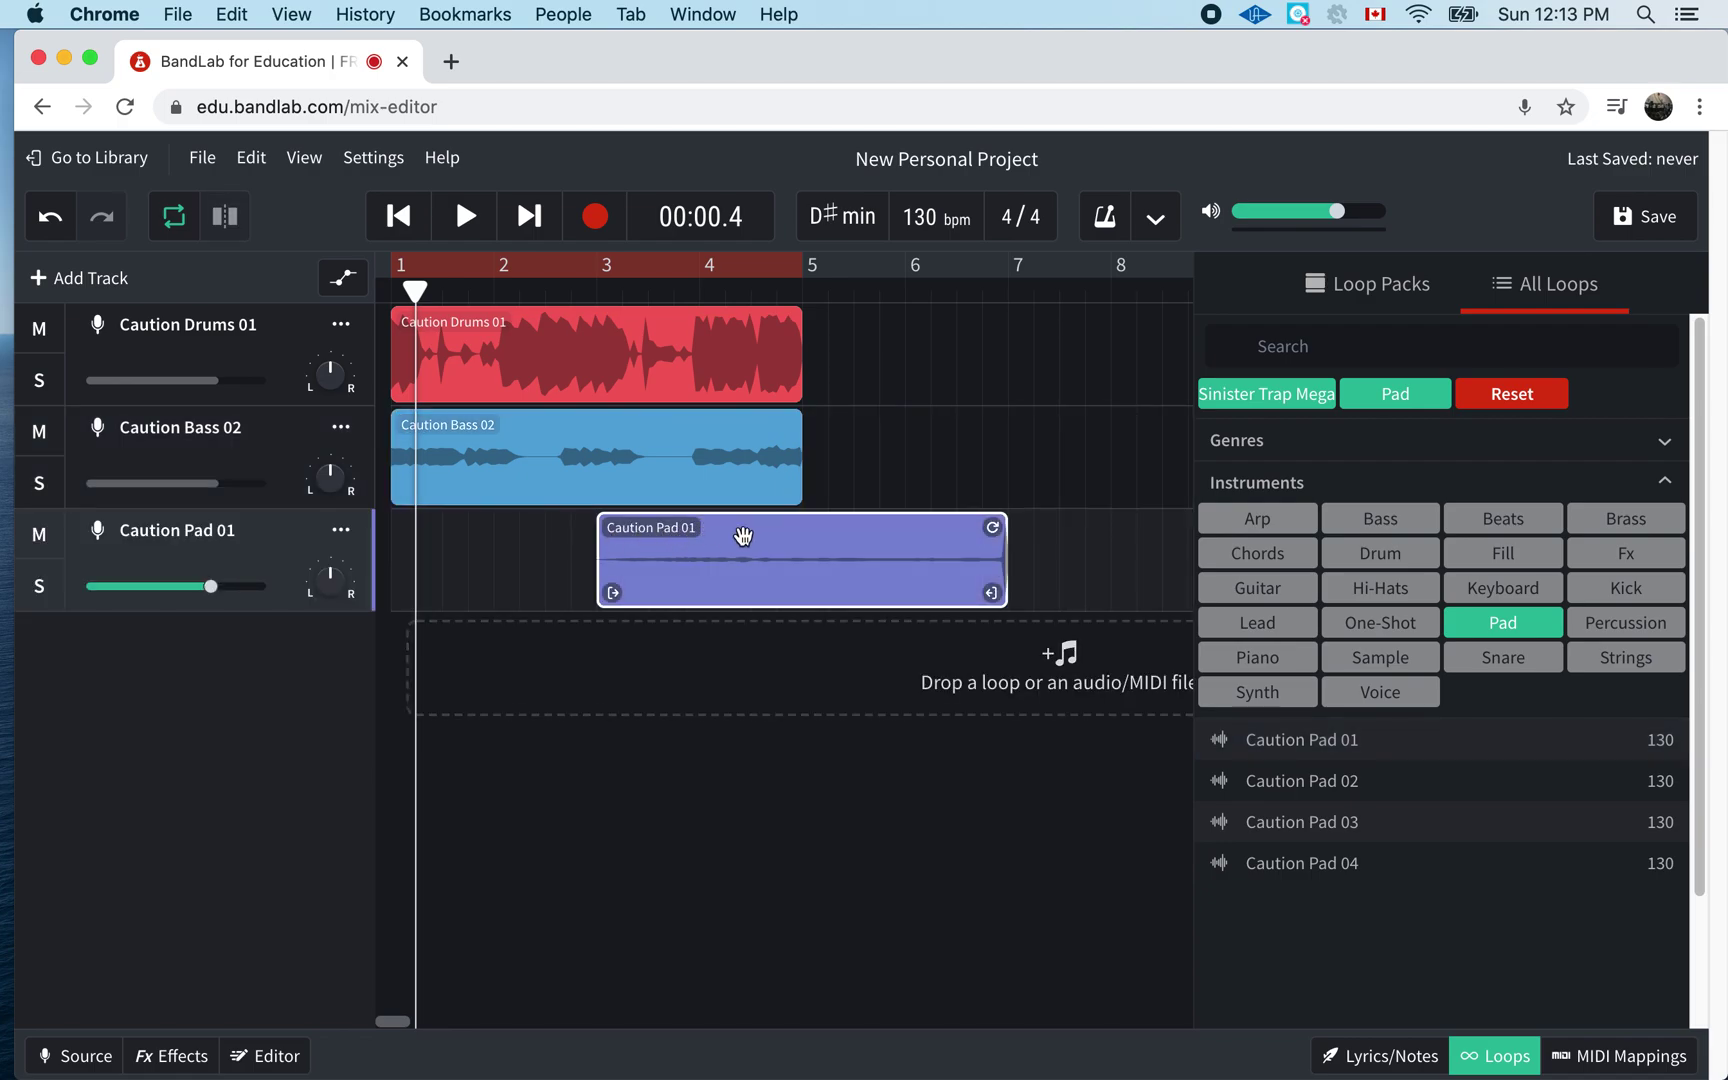
drag(743, 538, 540, 541)
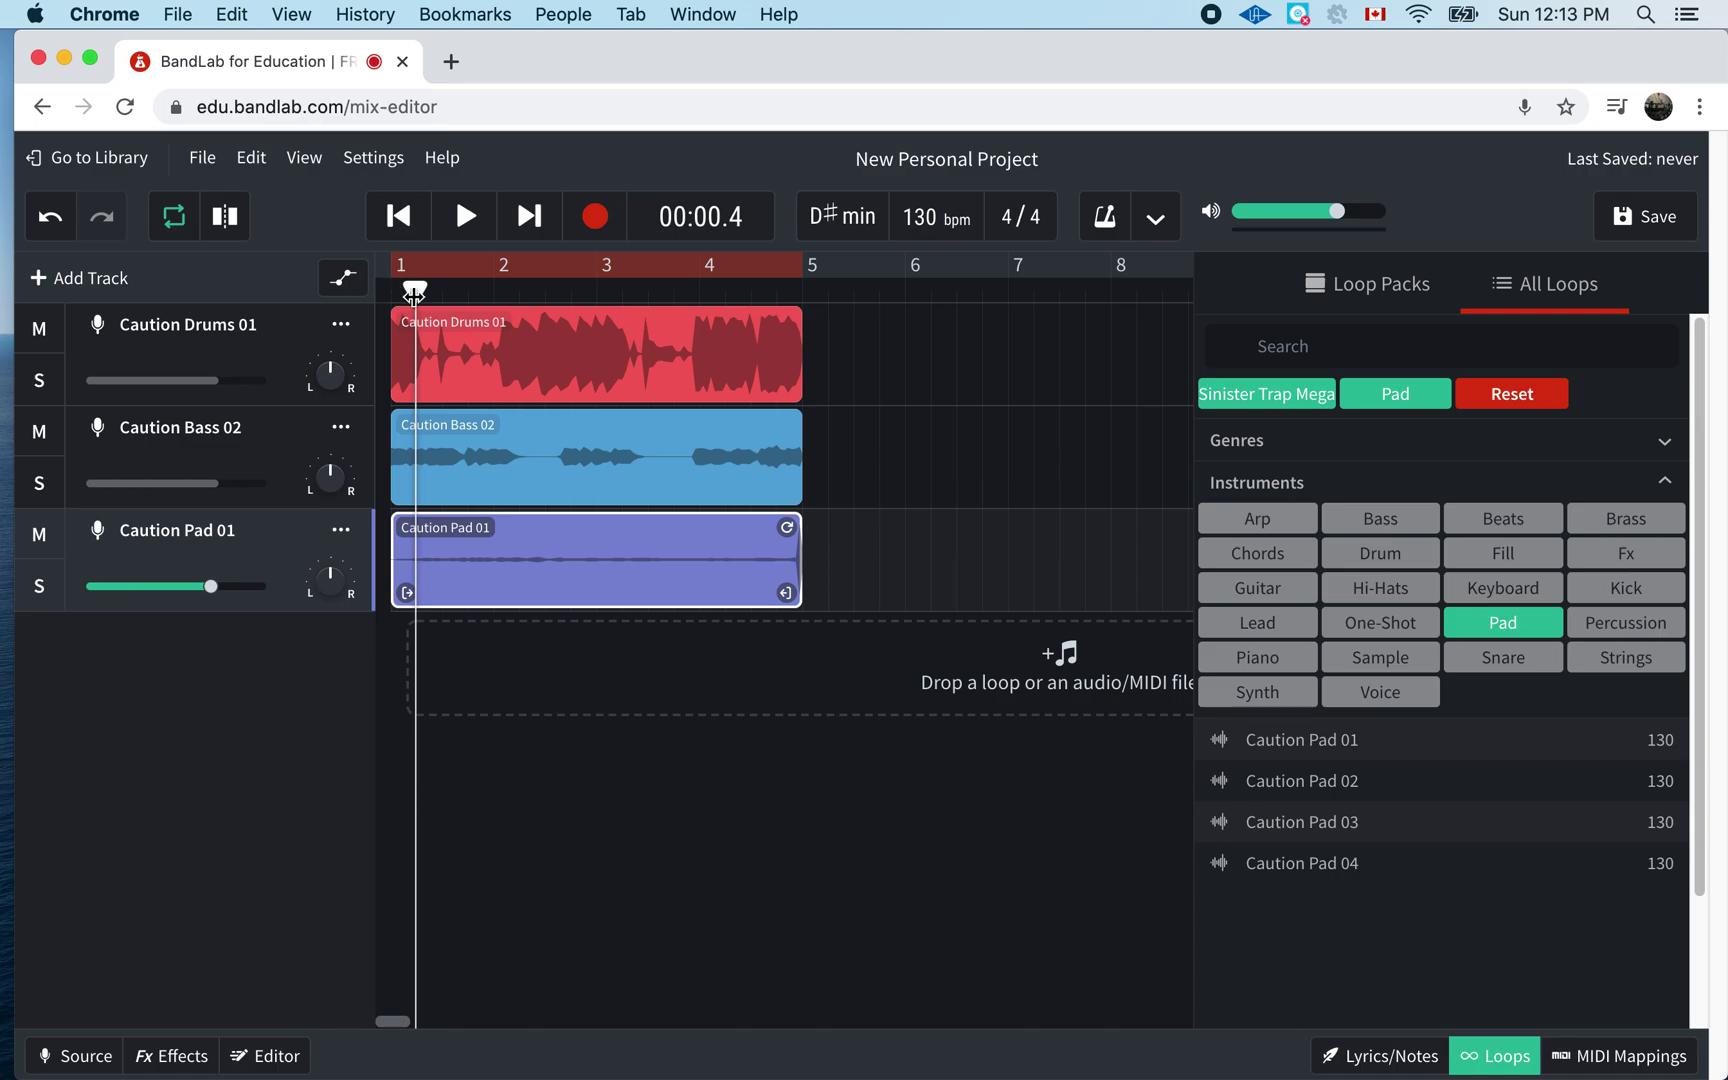
key(space)
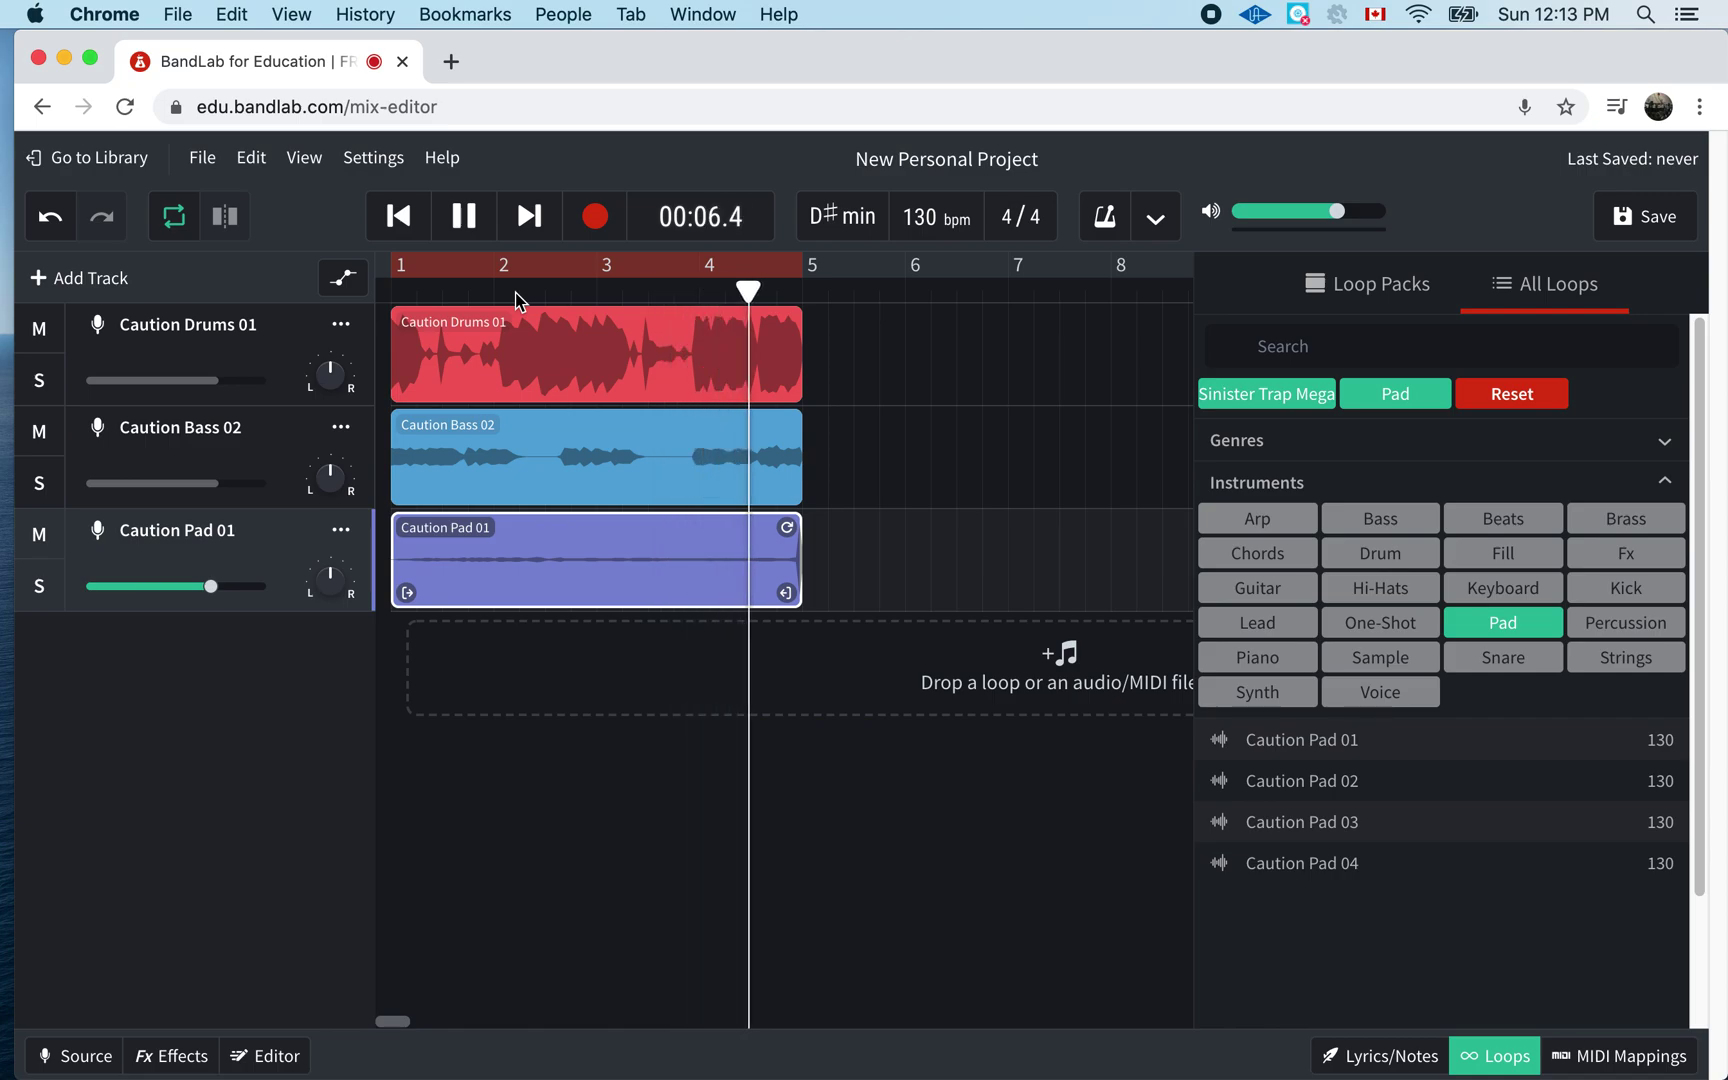
key(space)
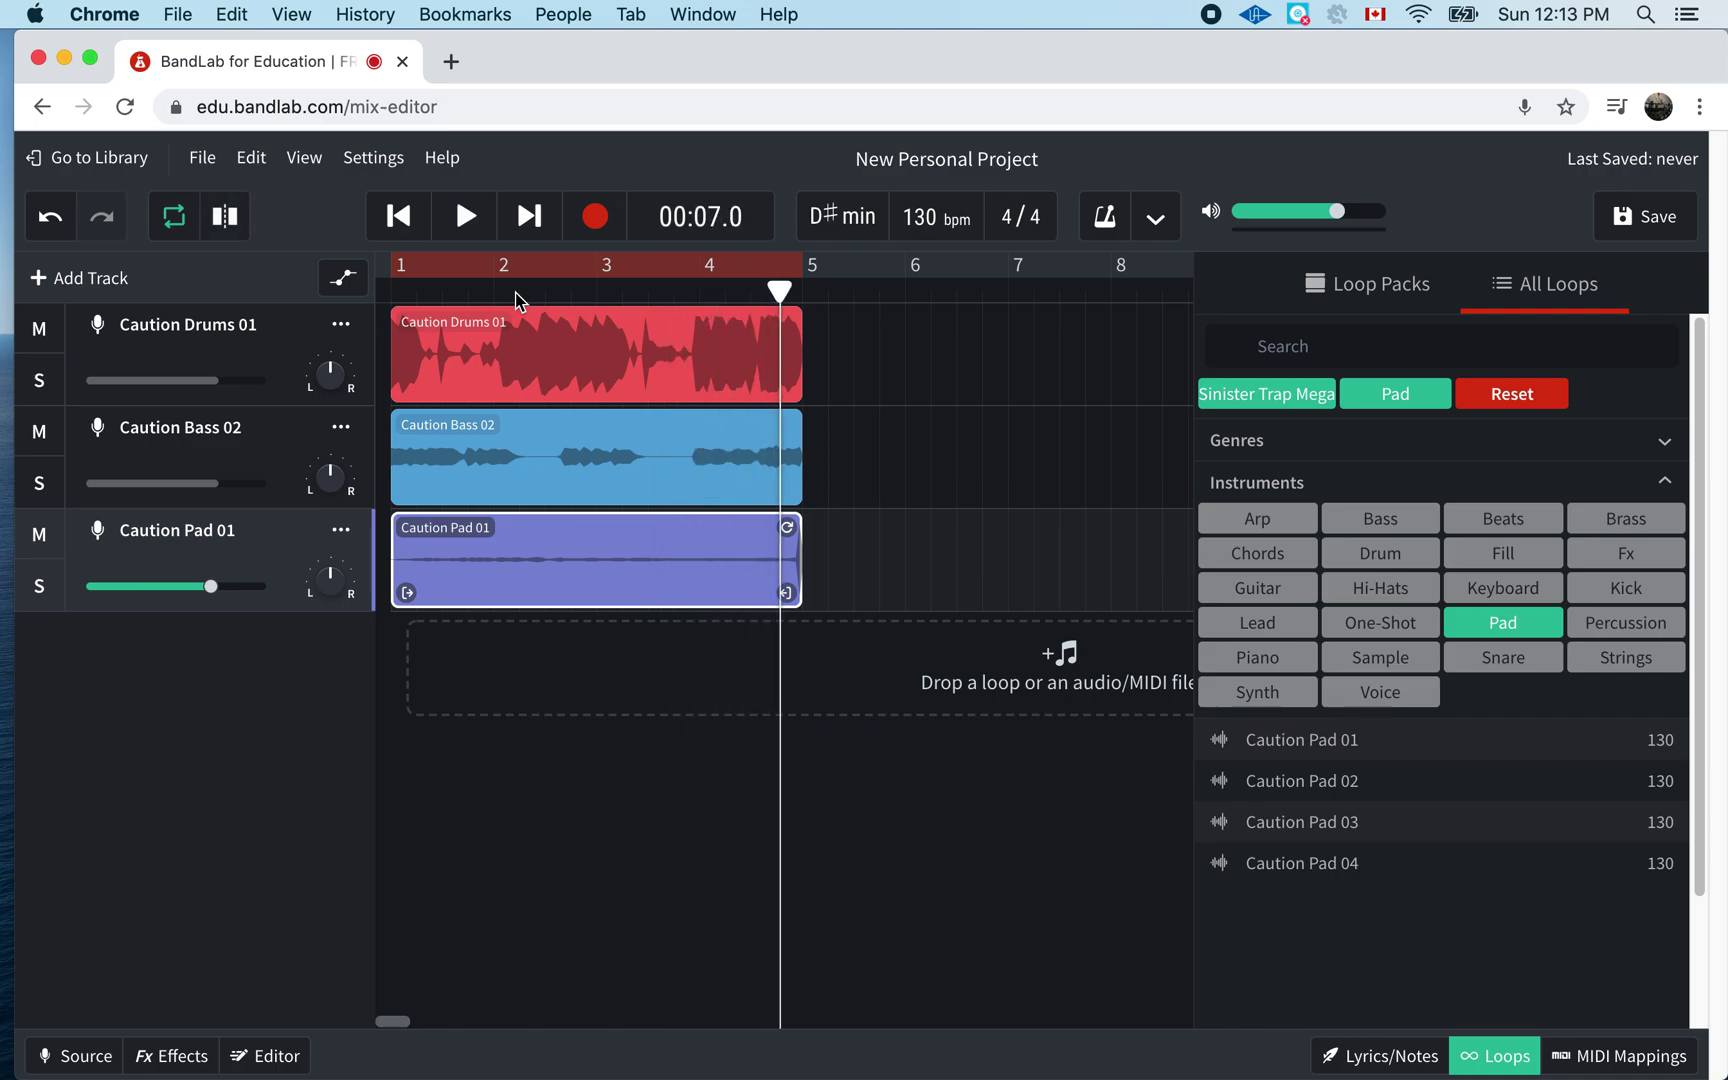
- Swap the Pad filter for Strings and preview Caution Strings 01, 02 and 03
click(1531, 624)
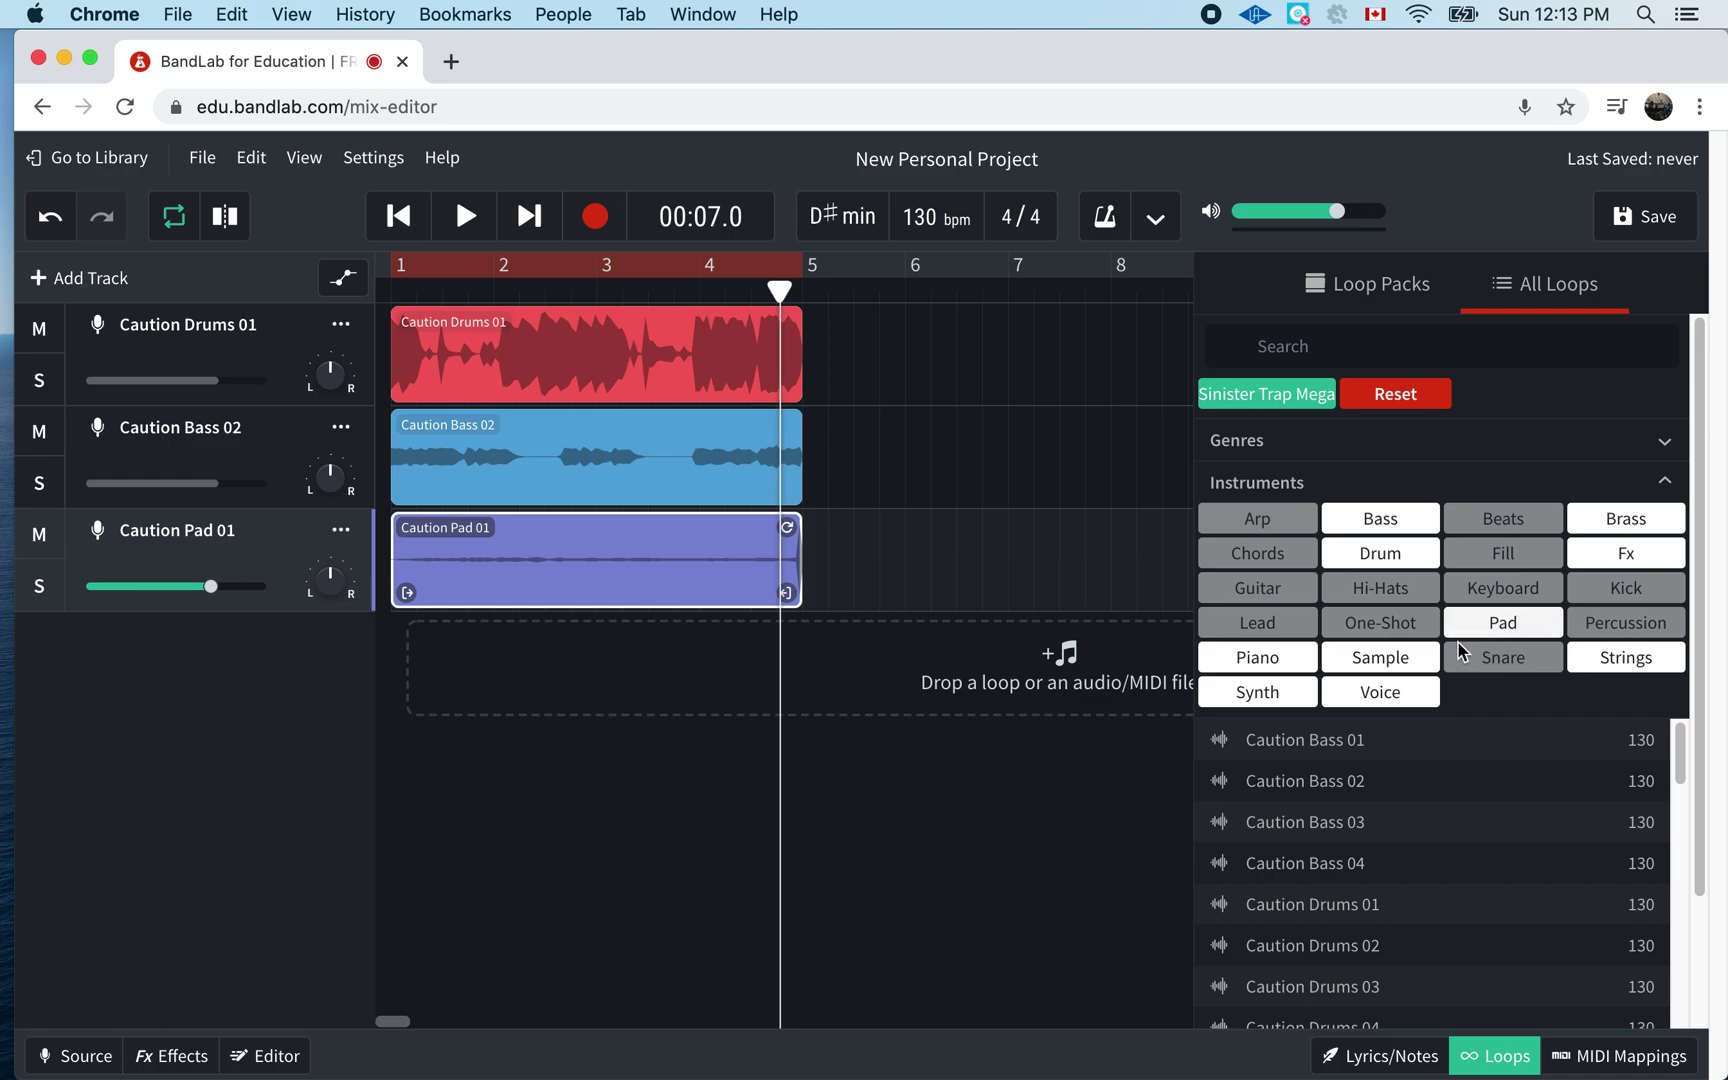
click(1620, 664)
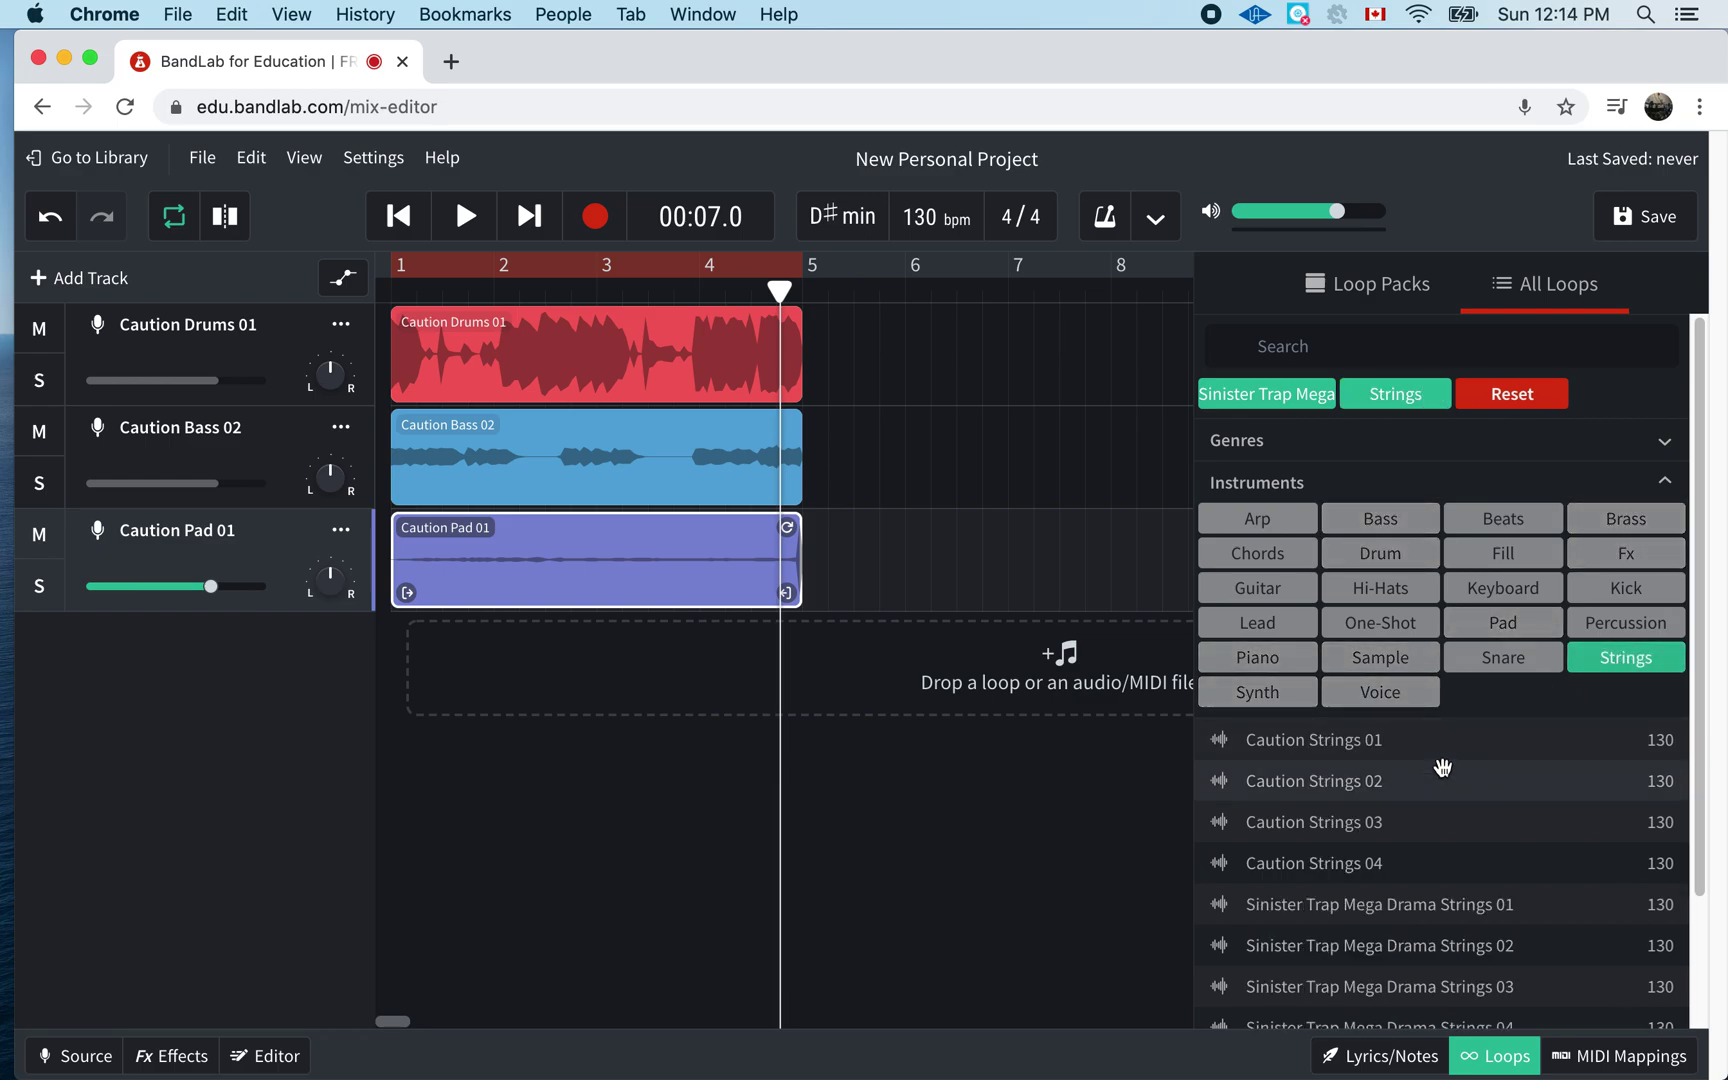
click(1300, 746)
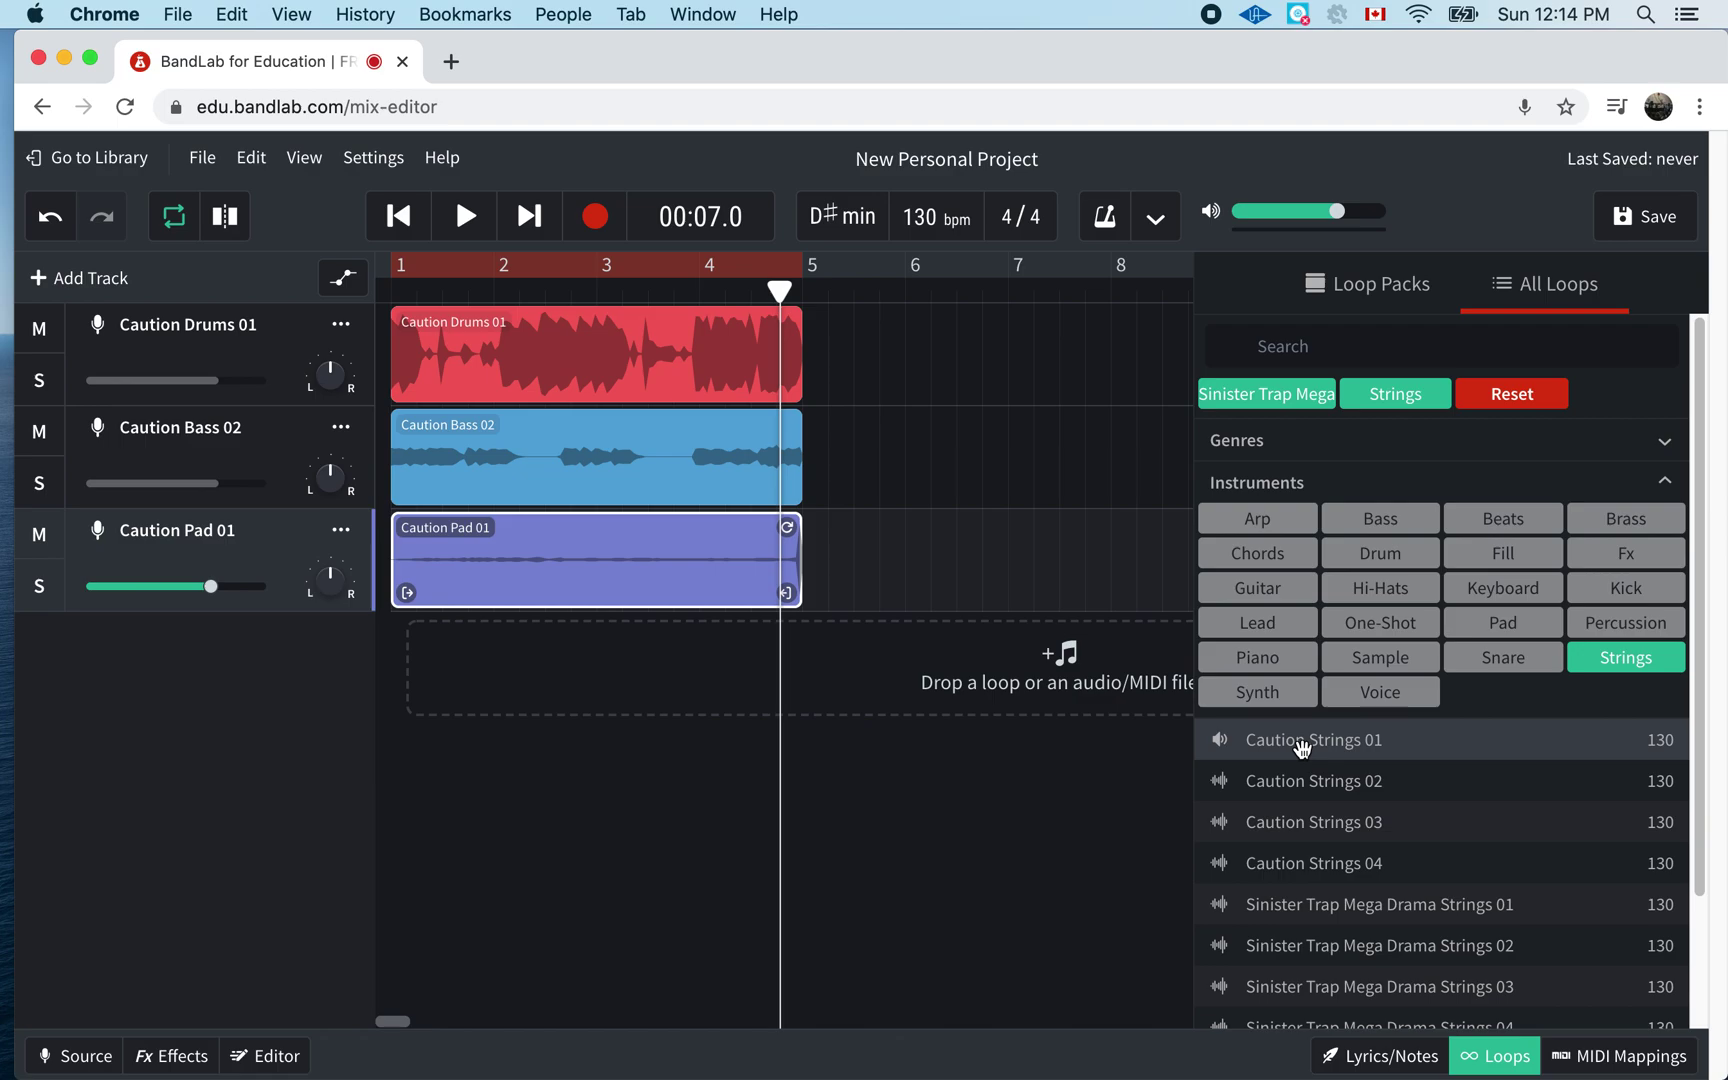
click(1300, 787)
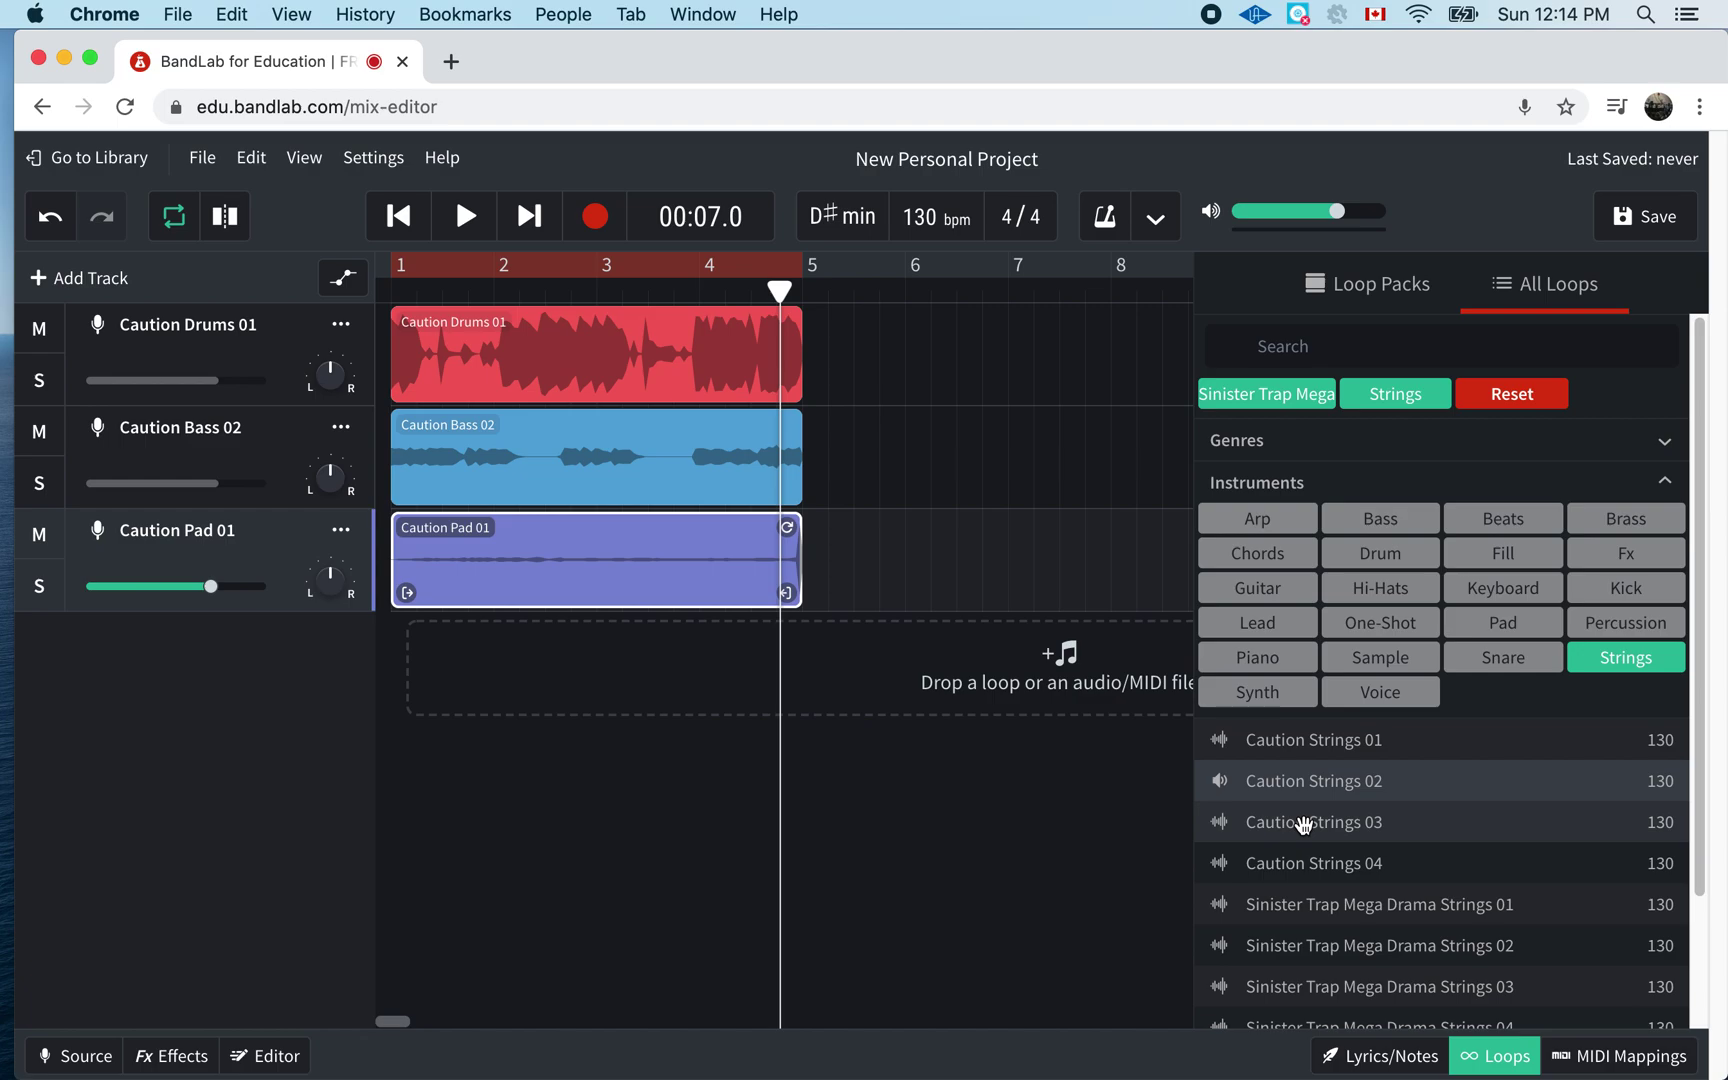
click(1301, 824)
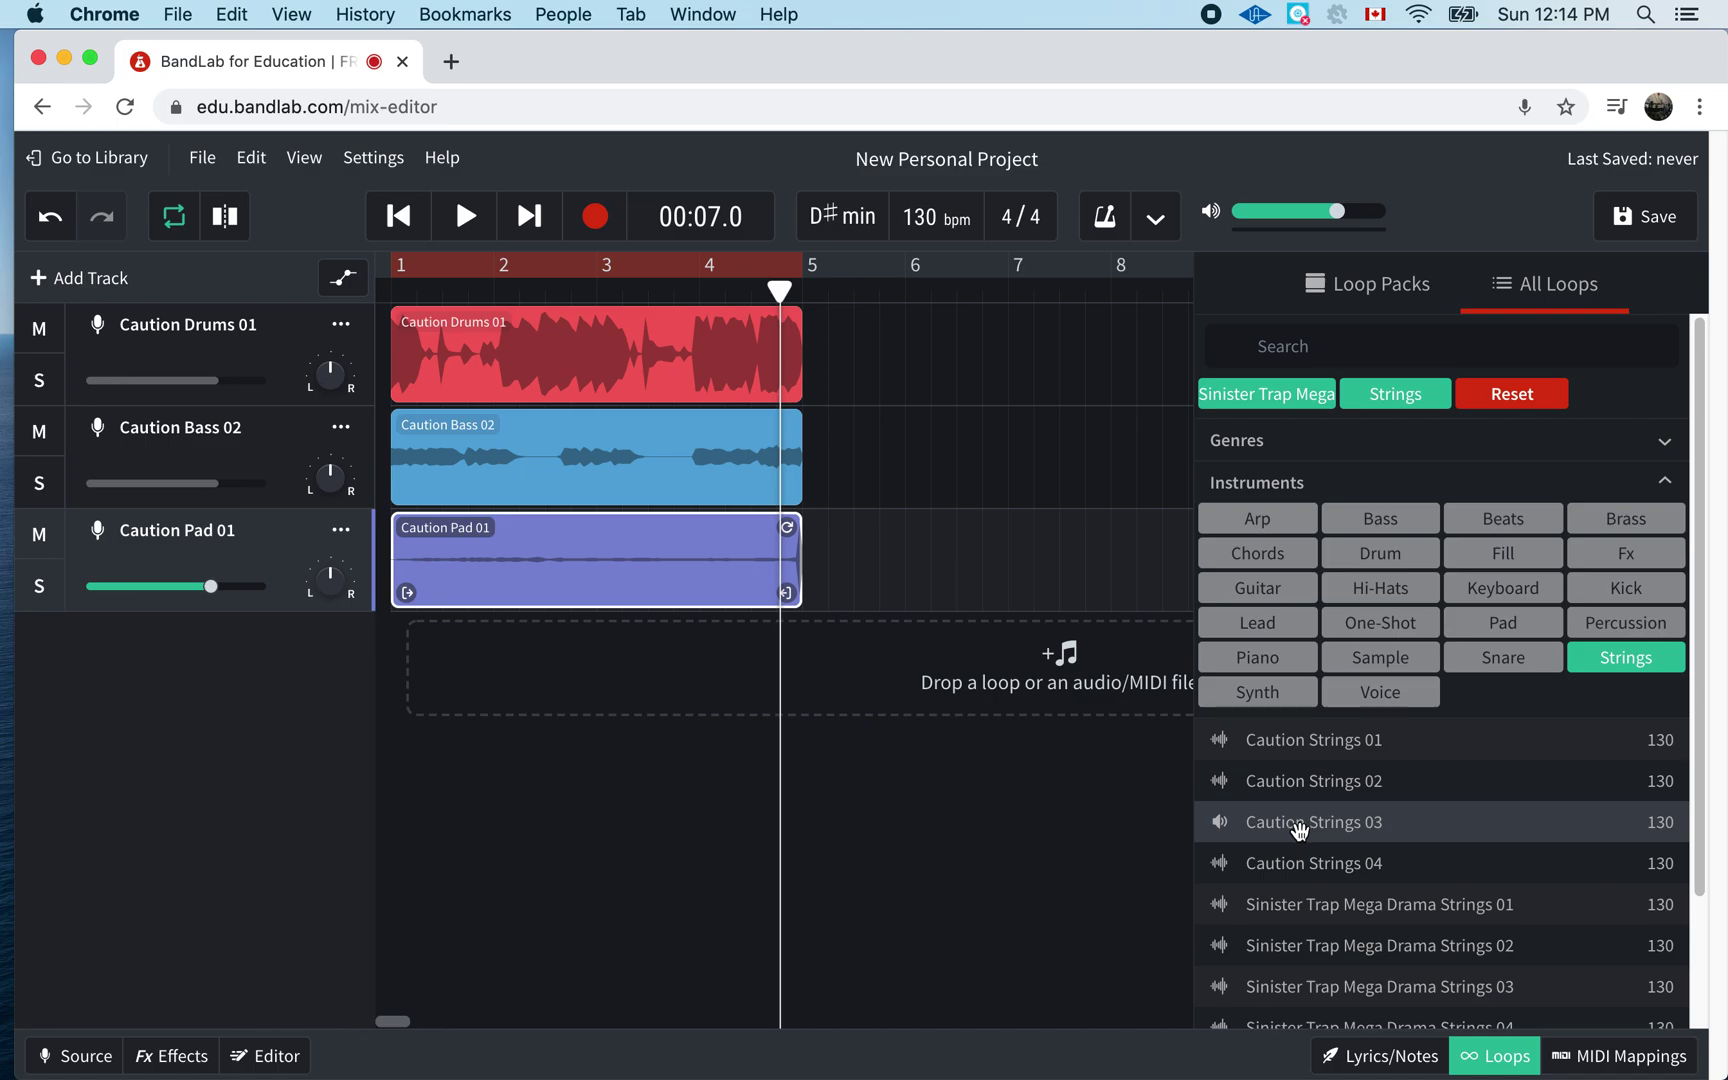
drag(1269, 822, 485, 645)
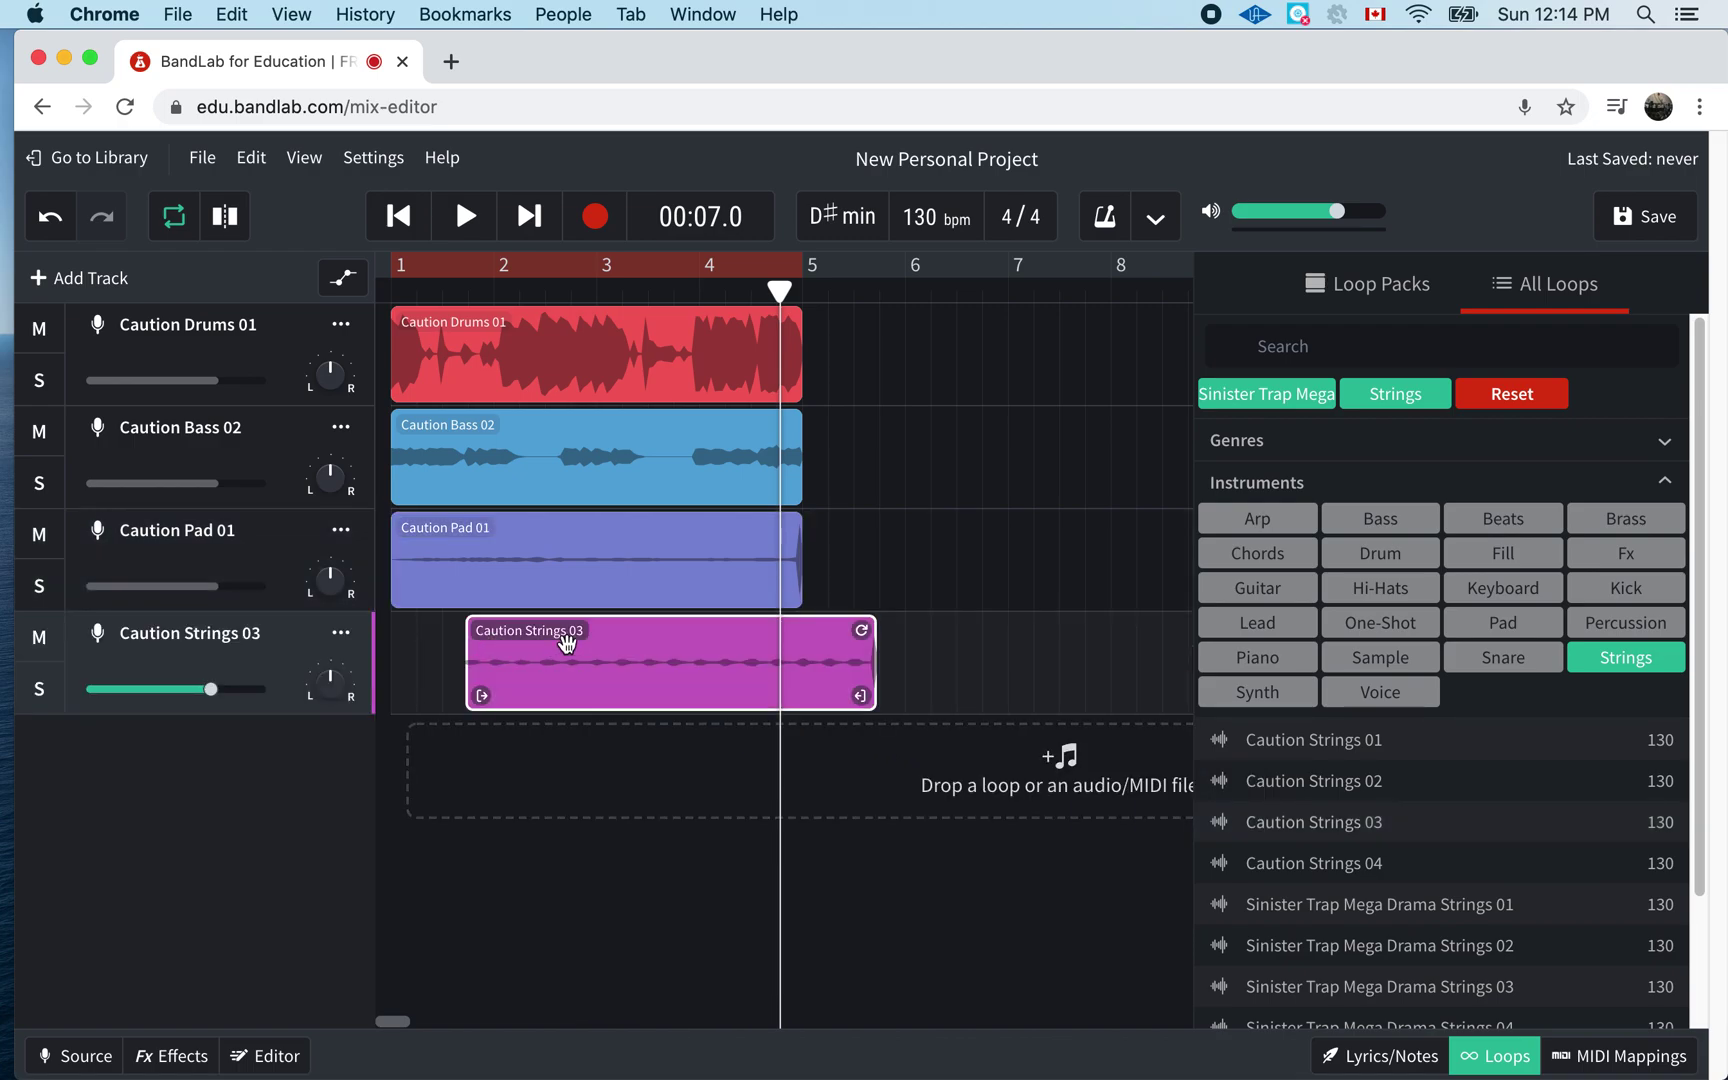
drag(618, 637, 554, 636)
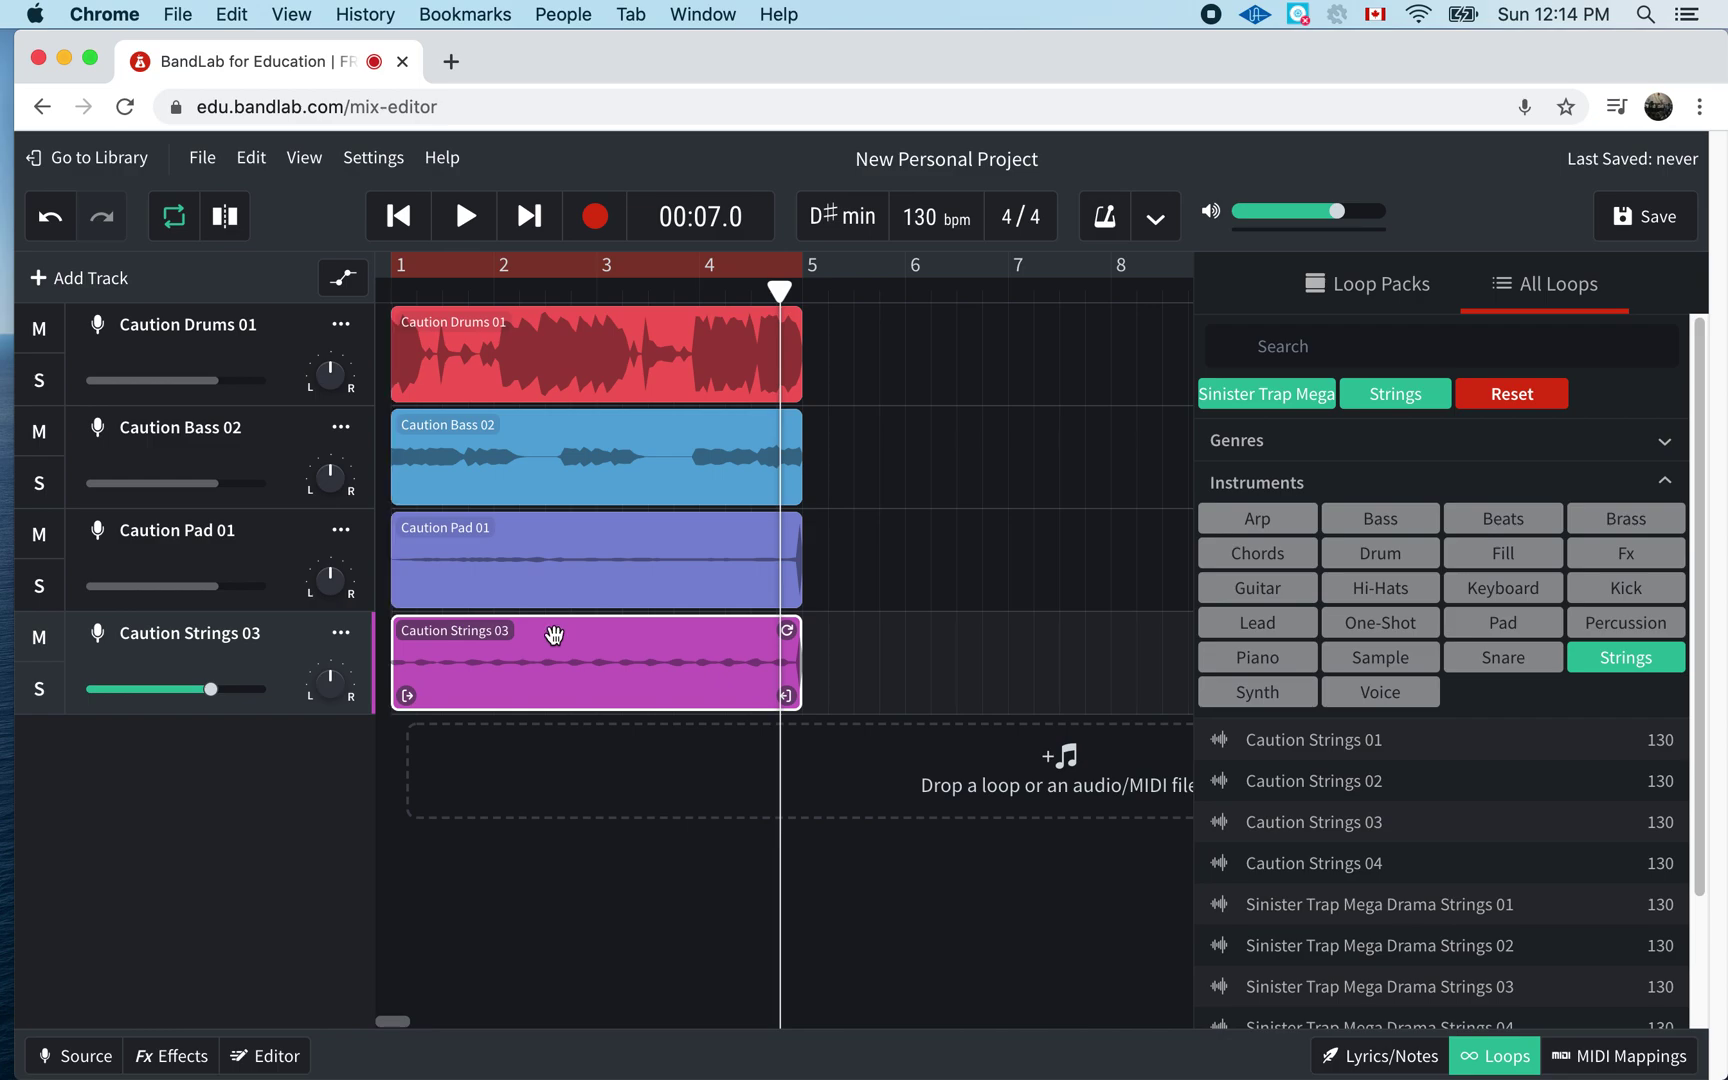
key(space)
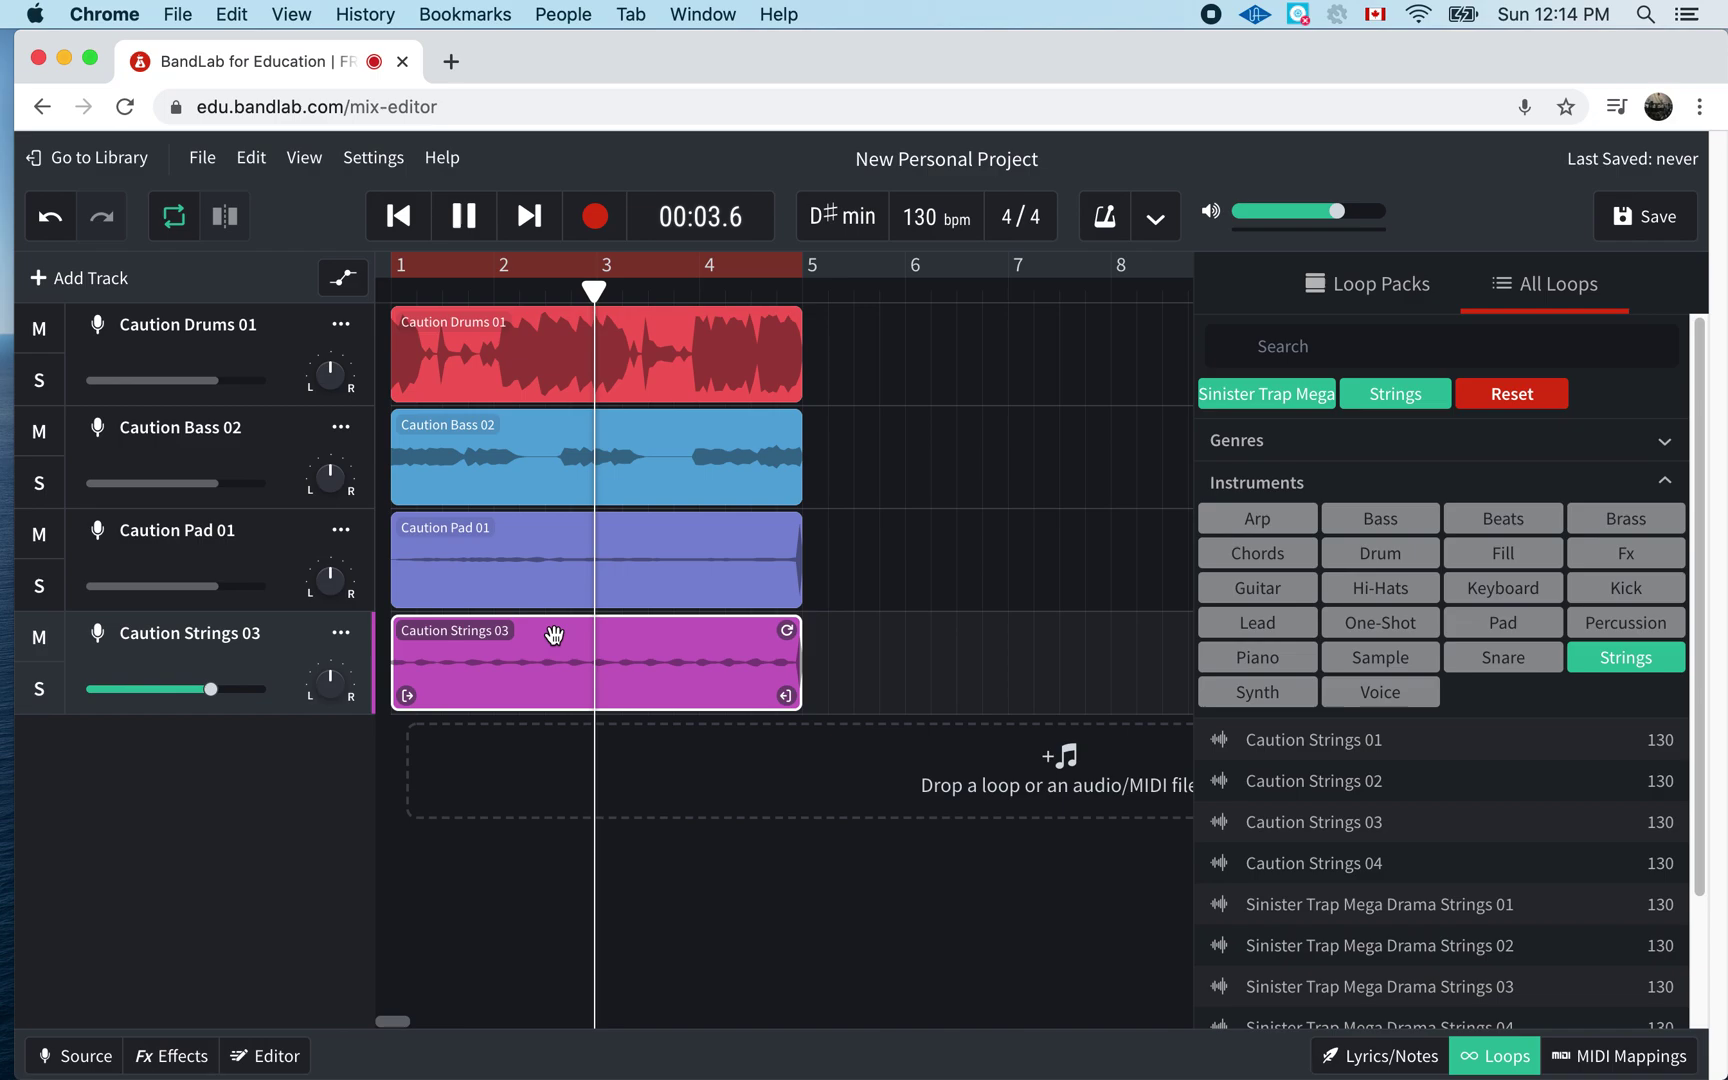
key(space)
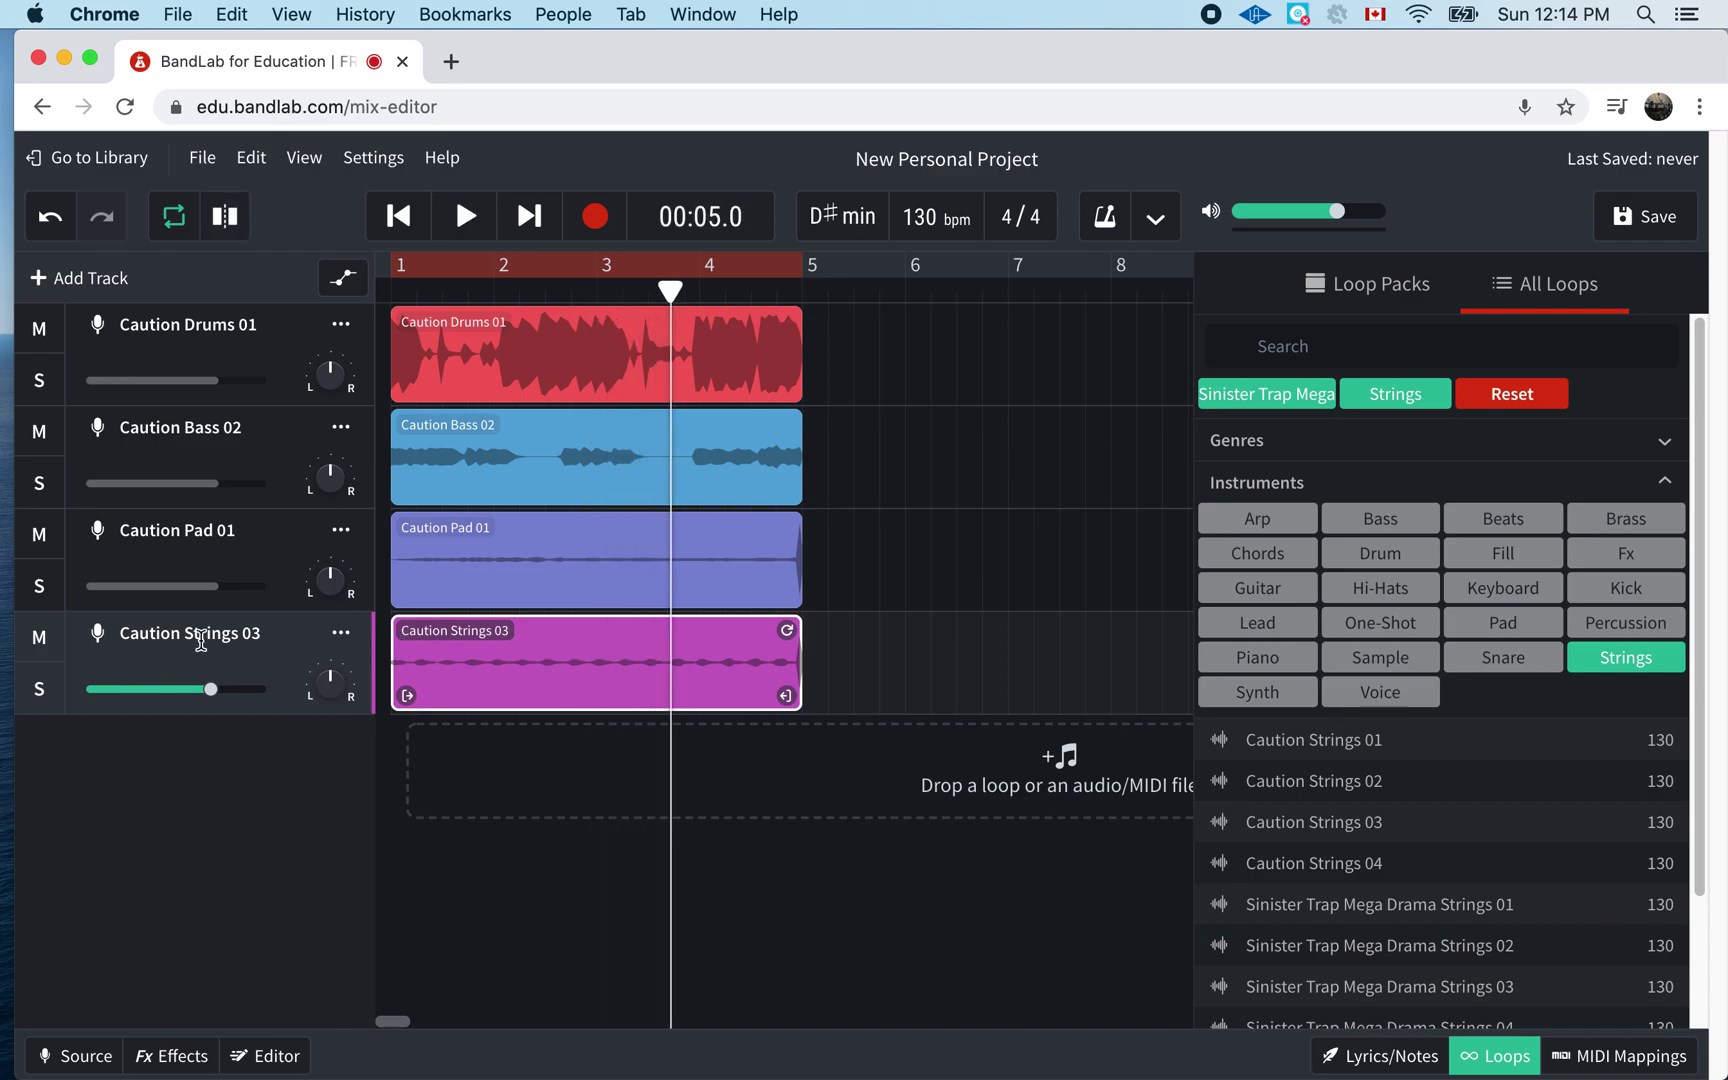
right_click(257, 640)
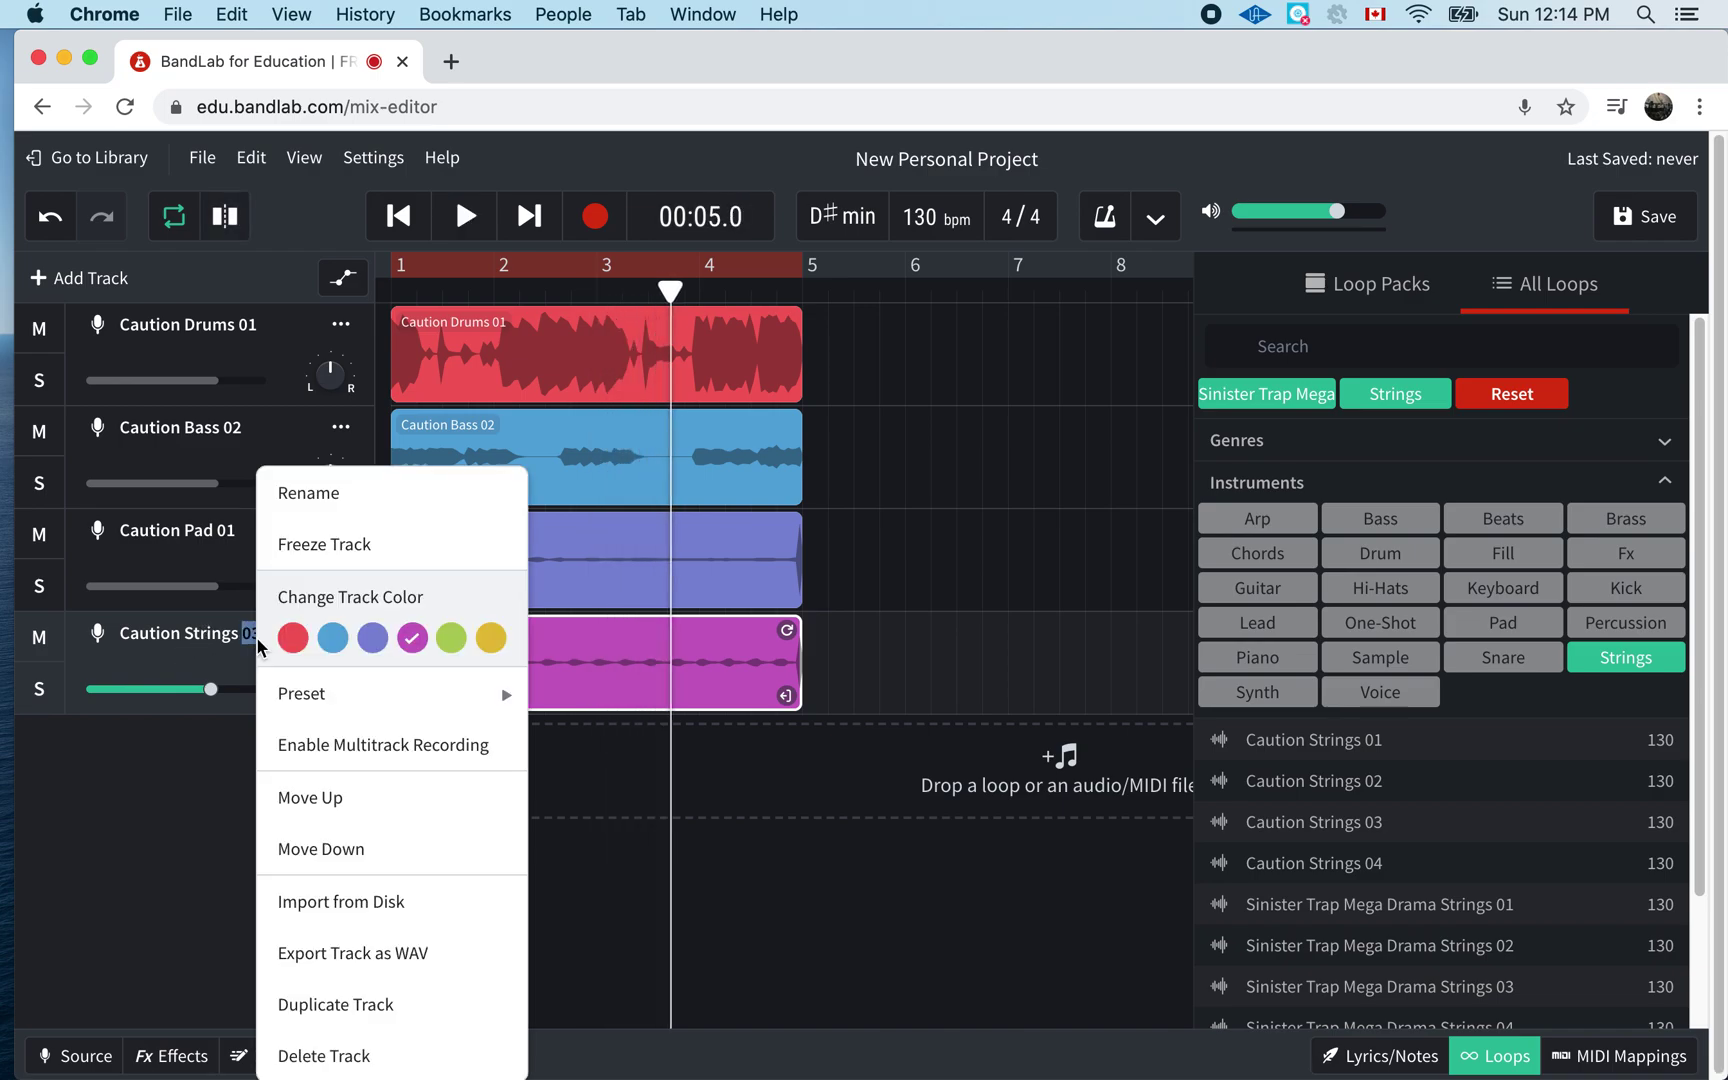
click(360, 1052)
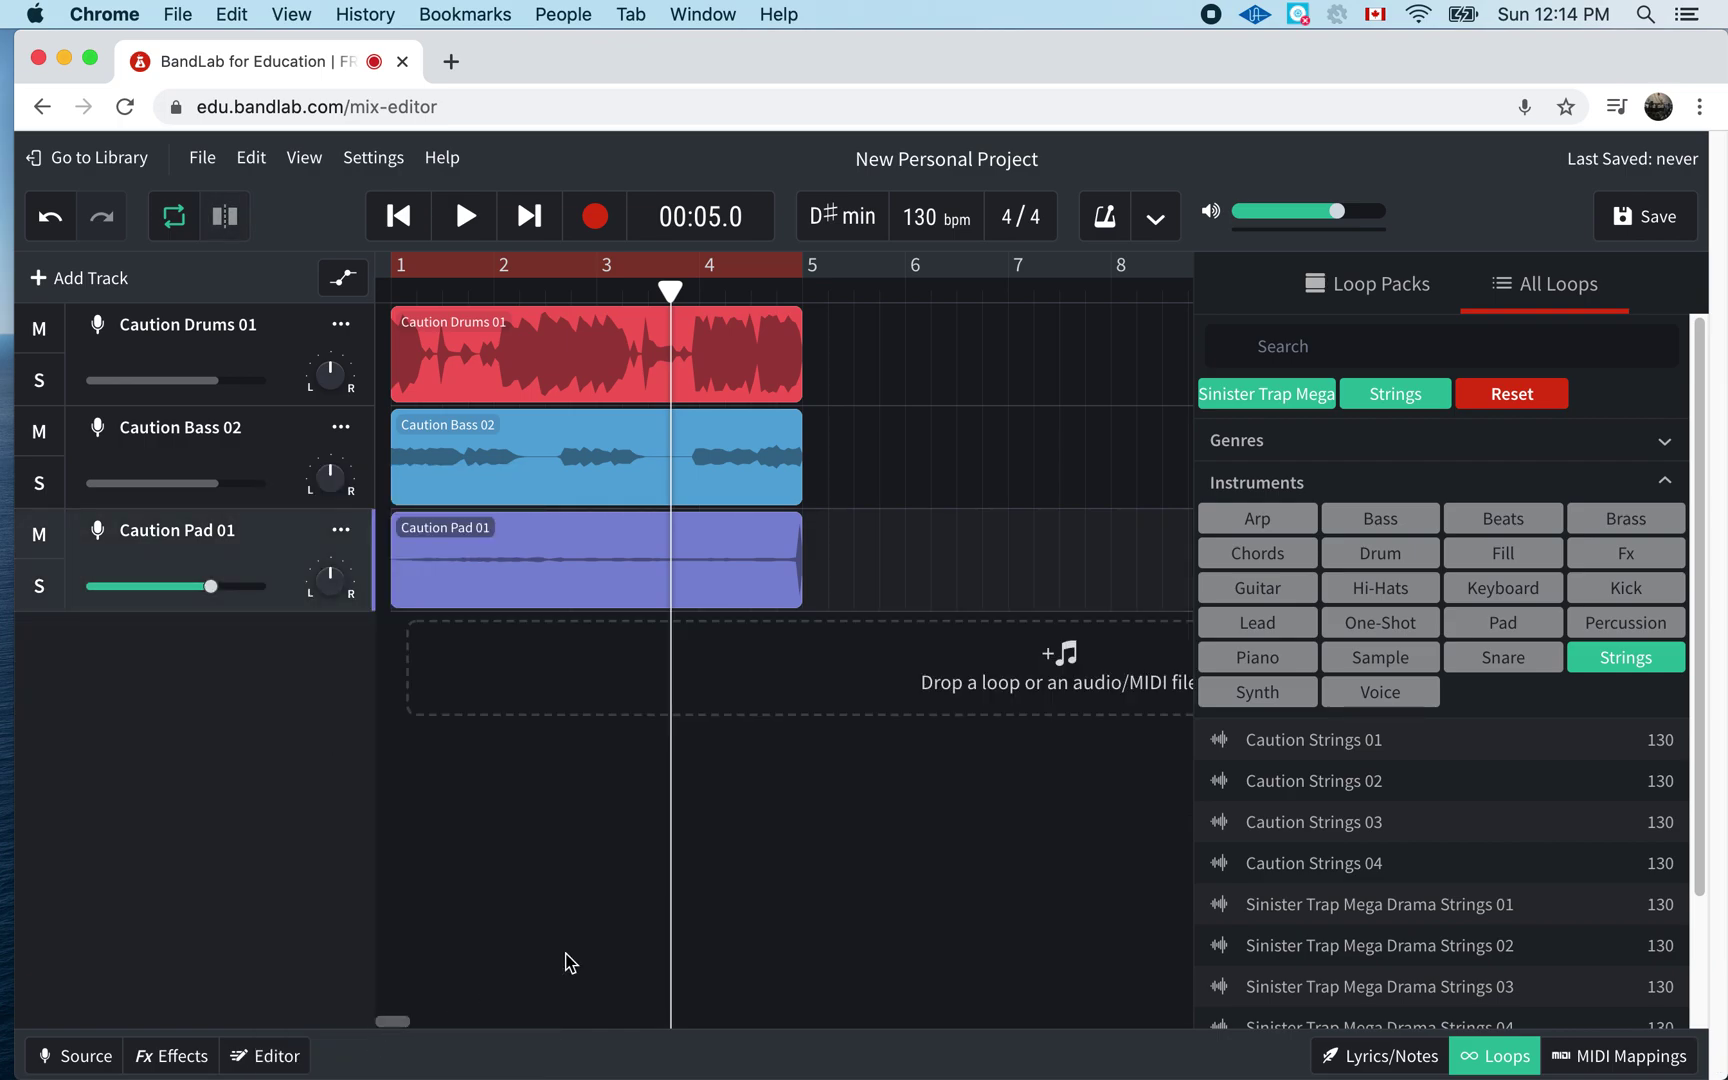
- Pick Caution Strings 01 over Strings 04, add it as a fourth track at bar 1, and play to check
click(1318, 869)
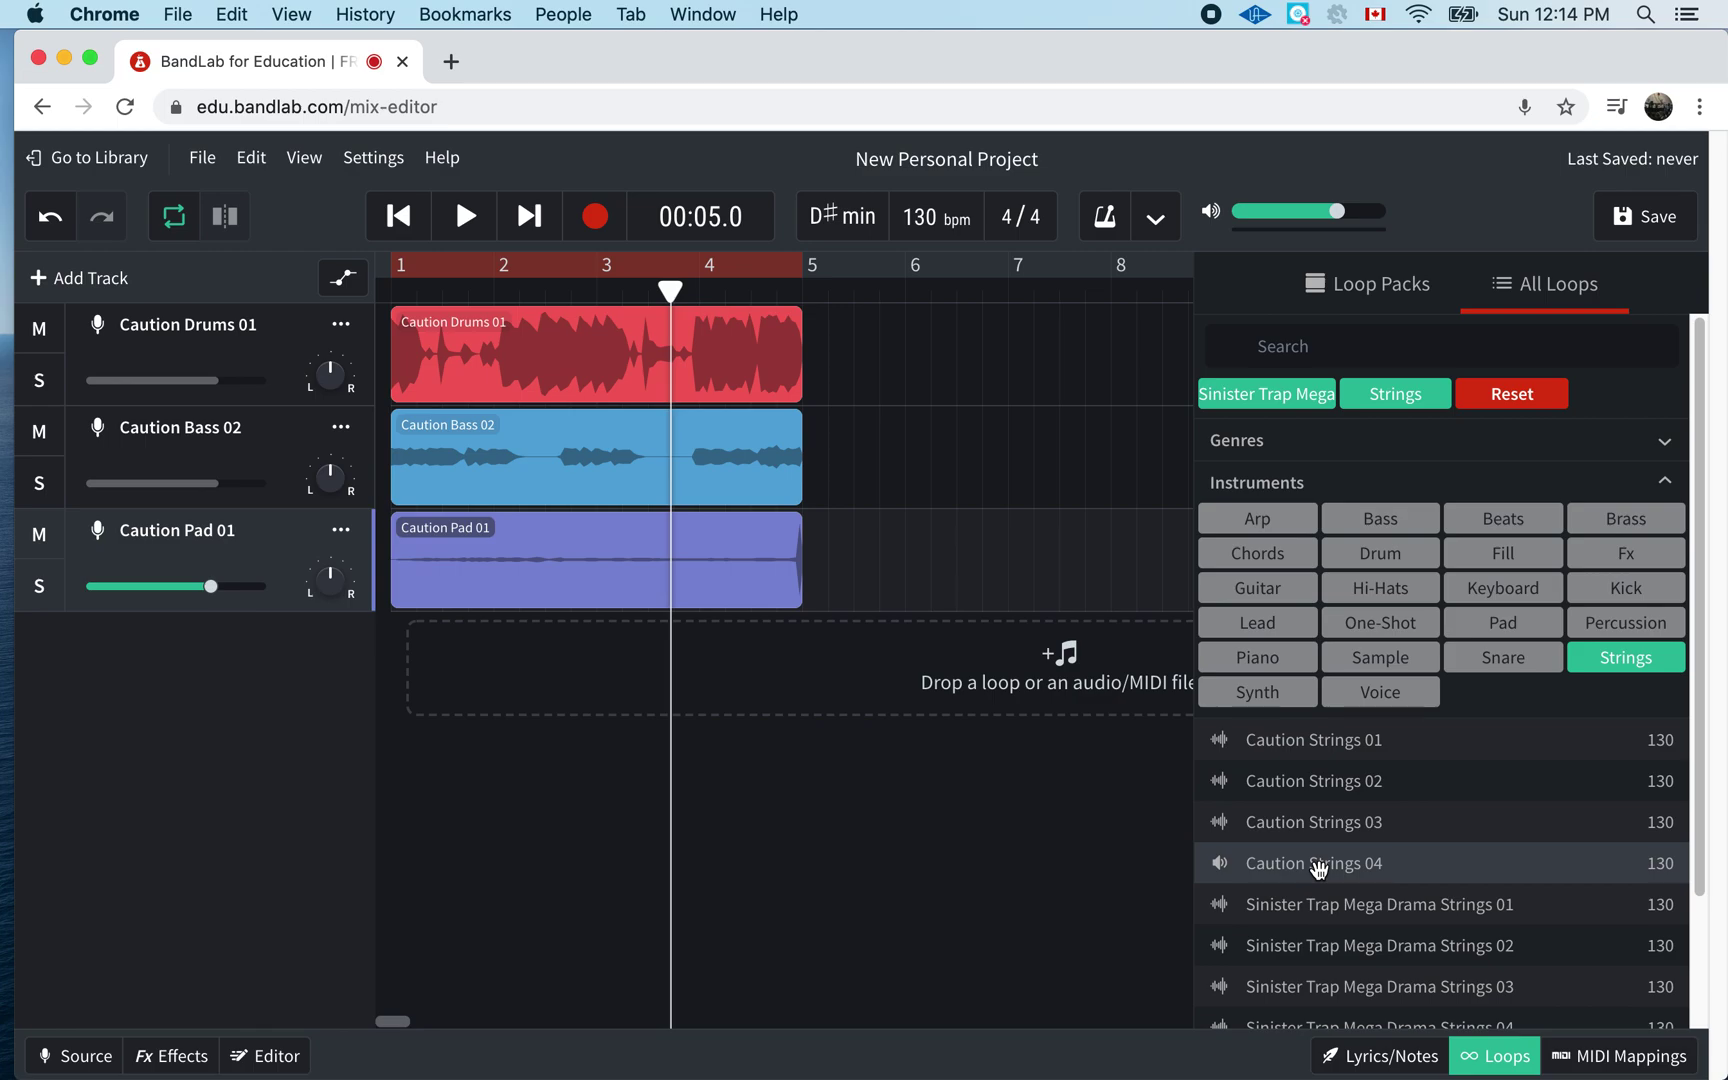
click(1324, 744)
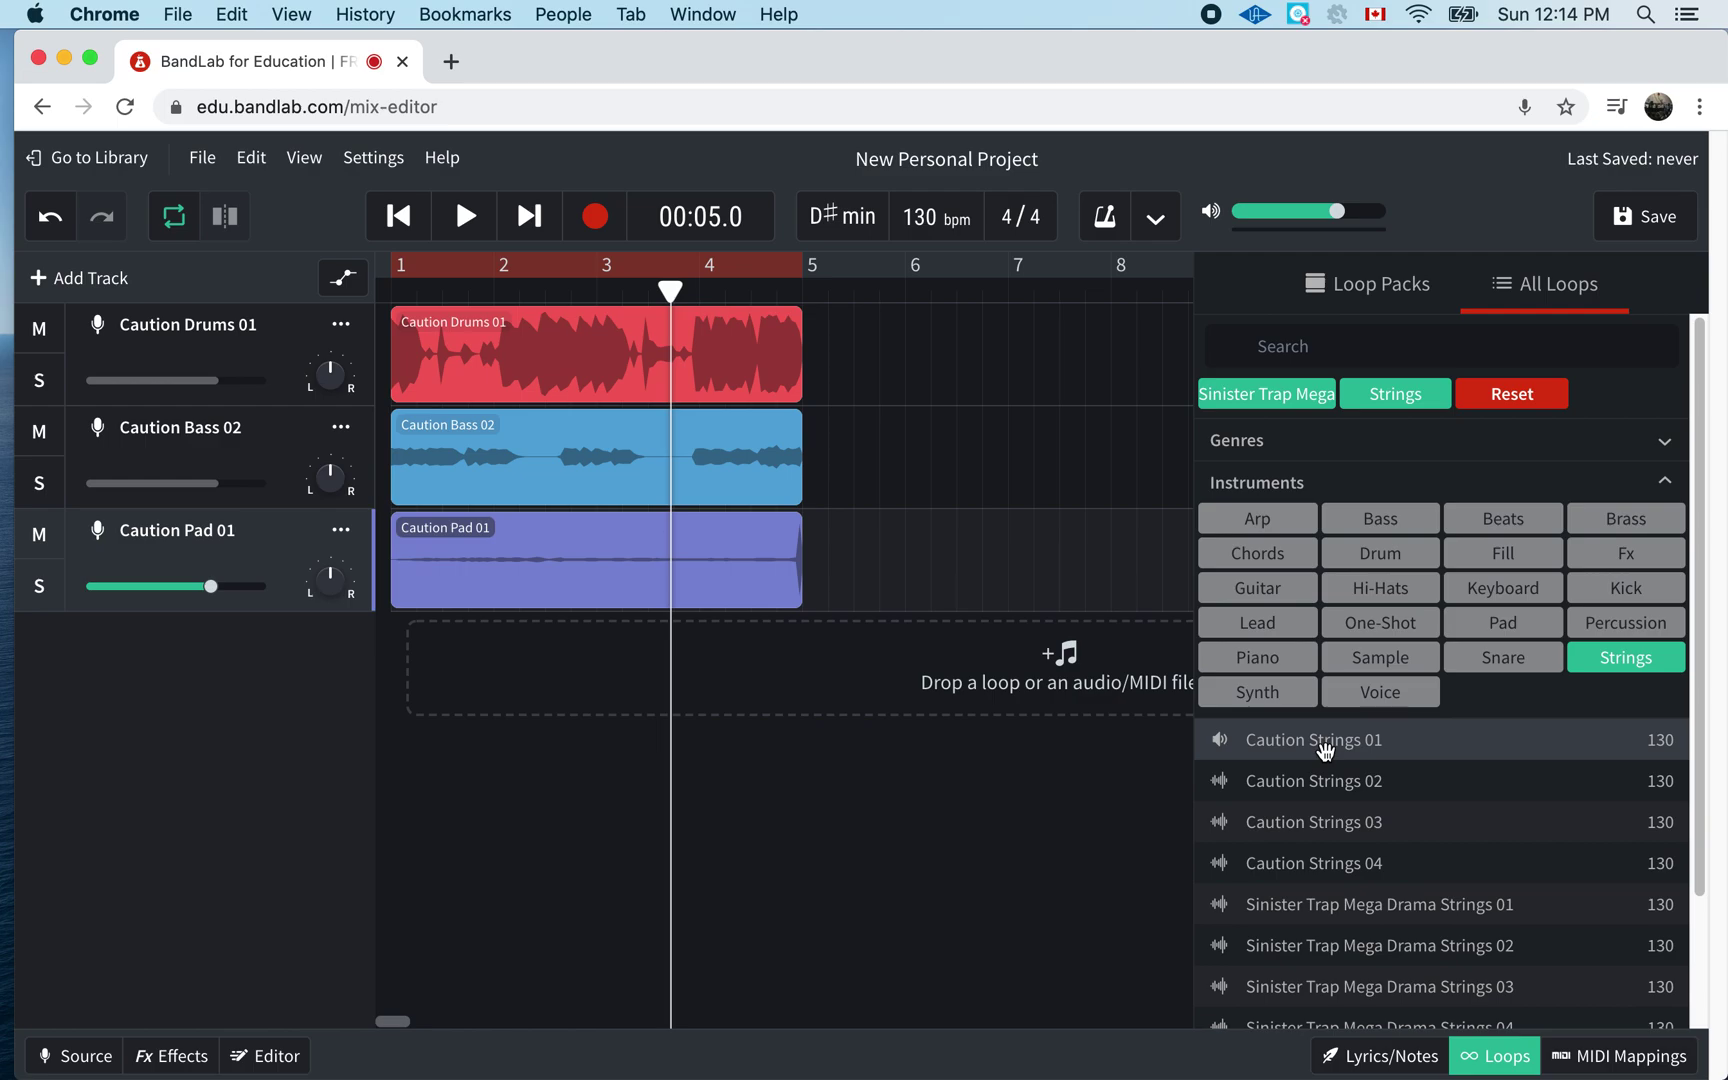
drag(1314, 745, 488, 650)
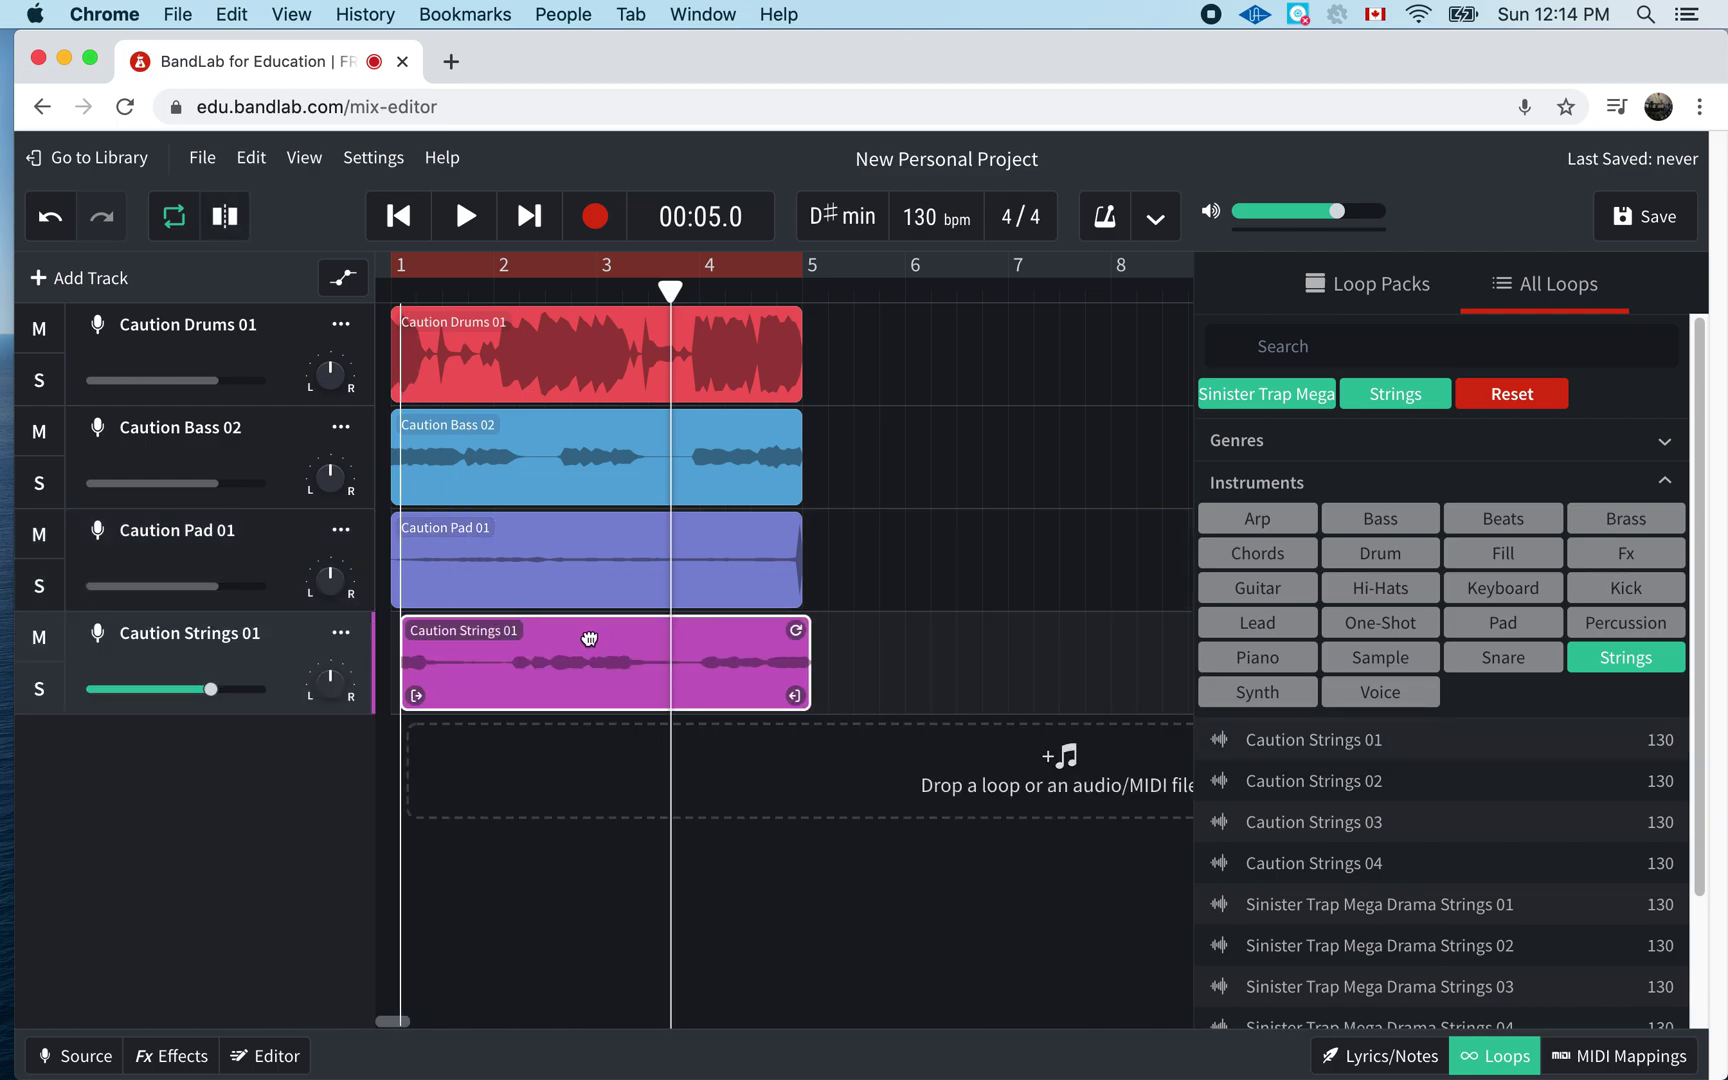
drag(589, 638, 580, 637)
key(space)
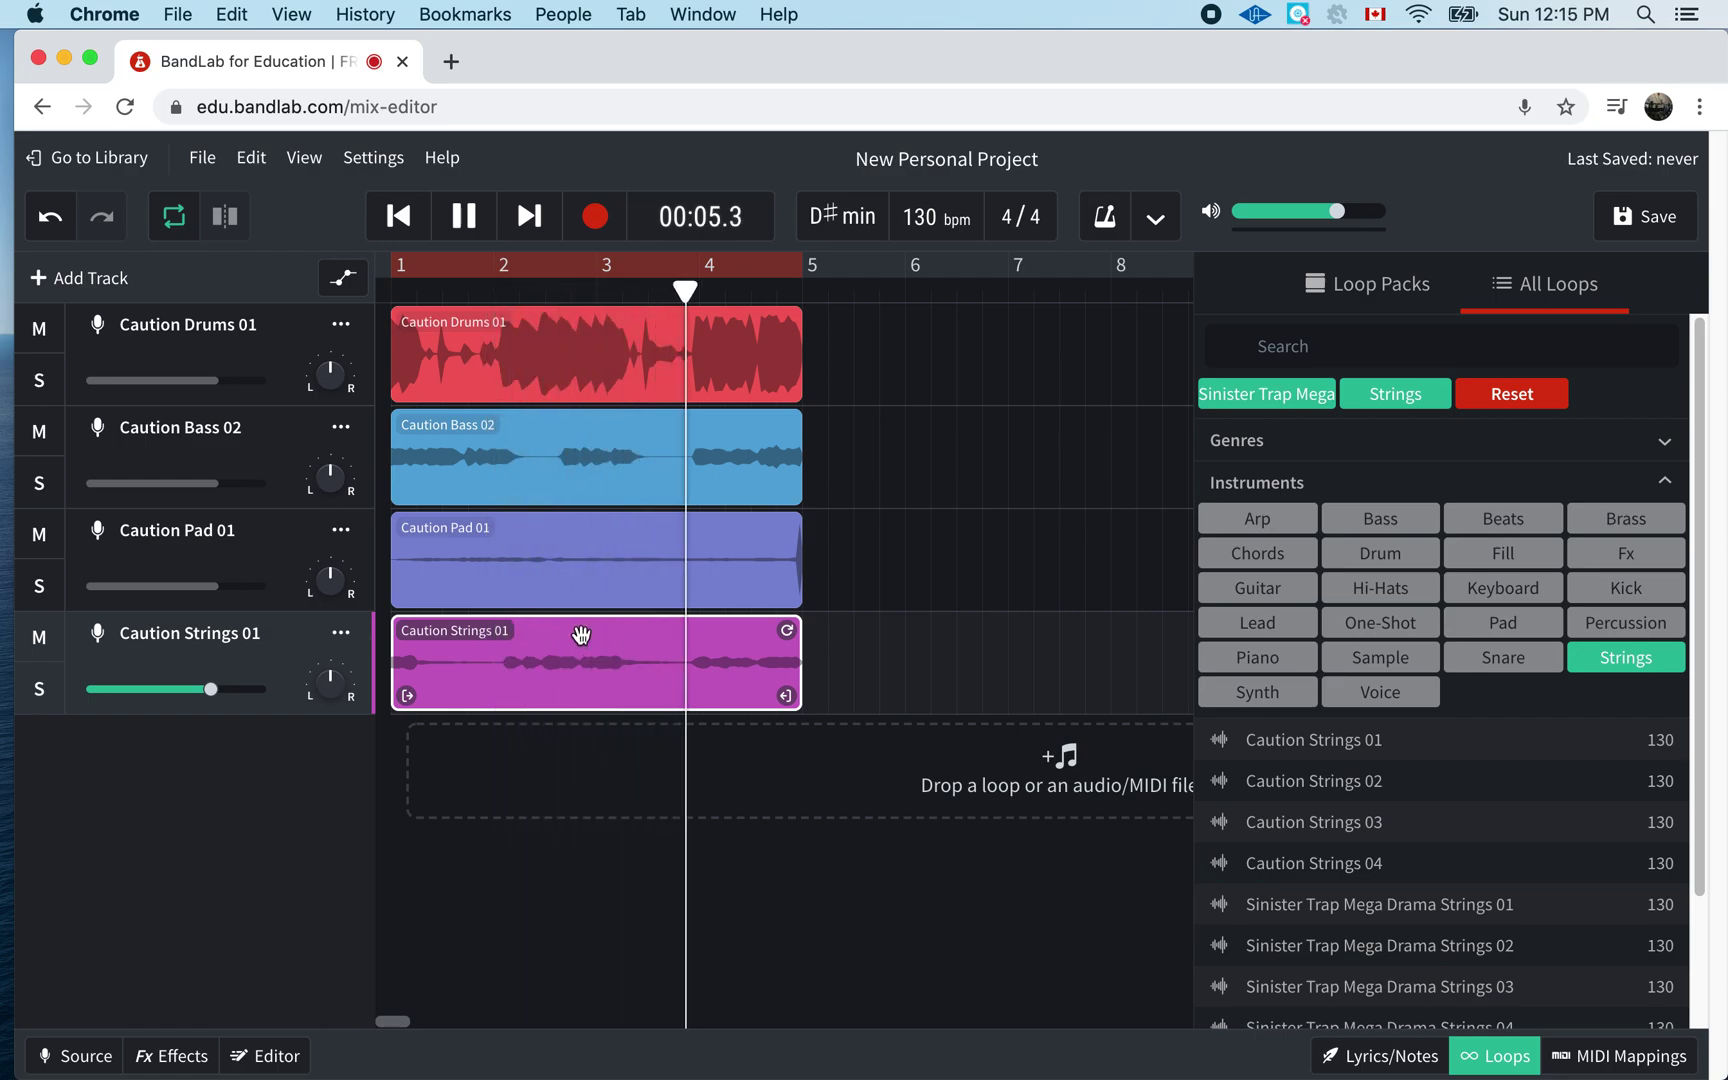
key(space)
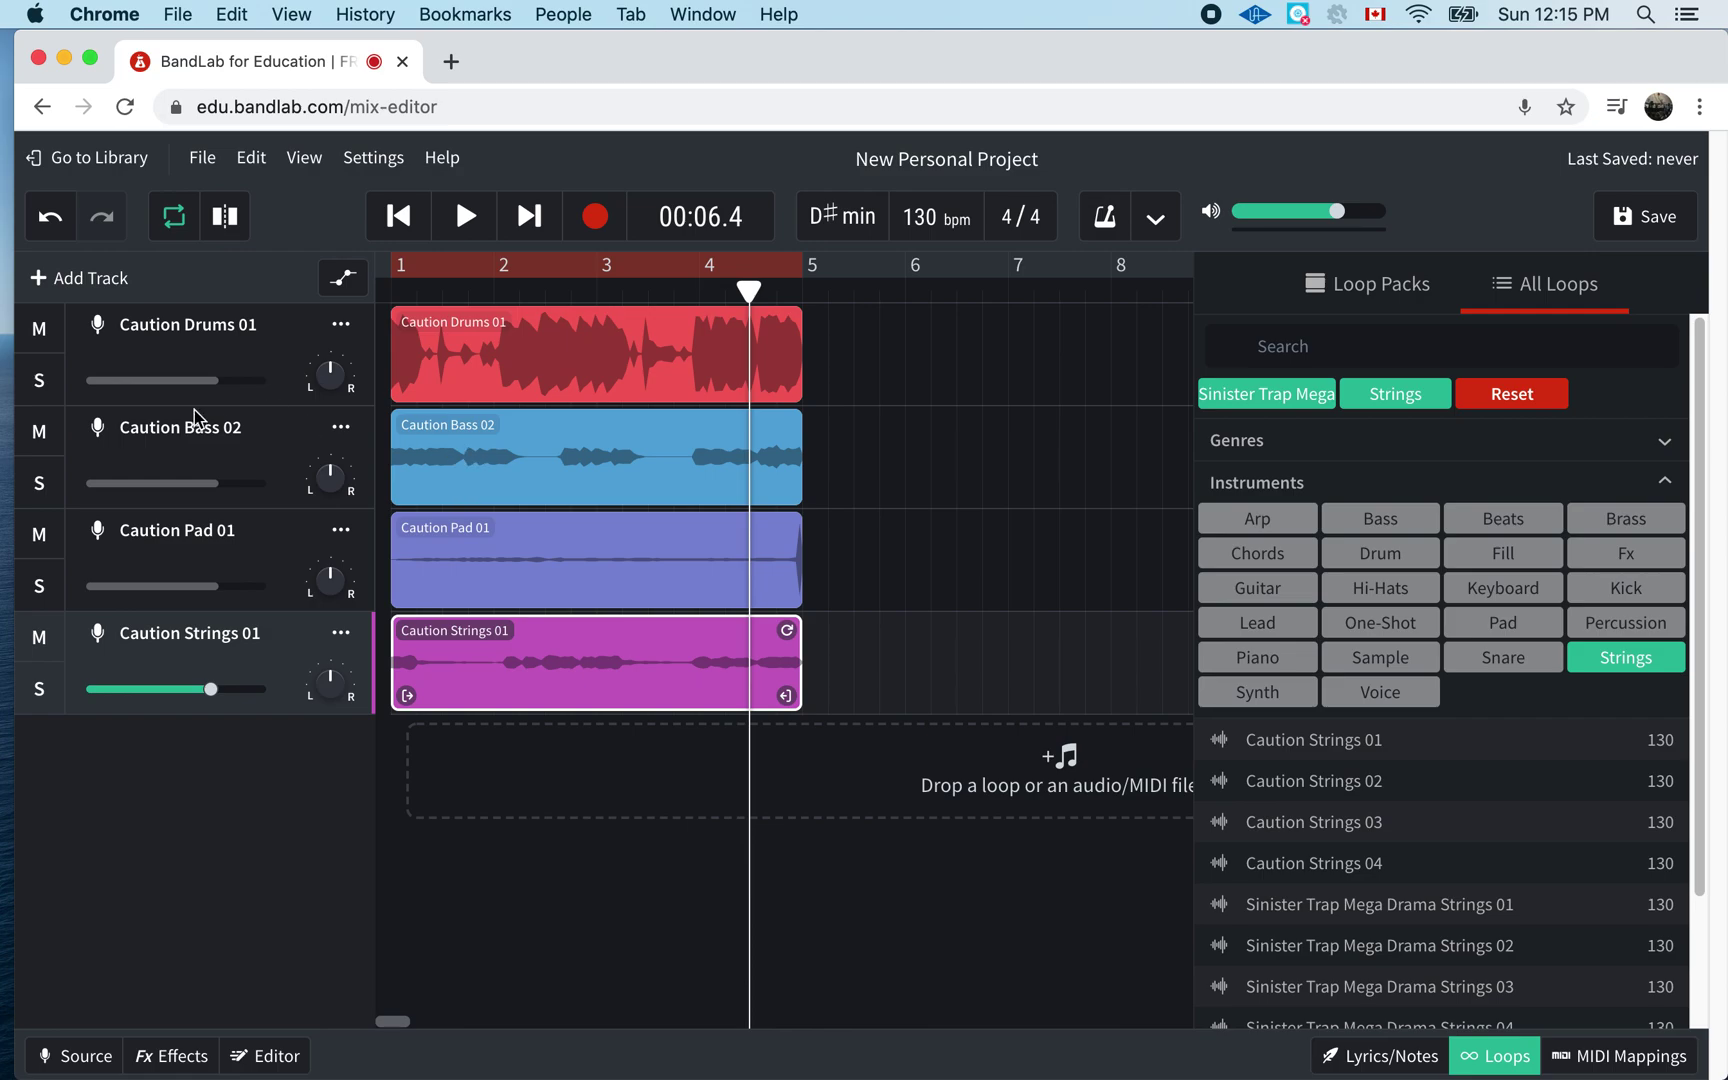
- Mute the Caution Bass 02 track and replay the four-track mix from the start
click(40, 433)
key(Return)
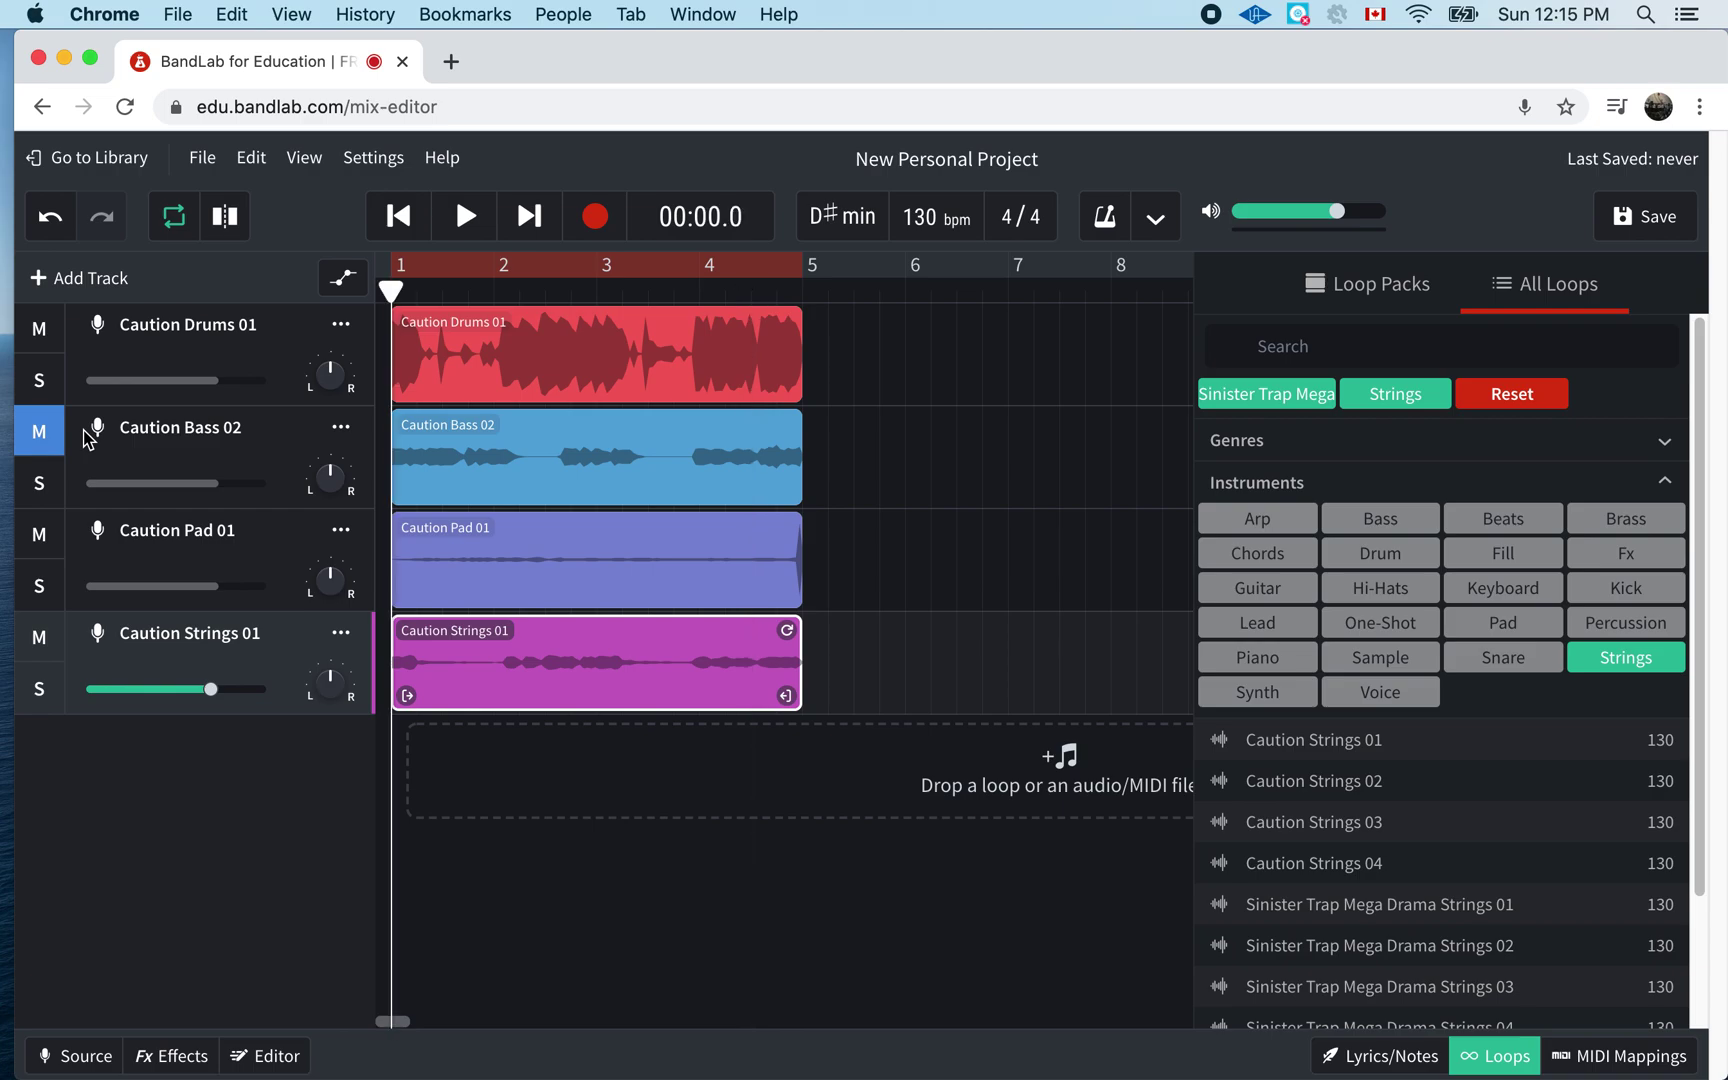
key(space)
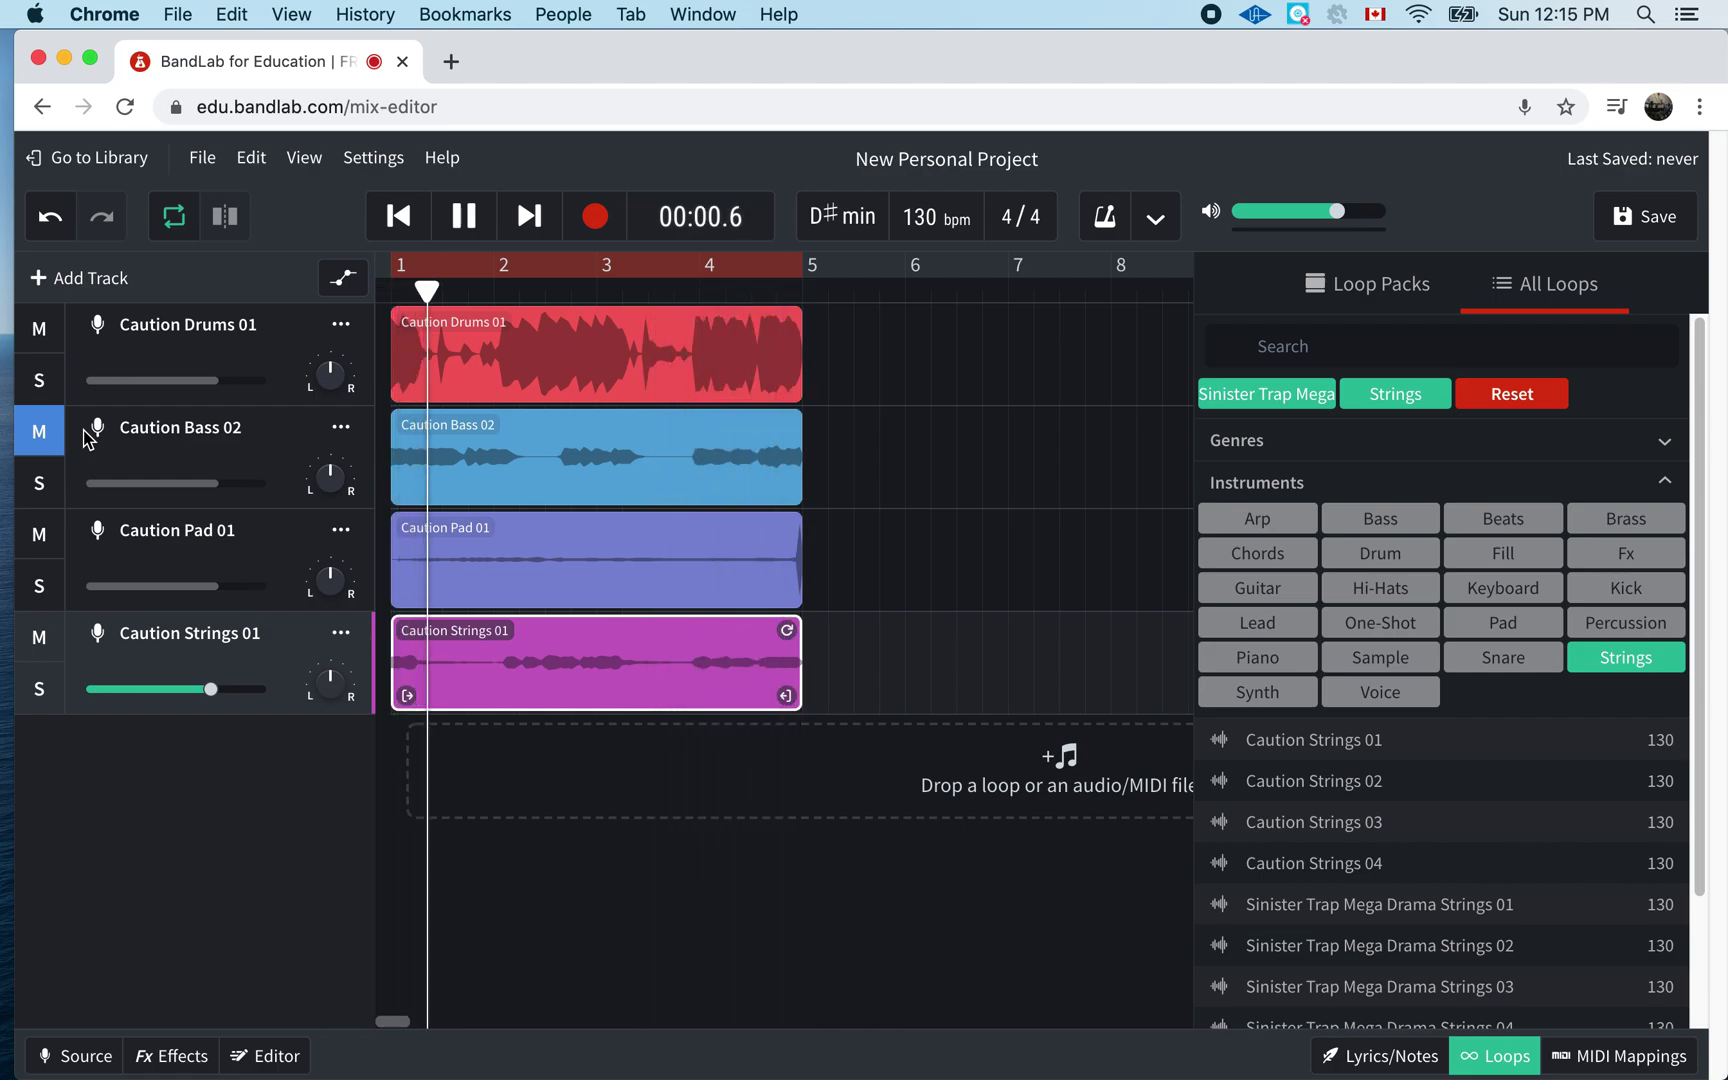
key(space)
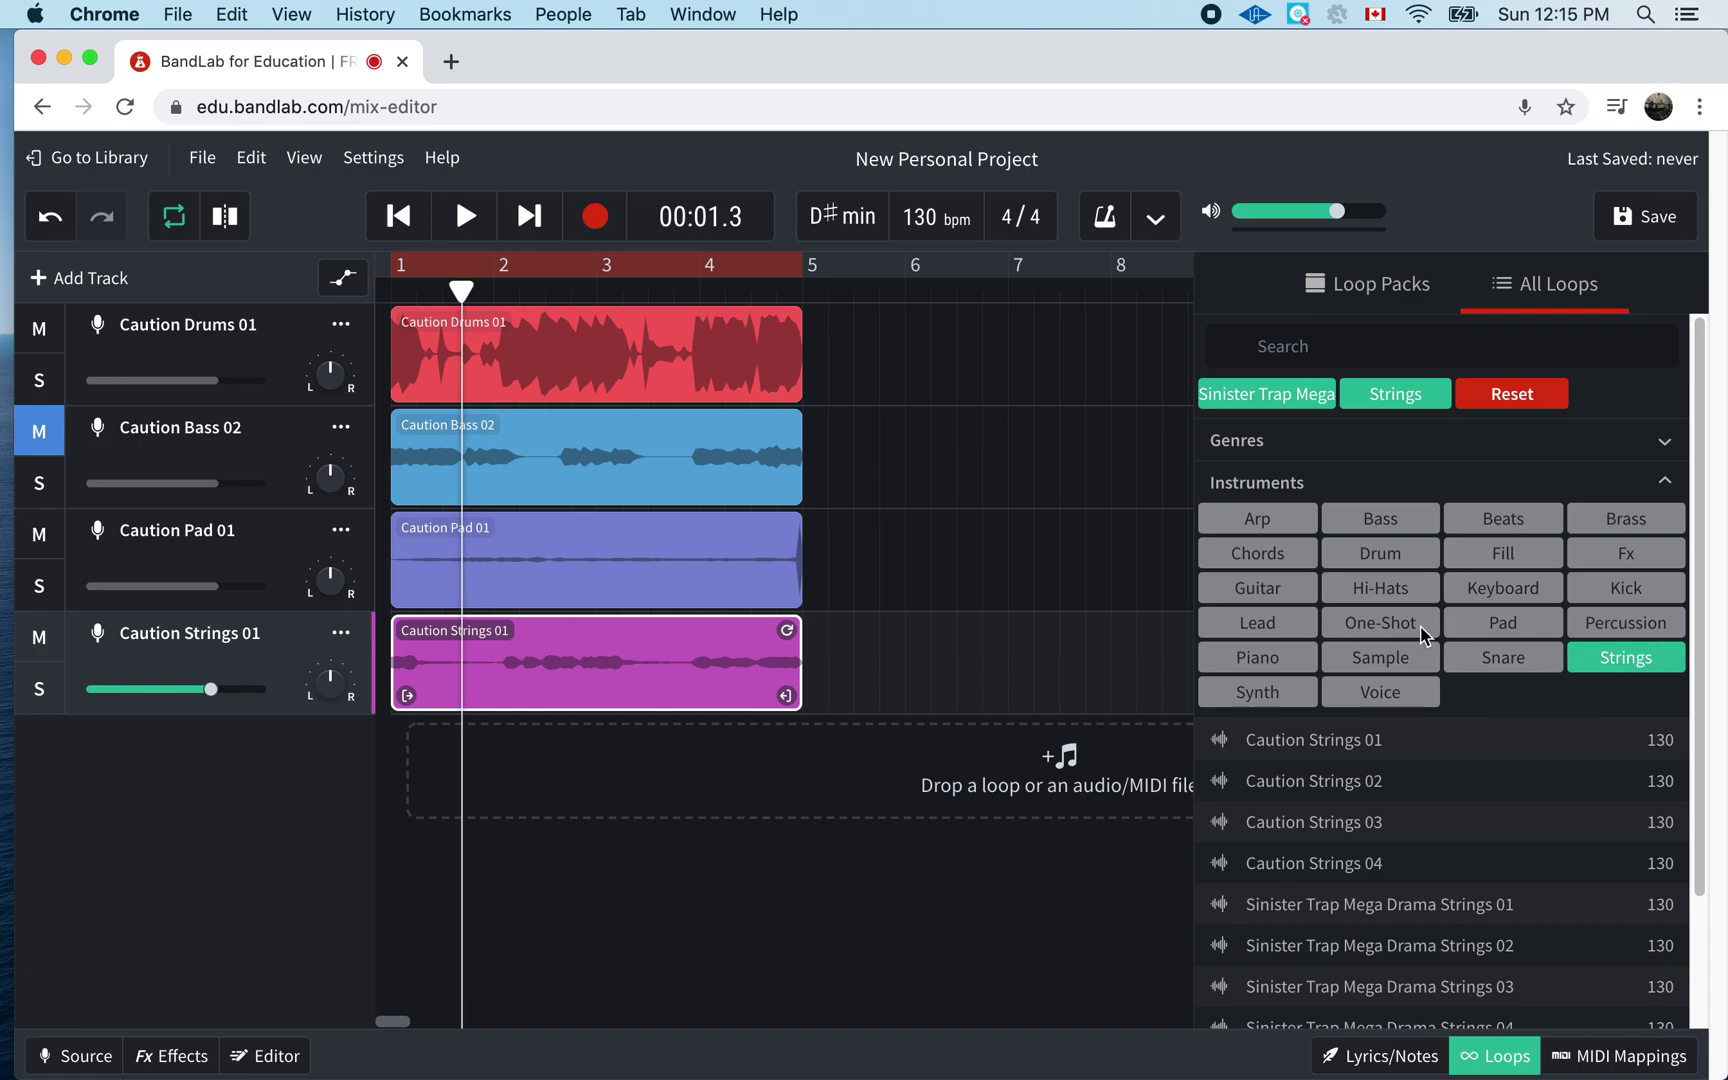
- Switch the loop filter from Strings to Synth and preview Caution Synth 01
click(1603, 668)
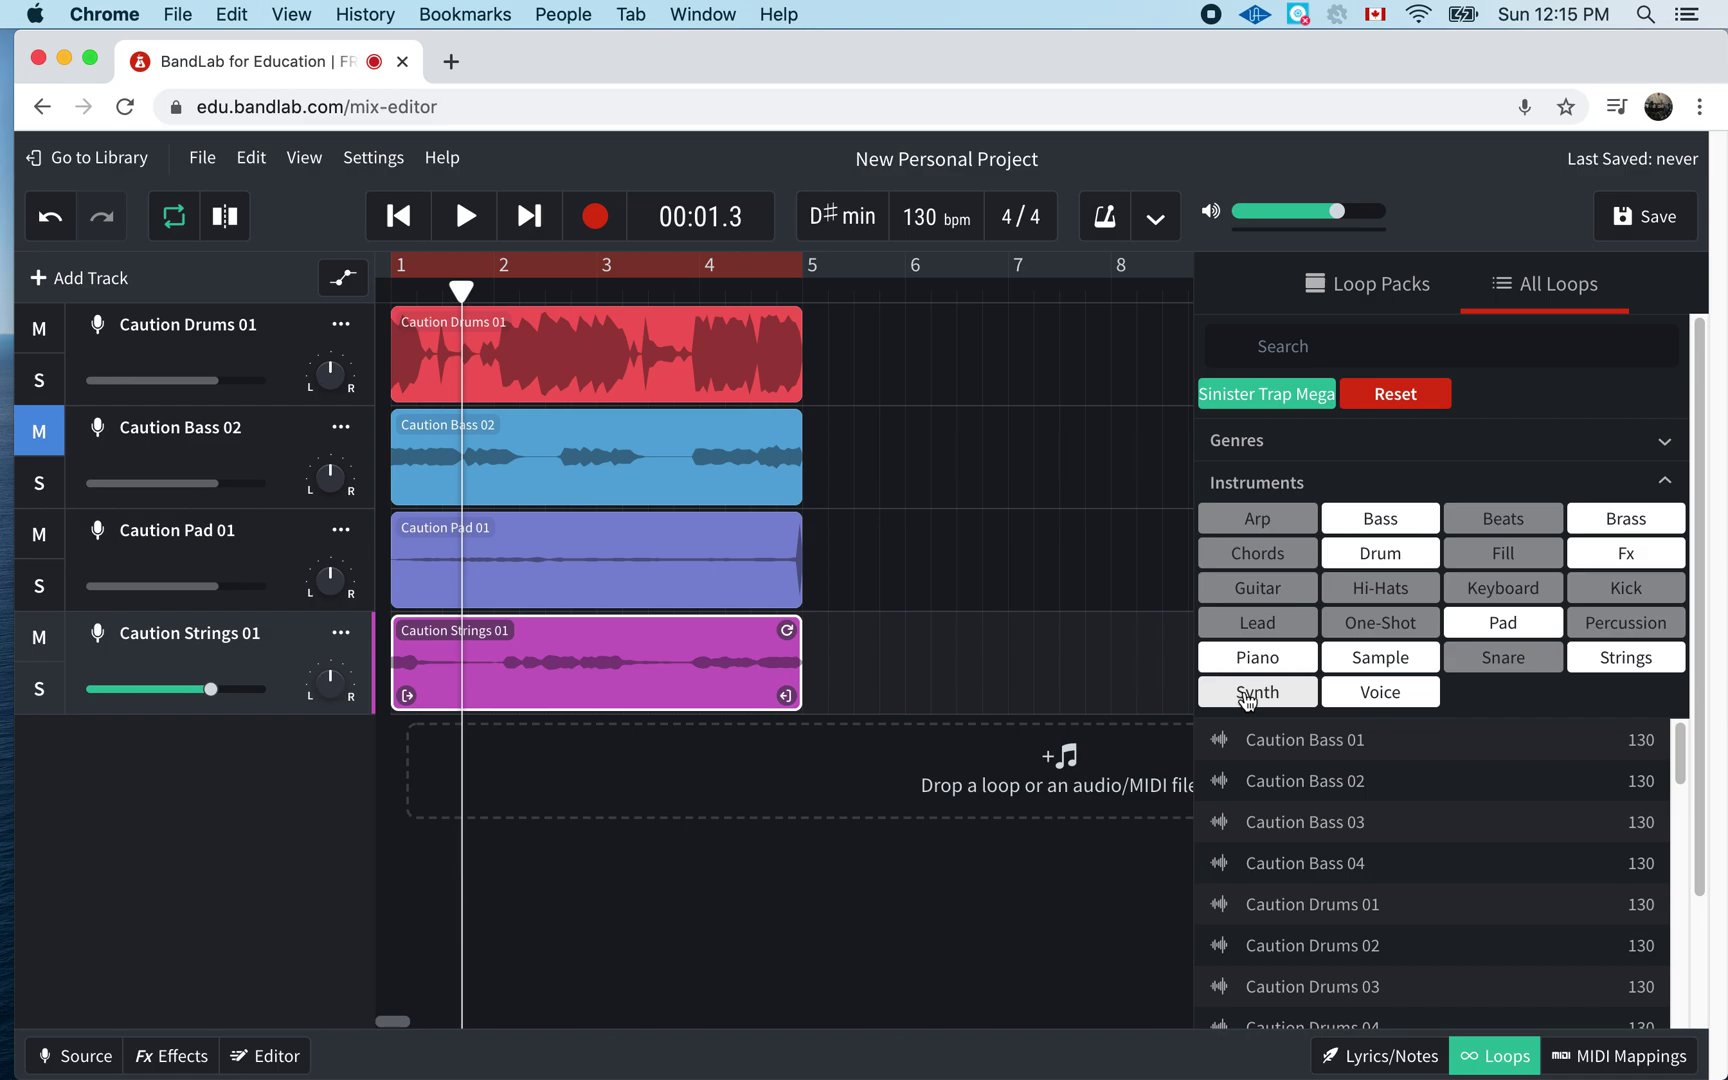
click(1250, 700)
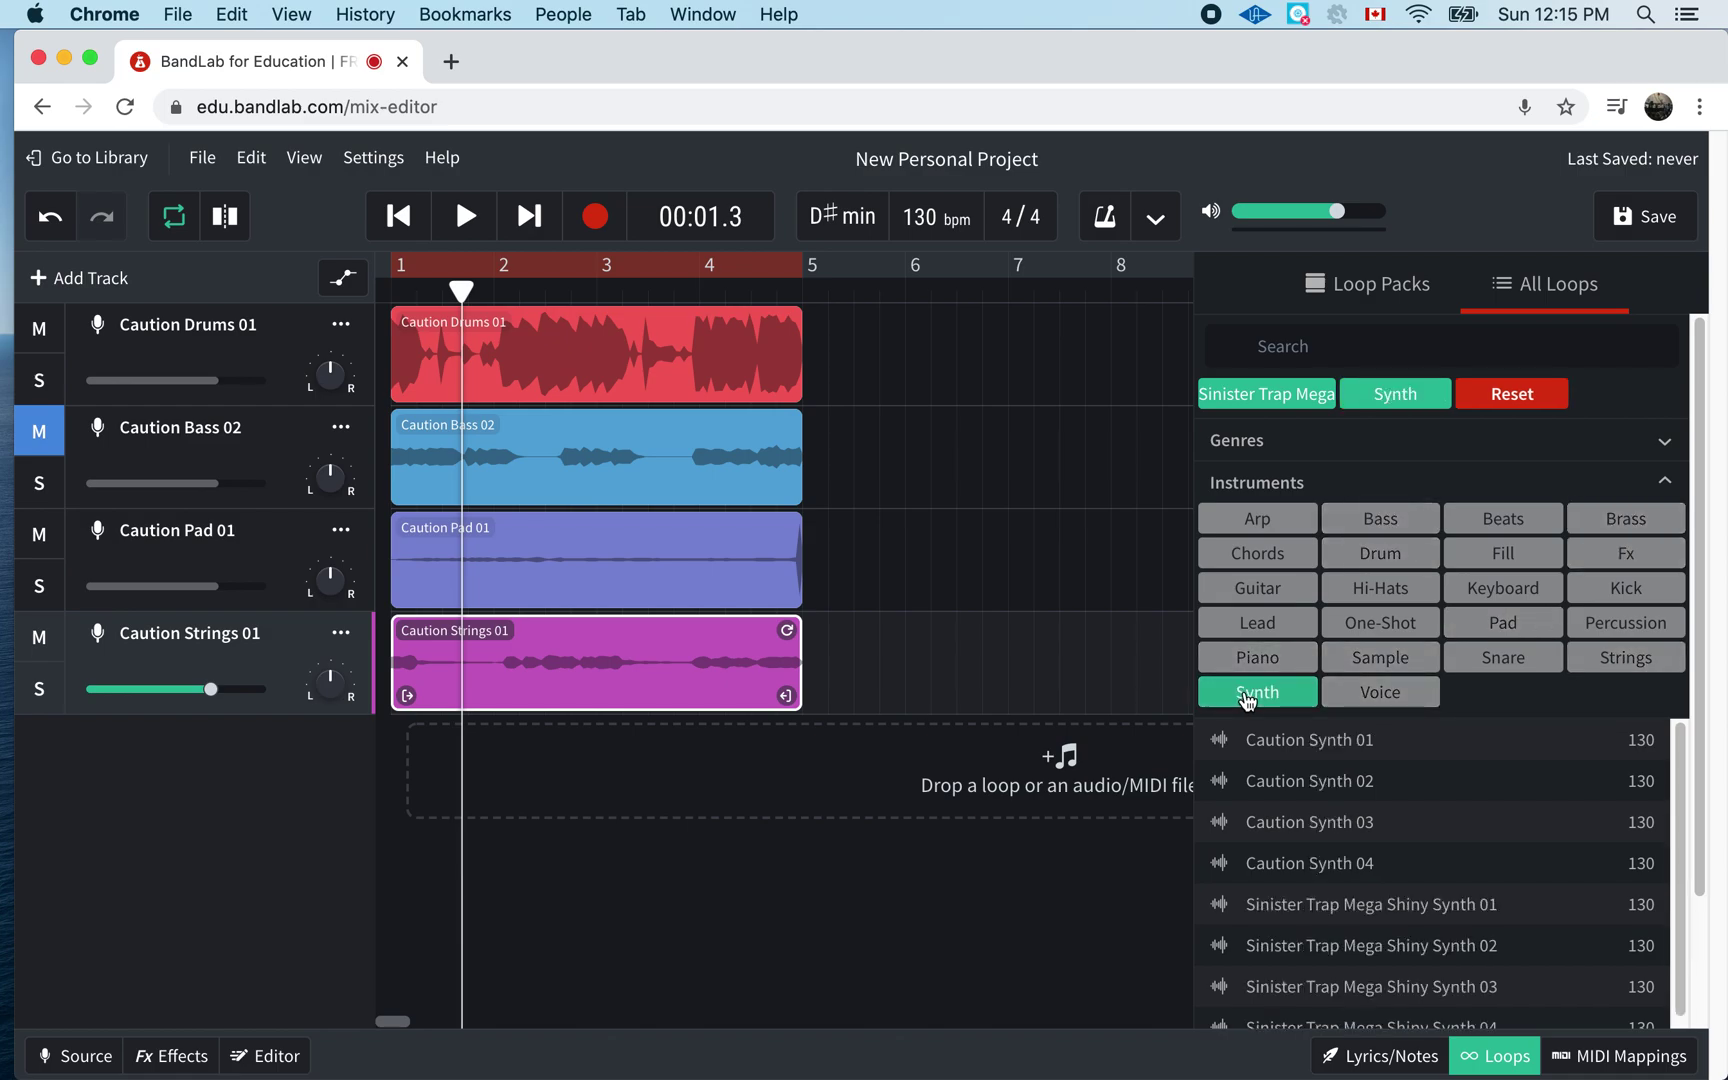
click(1289, 750)
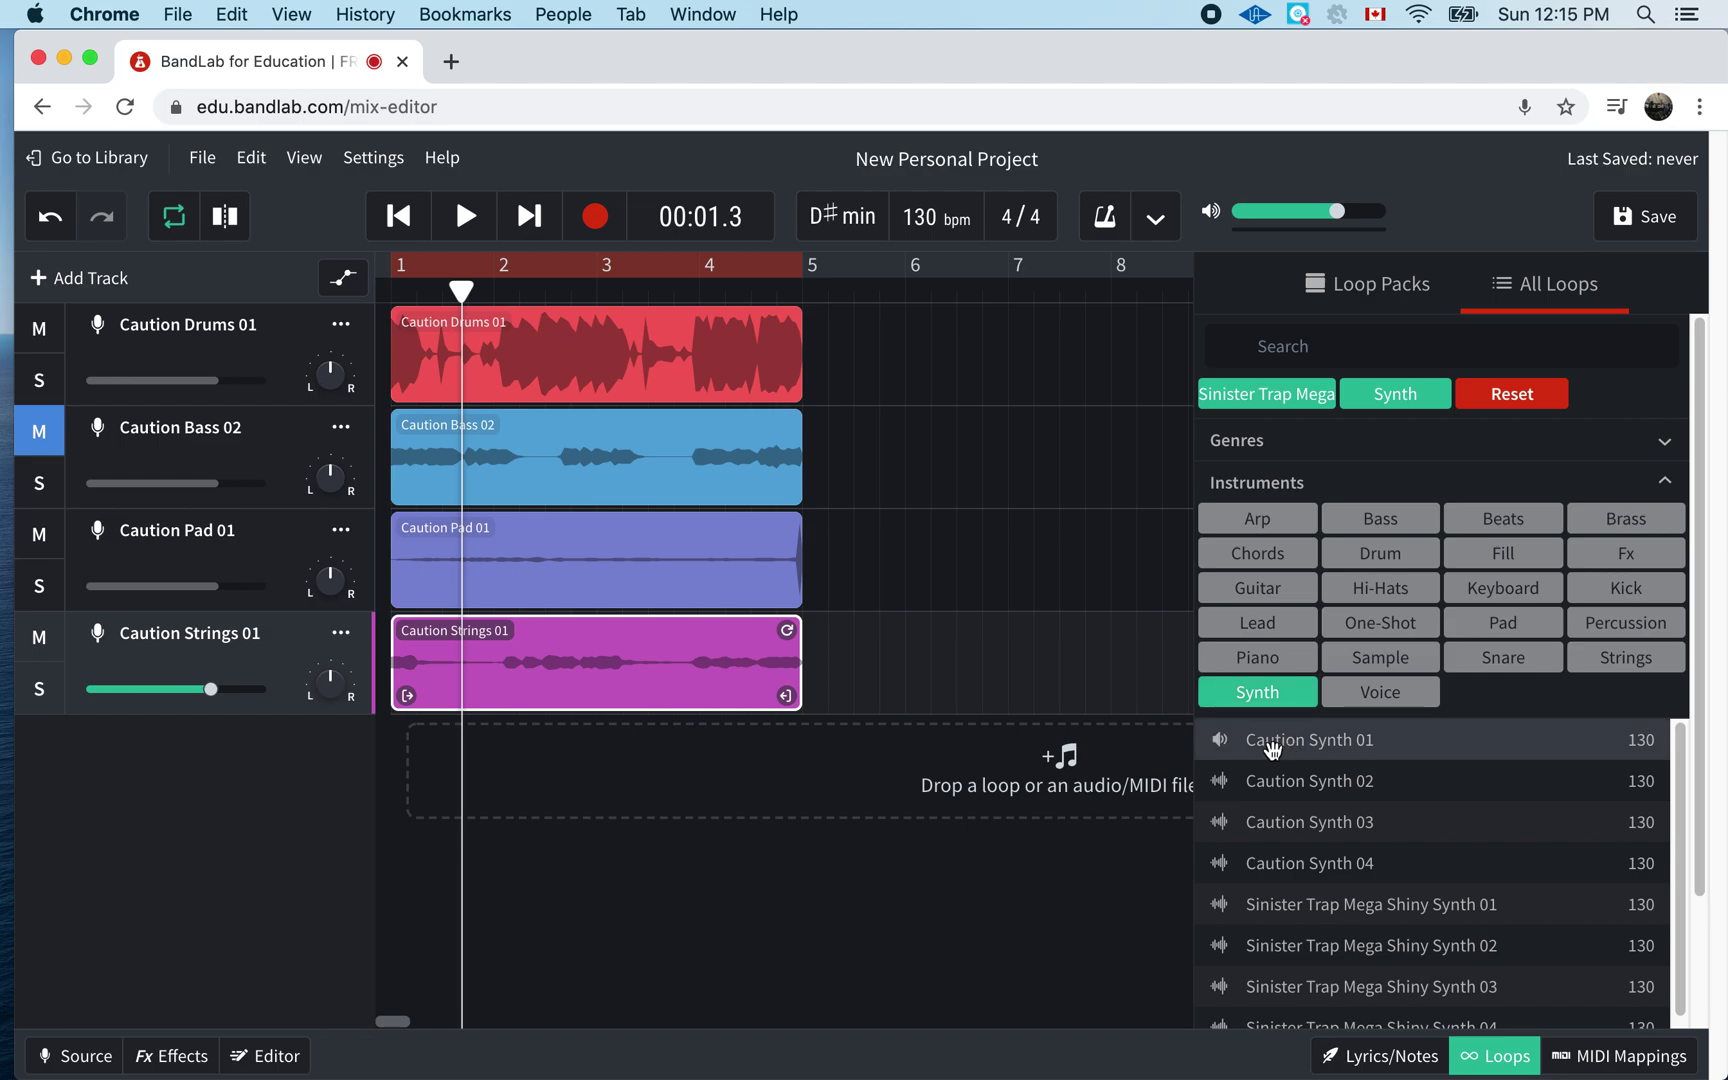
click(1222, 742)
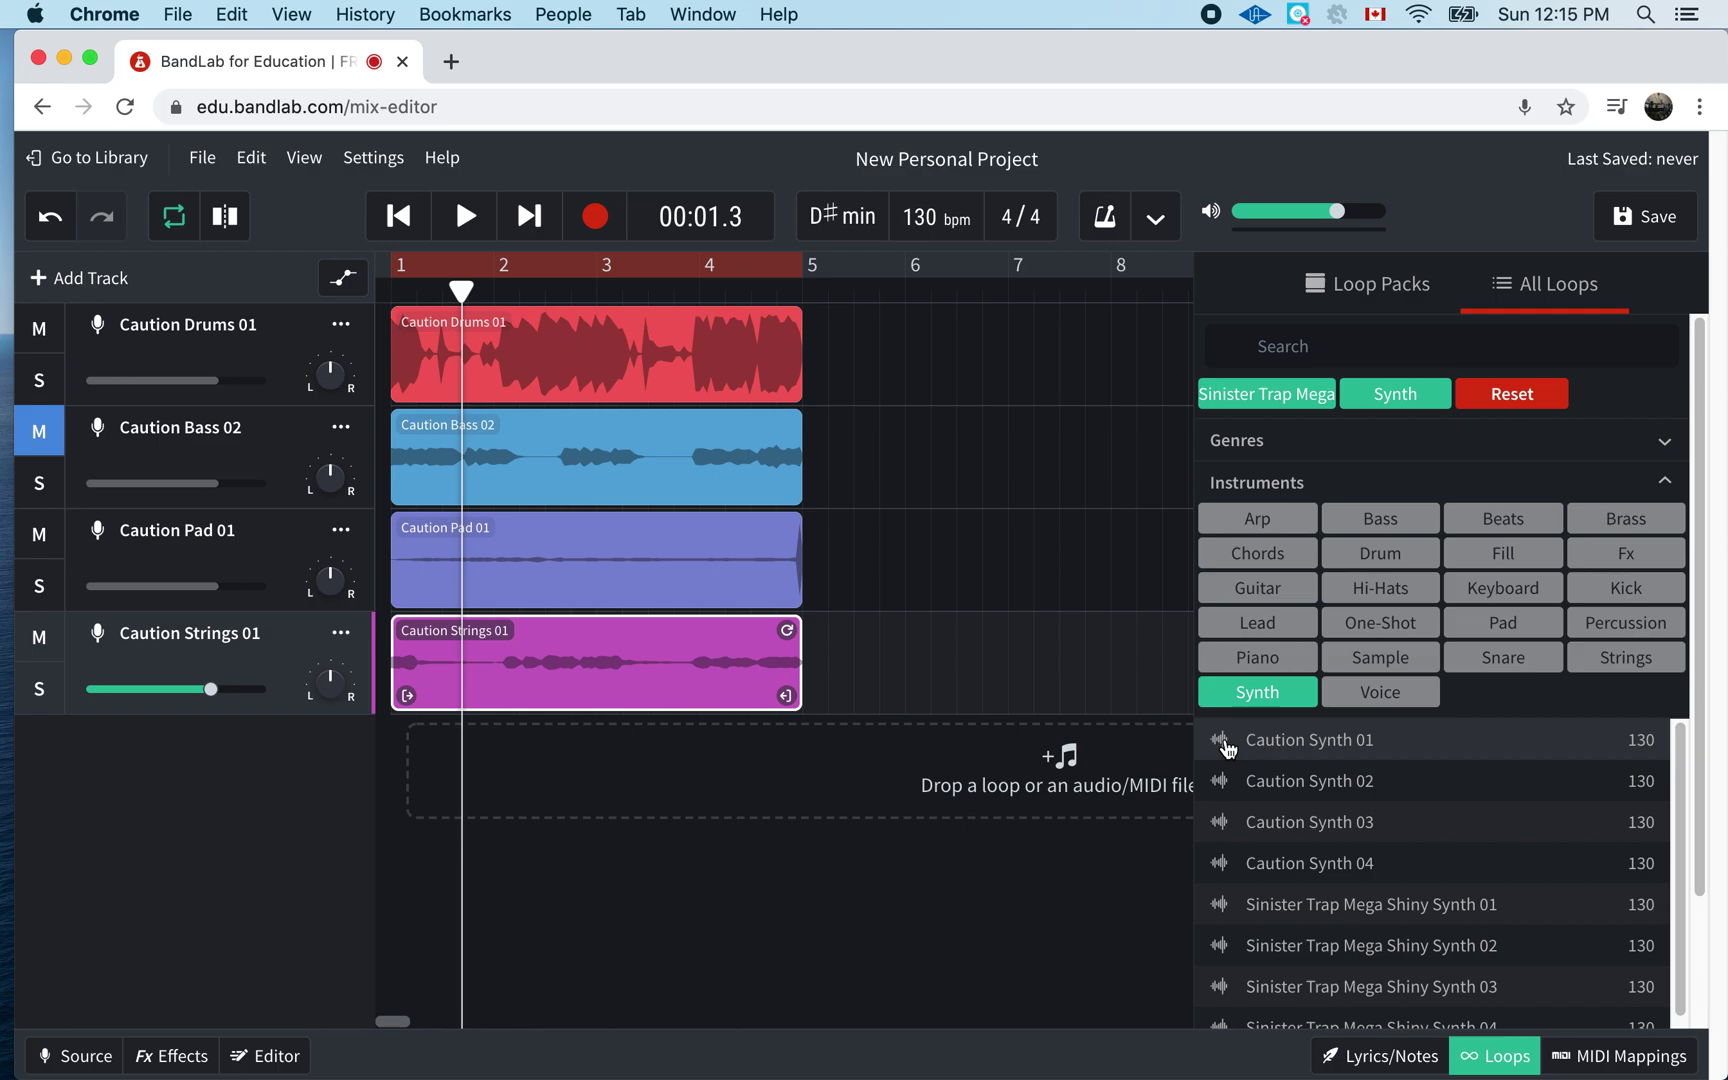
click(1224, 745)
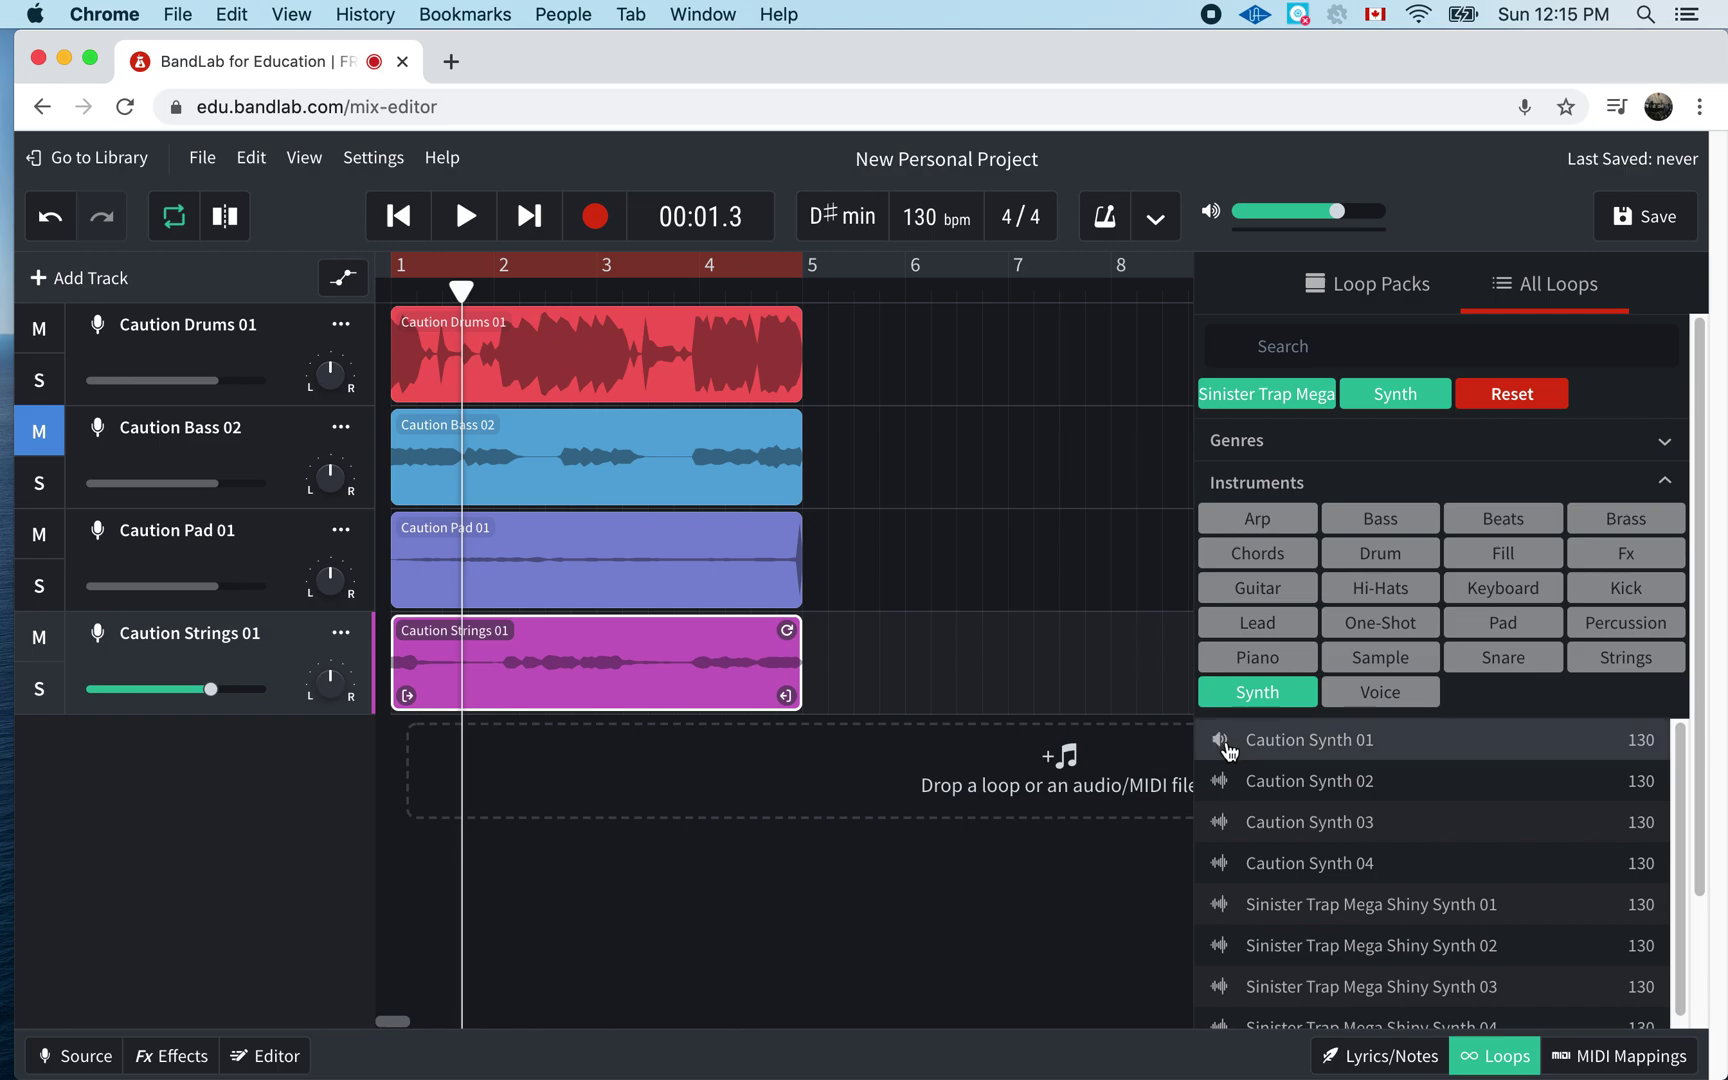
- Compare Caution Synth 02, 03 and 04, settling on Caution Synth 02
click(1280, 787)
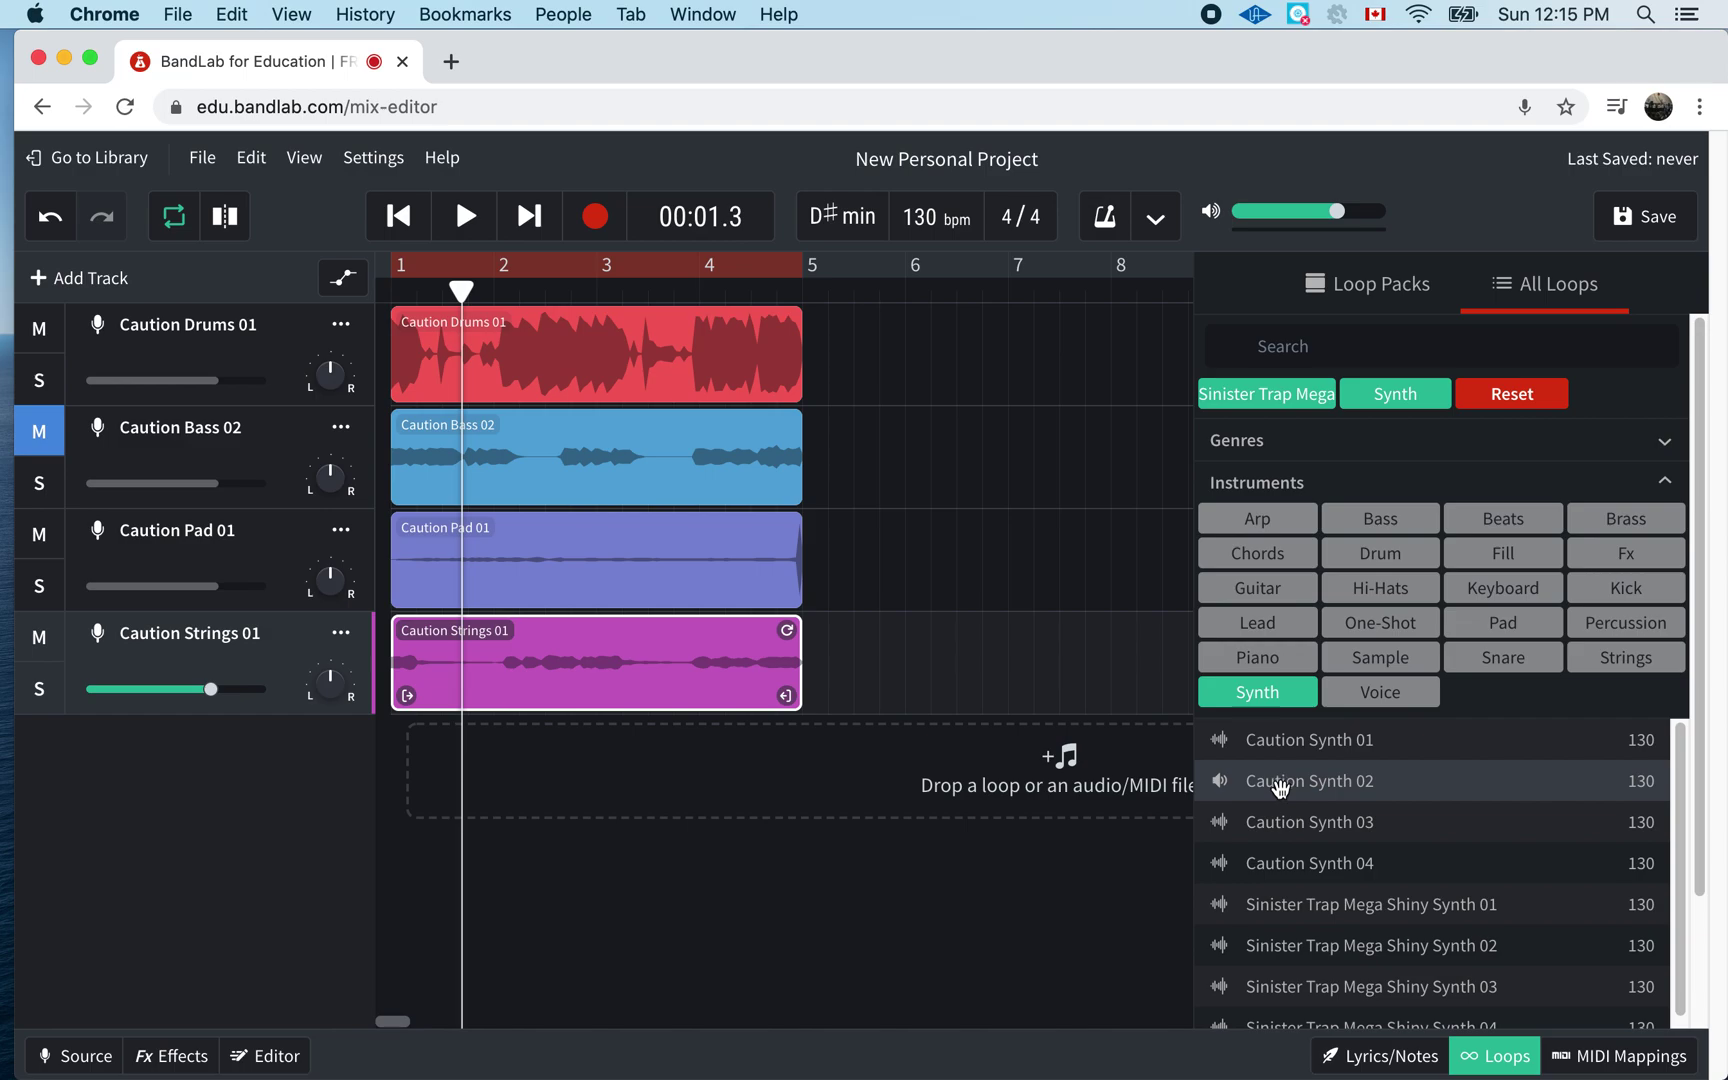
click(1291, 829)
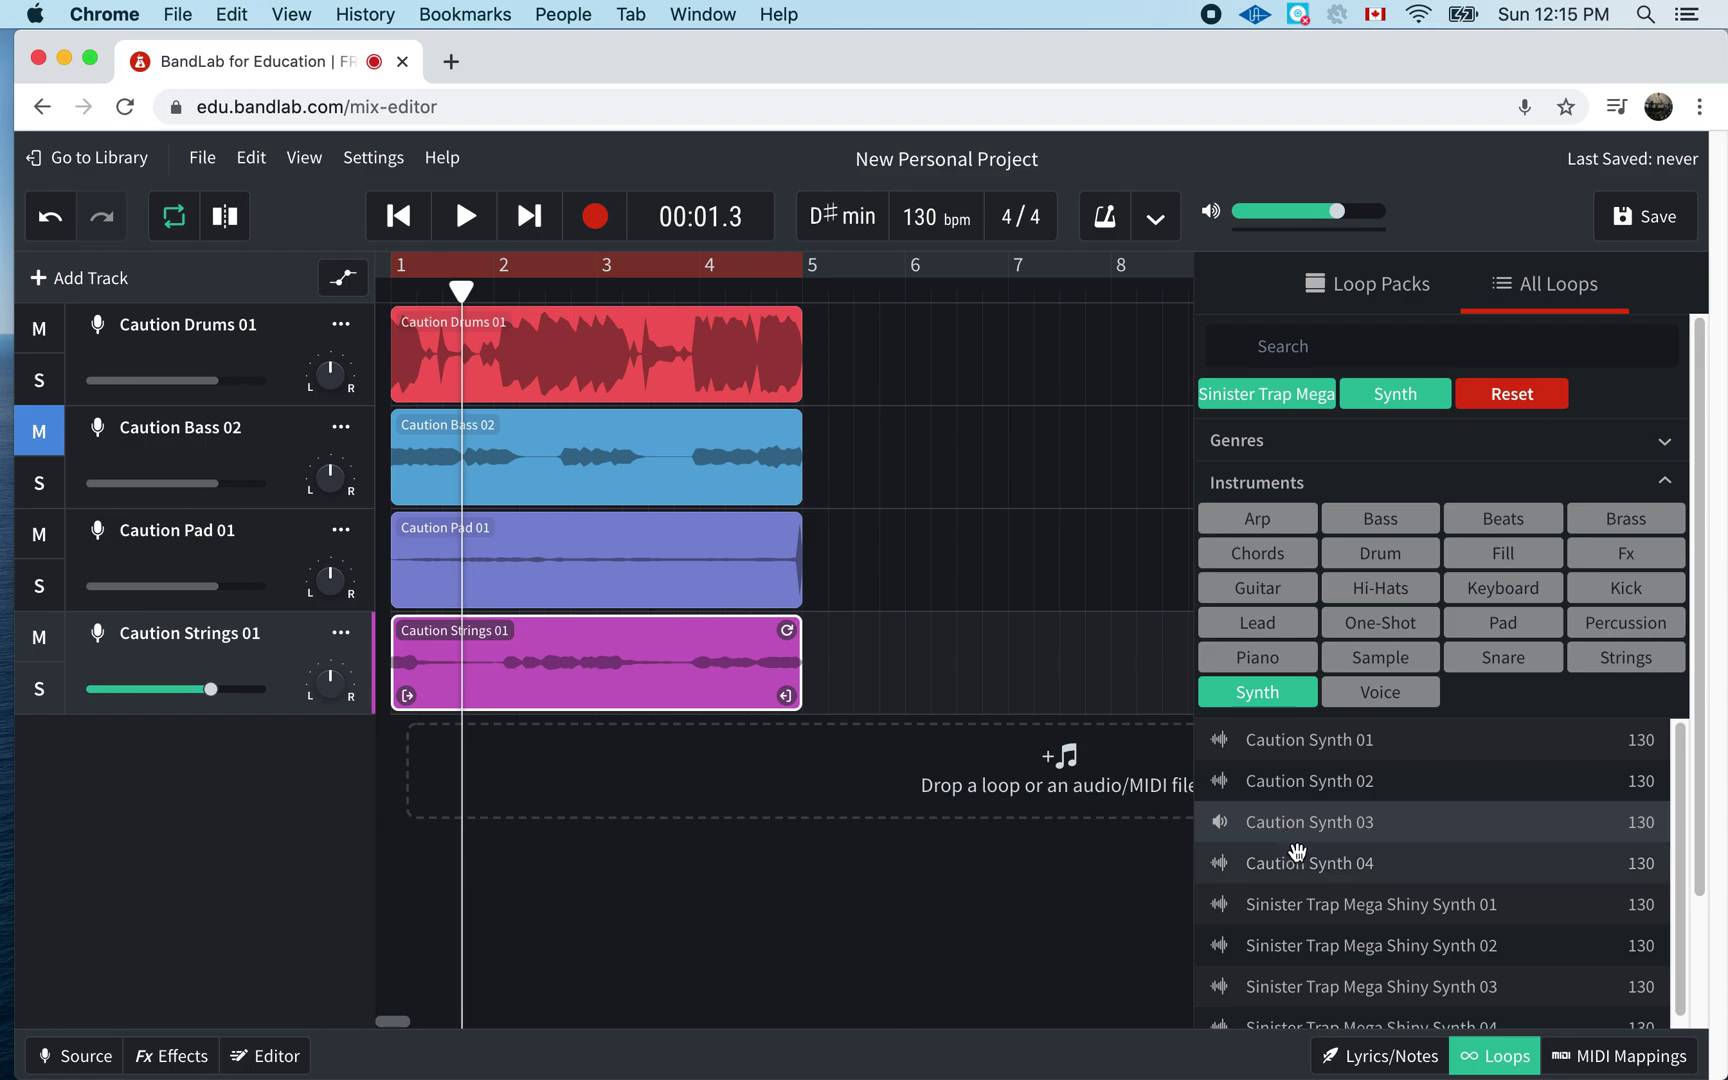
click(1300, 866)
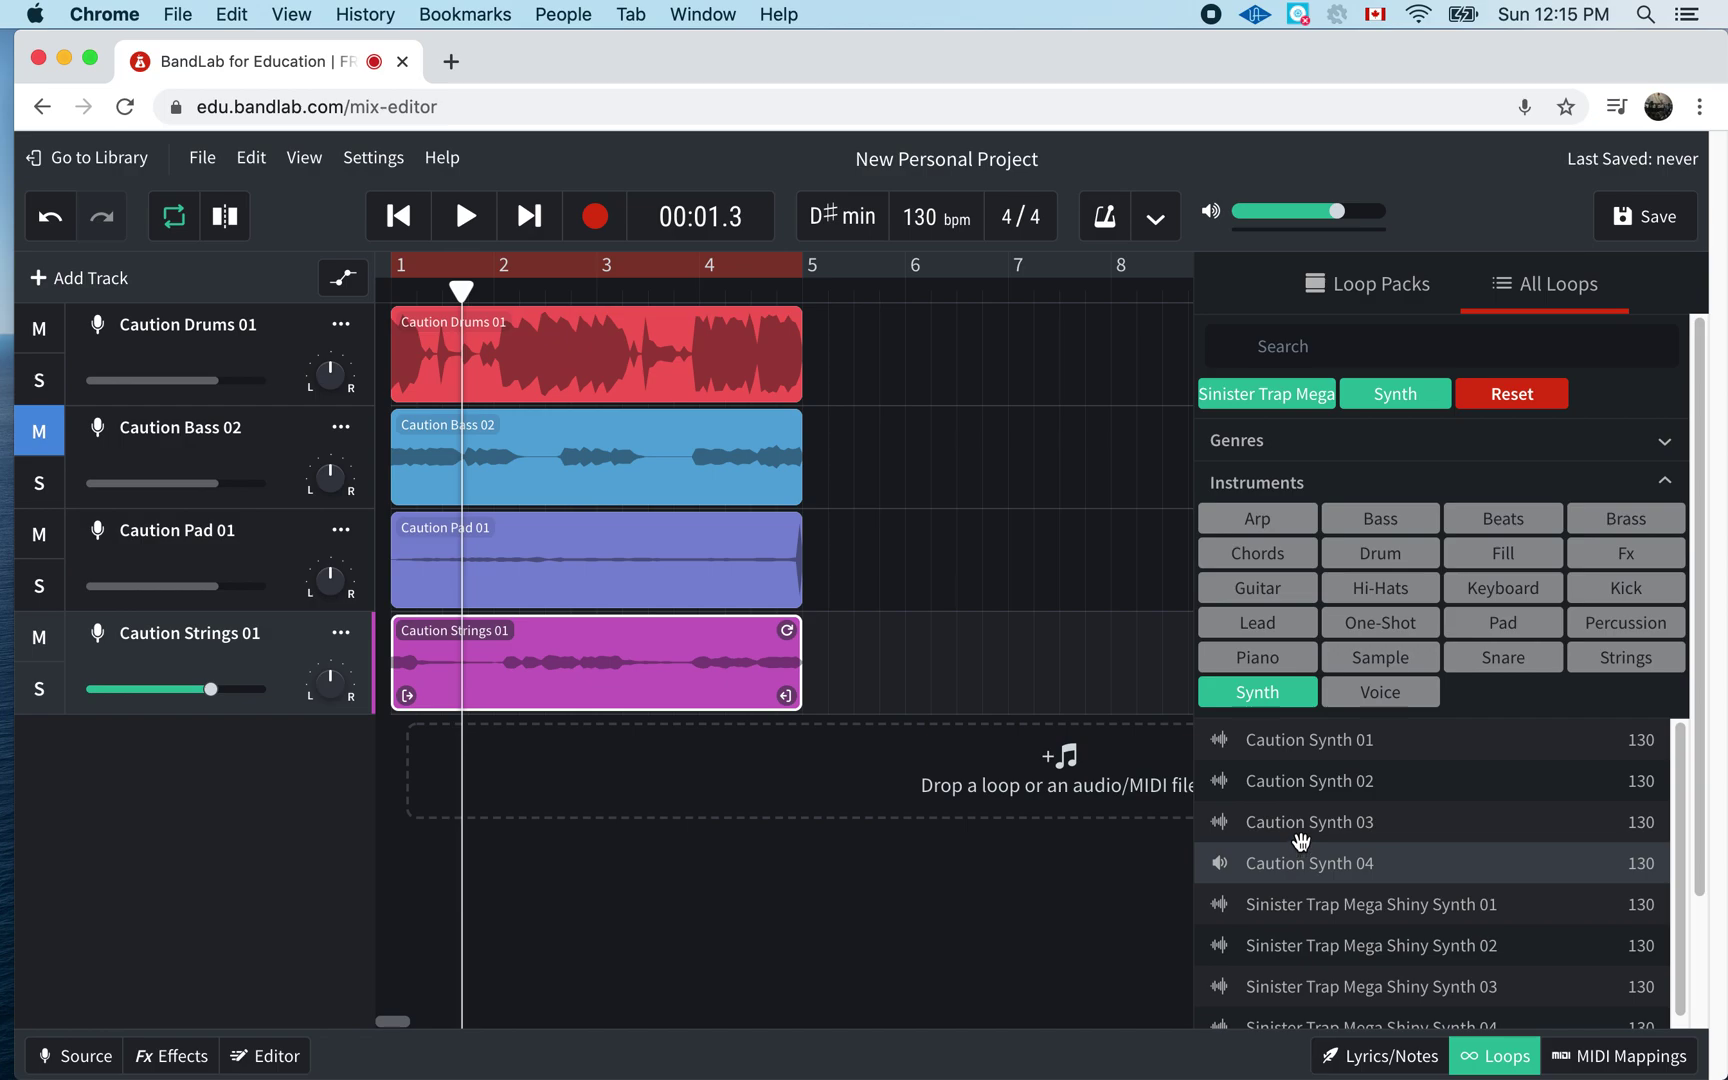
click(1300, 830)
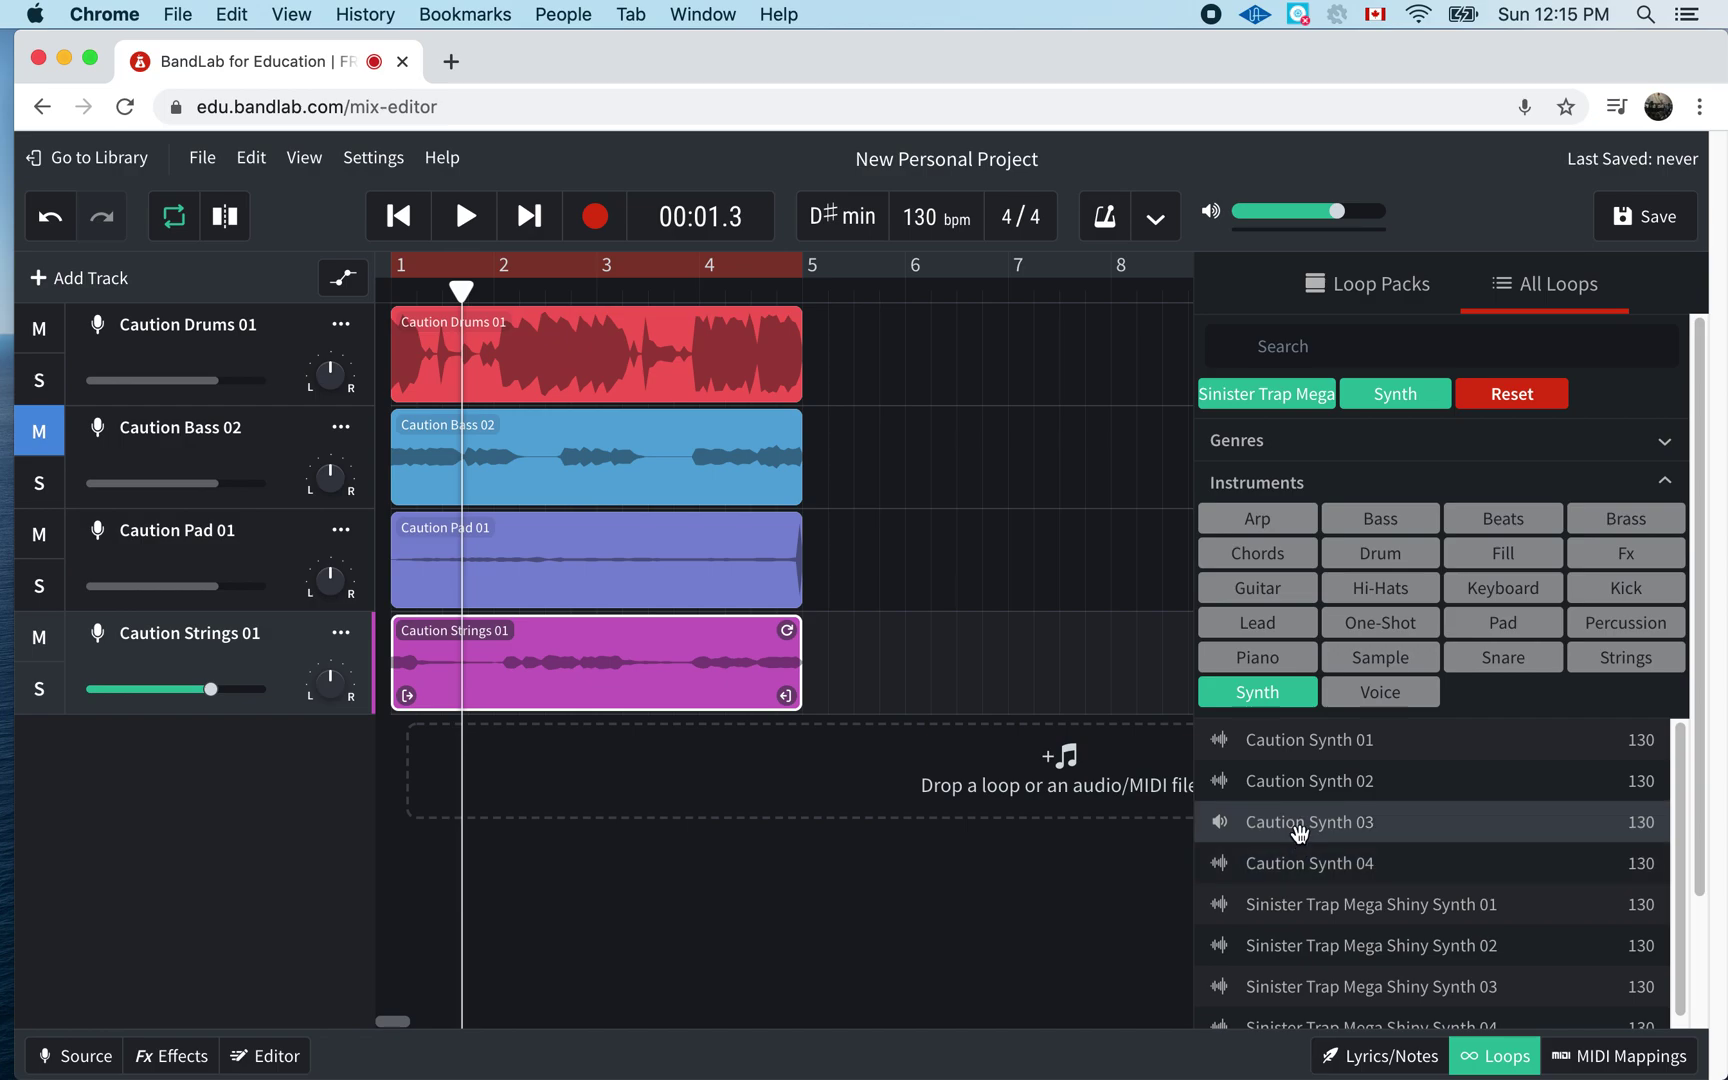
click(1300, 785)
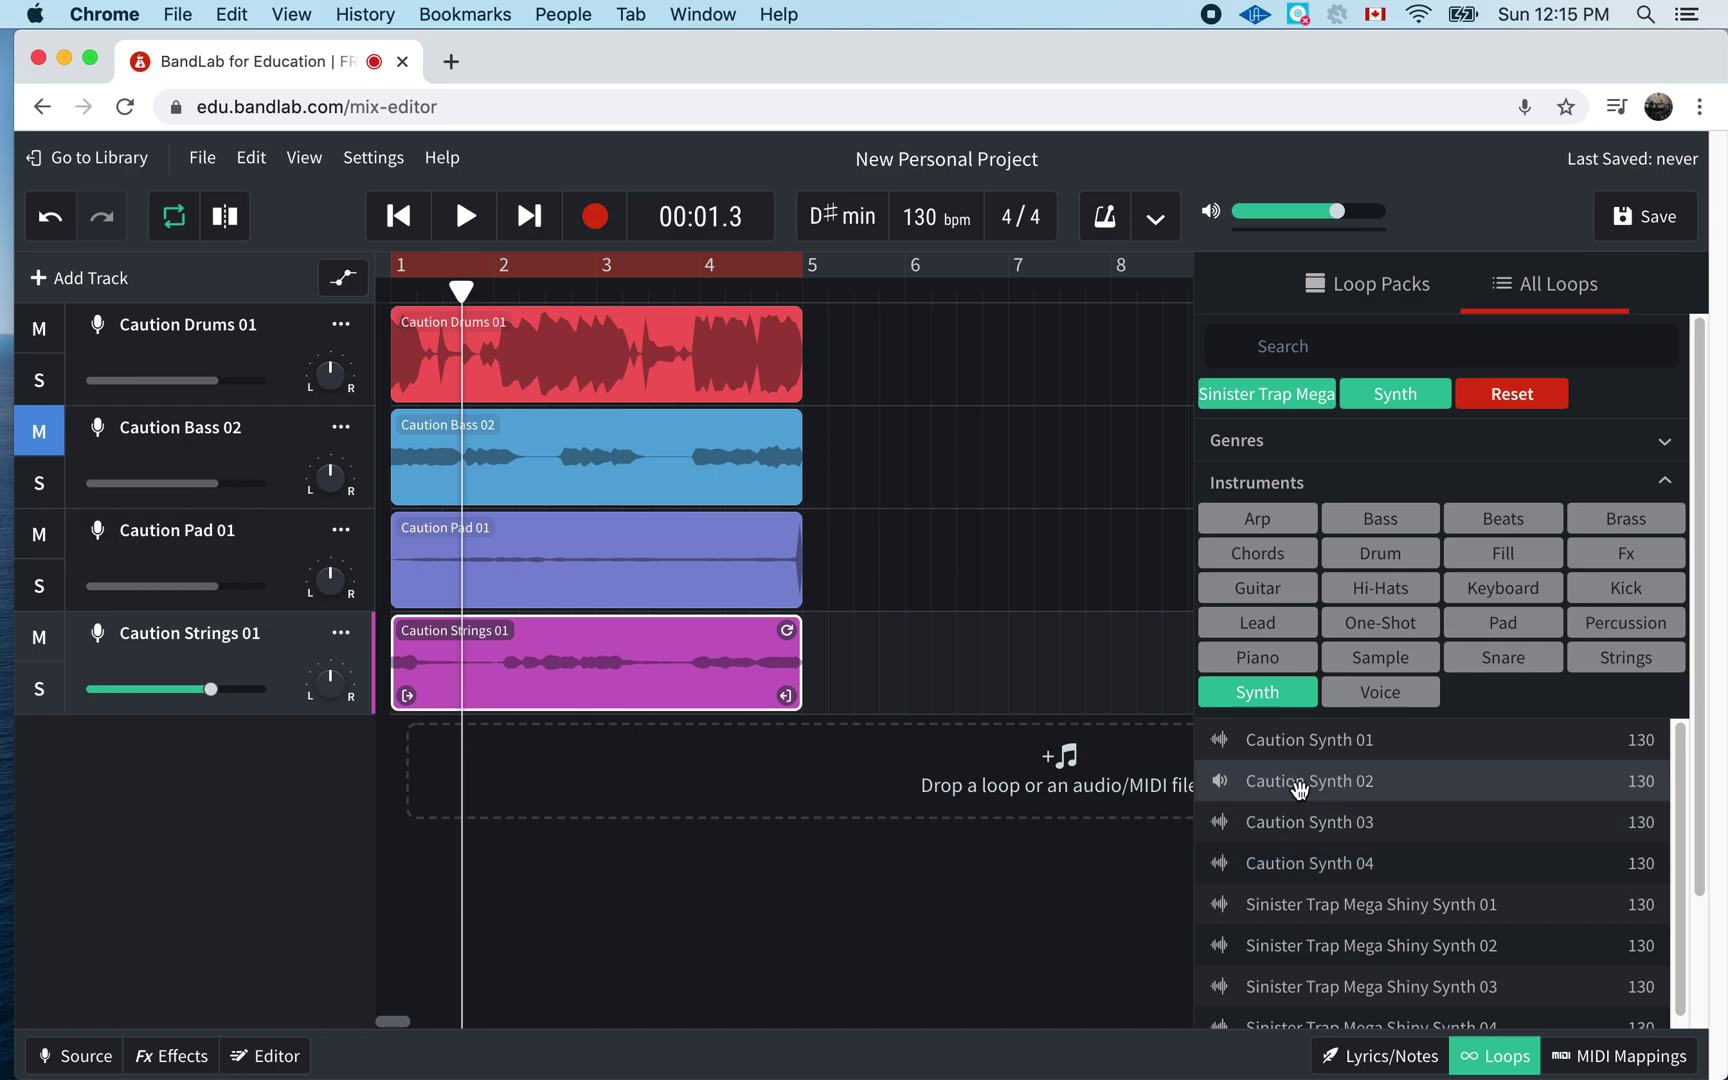
- Drop Caution Synth 02 in as a fifth track aligned at bar 1 and play to check
drag(1300, 790, 495, 738)
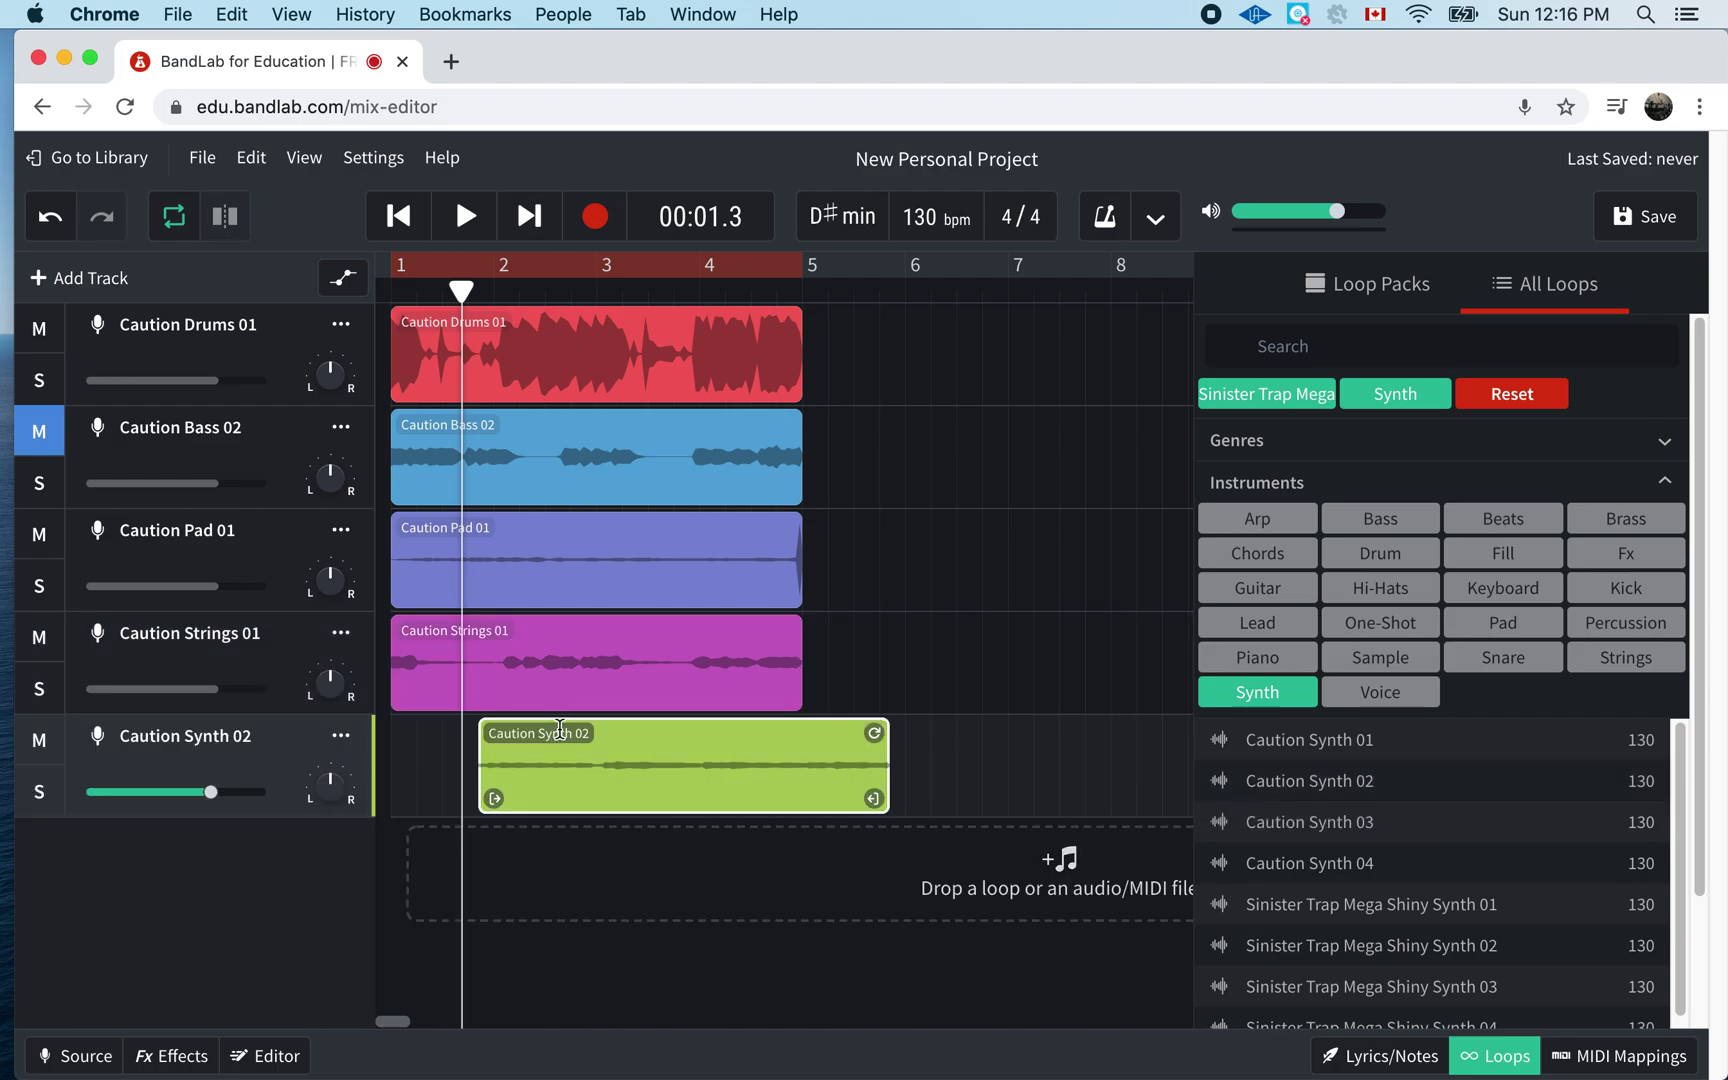
drag(679, 748, 595, 748)
key(space)
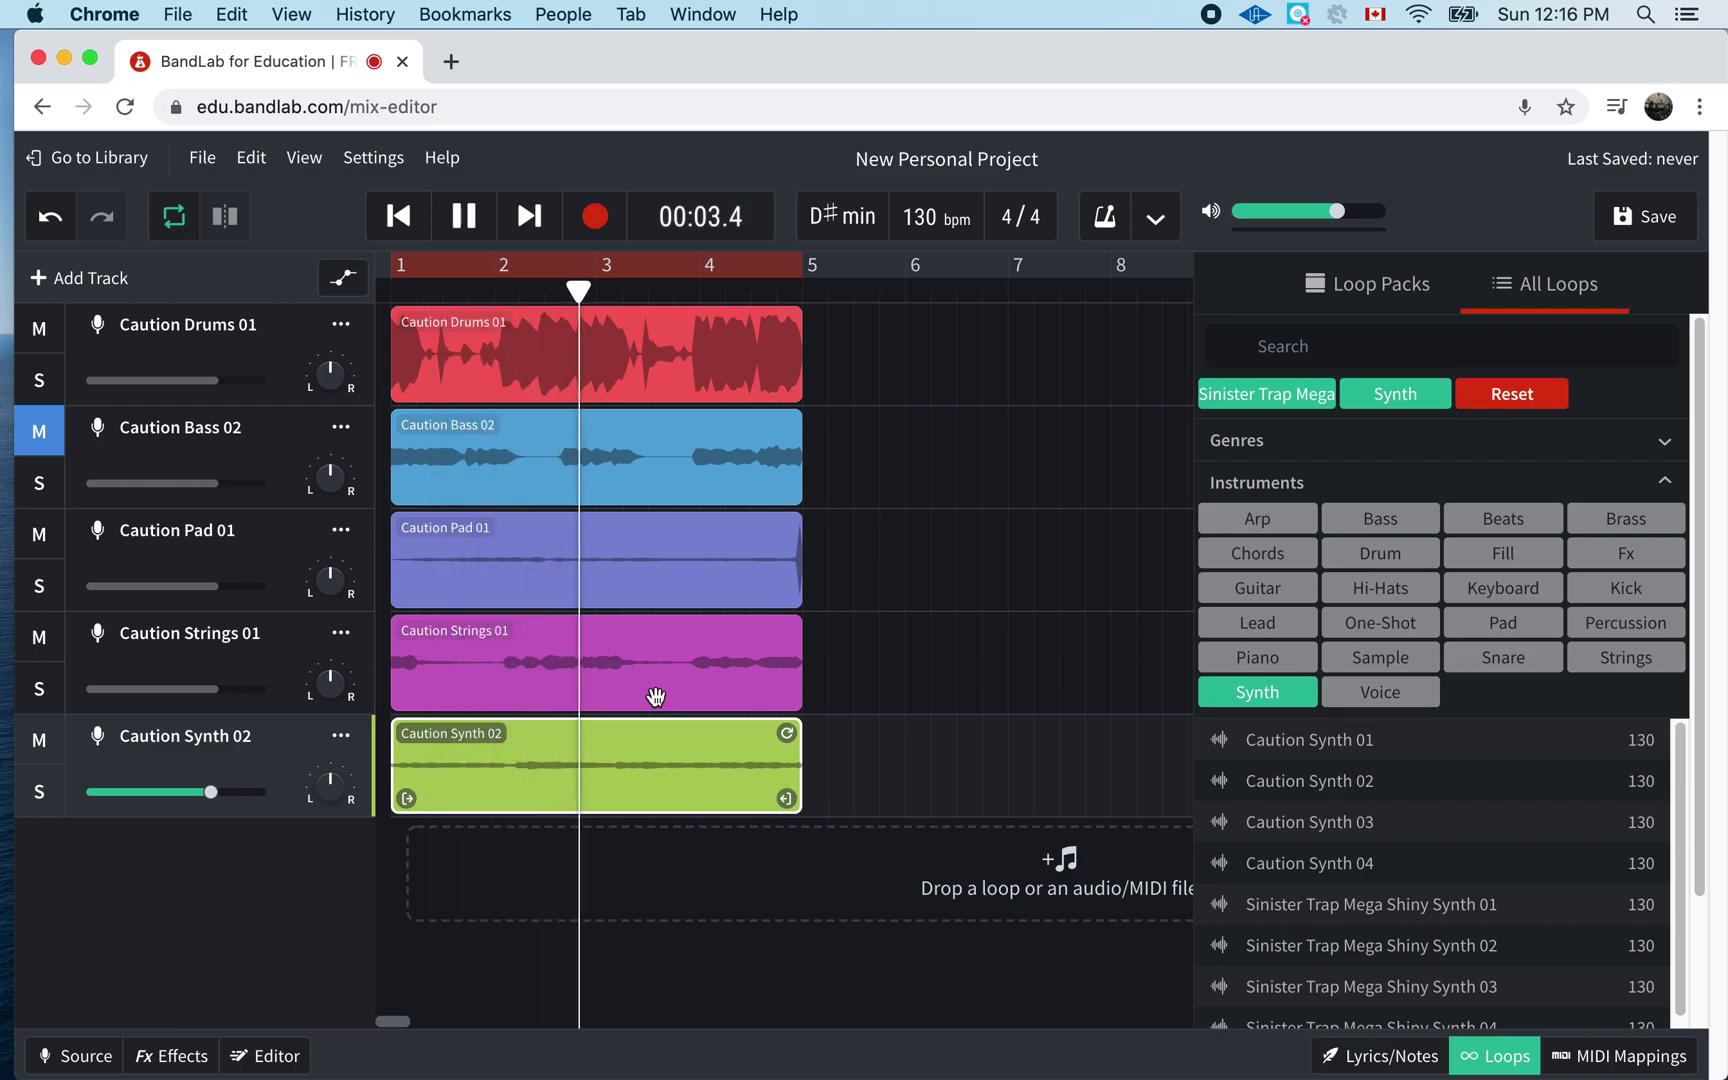
key(space)
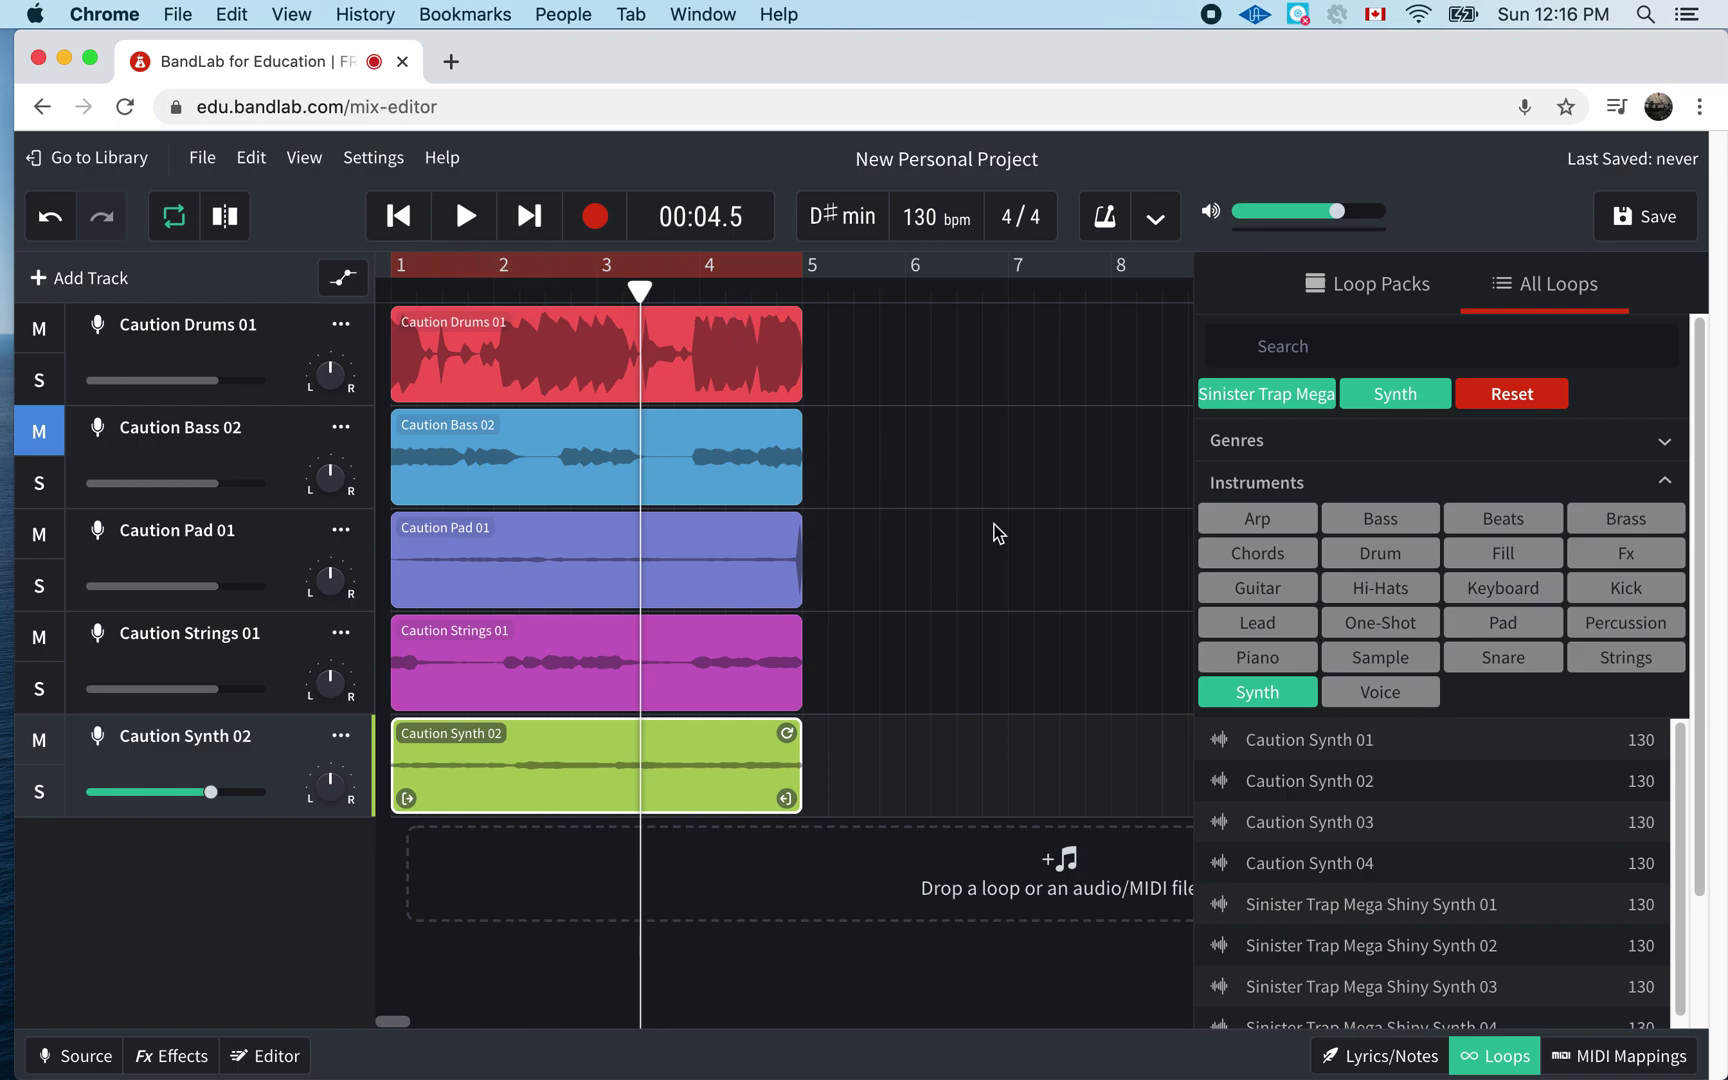
- Hide the loop library, play the five-track song, and save the project
click(1485, 1058)
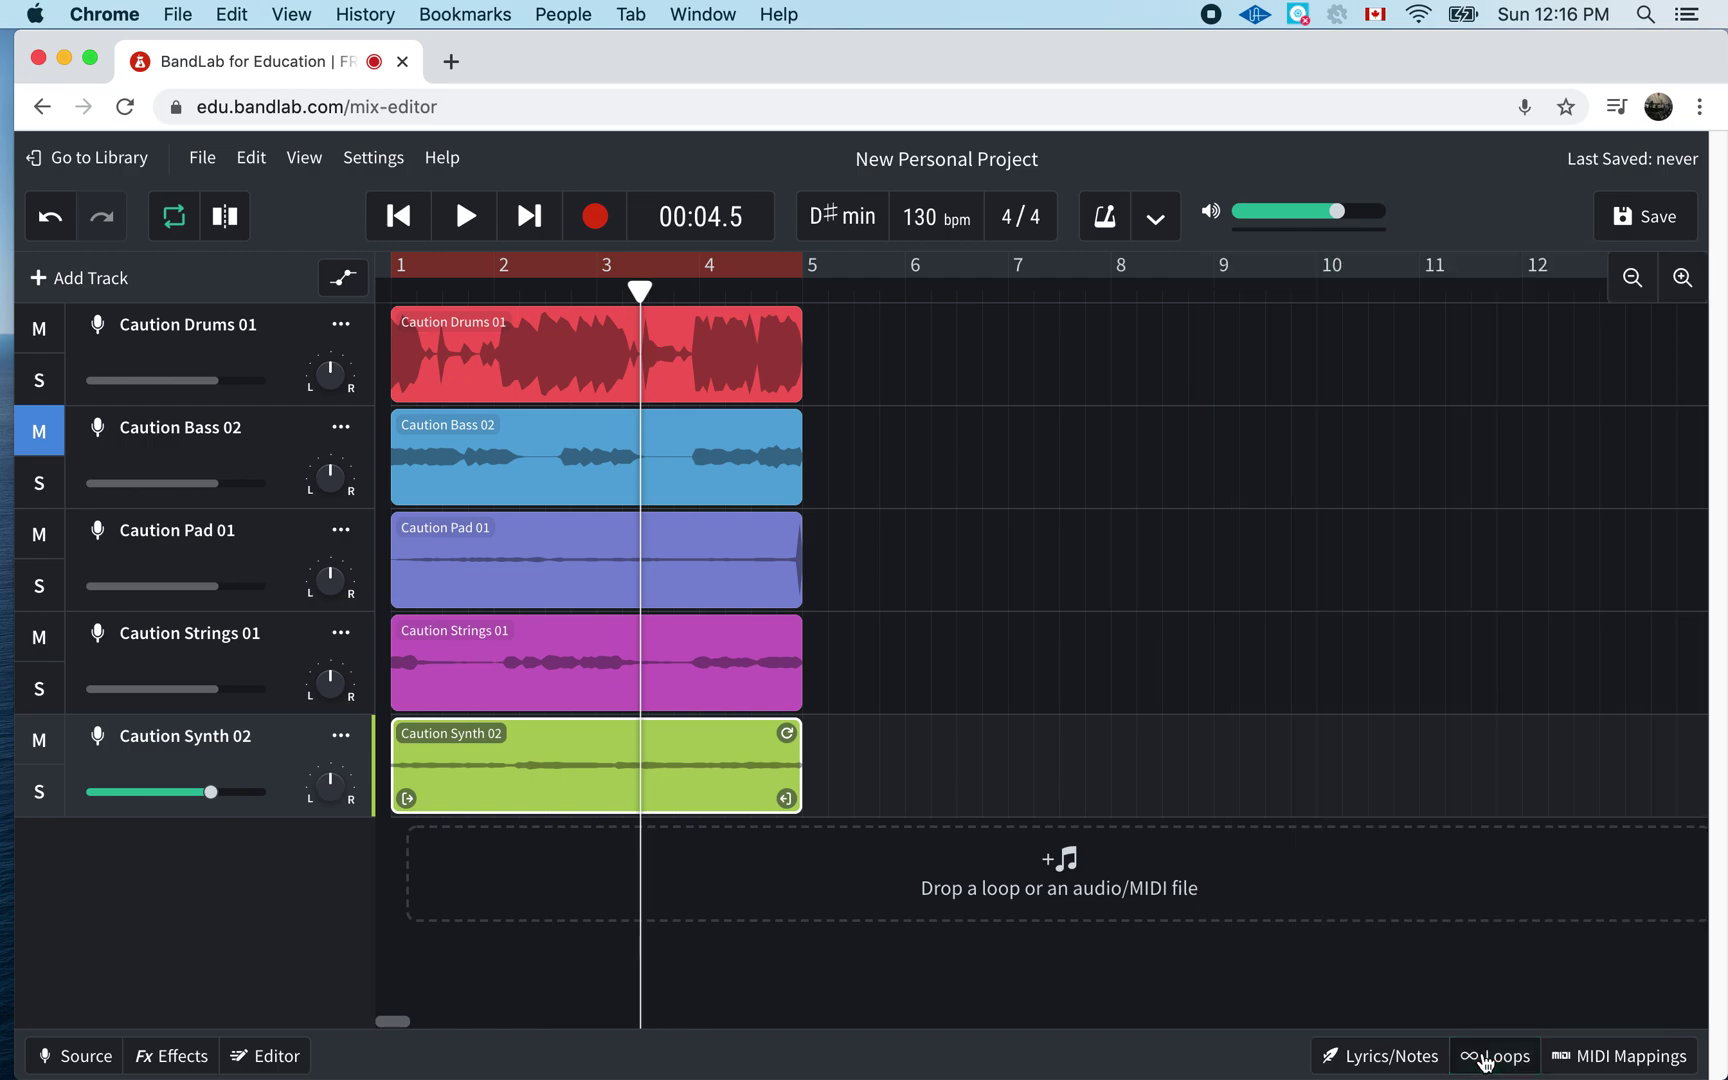
key(space)
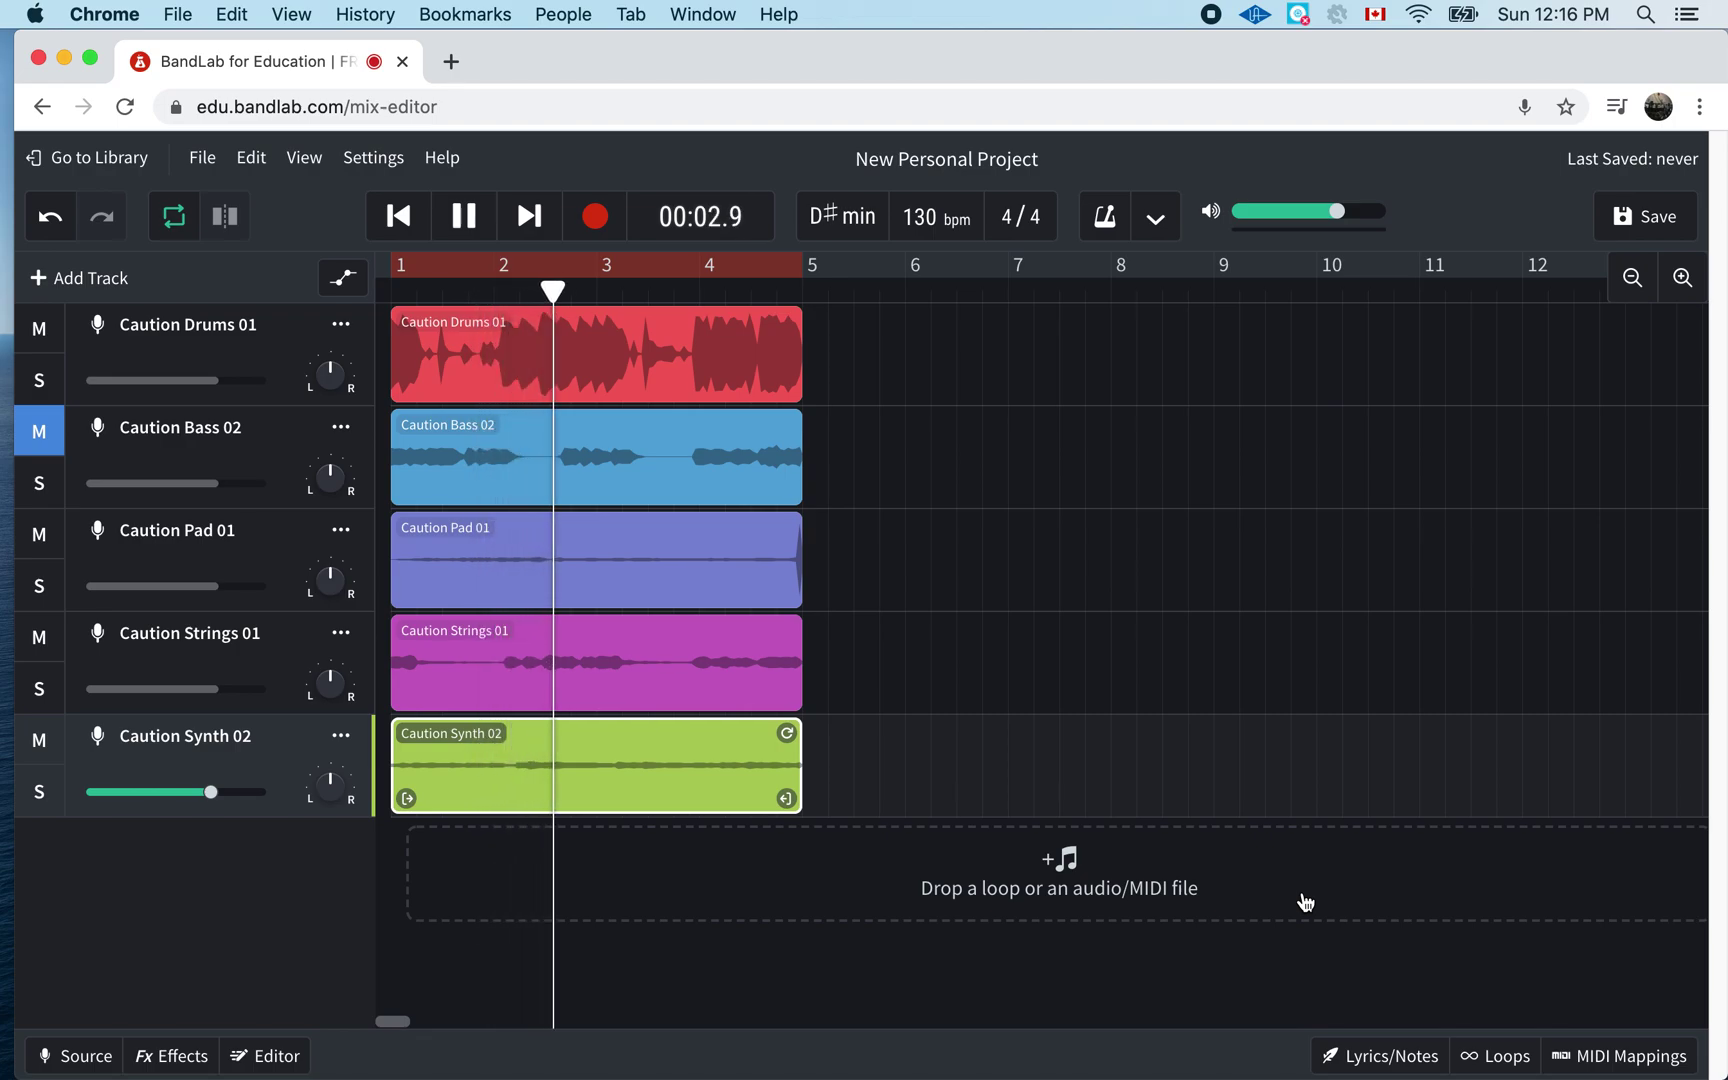
key(space)
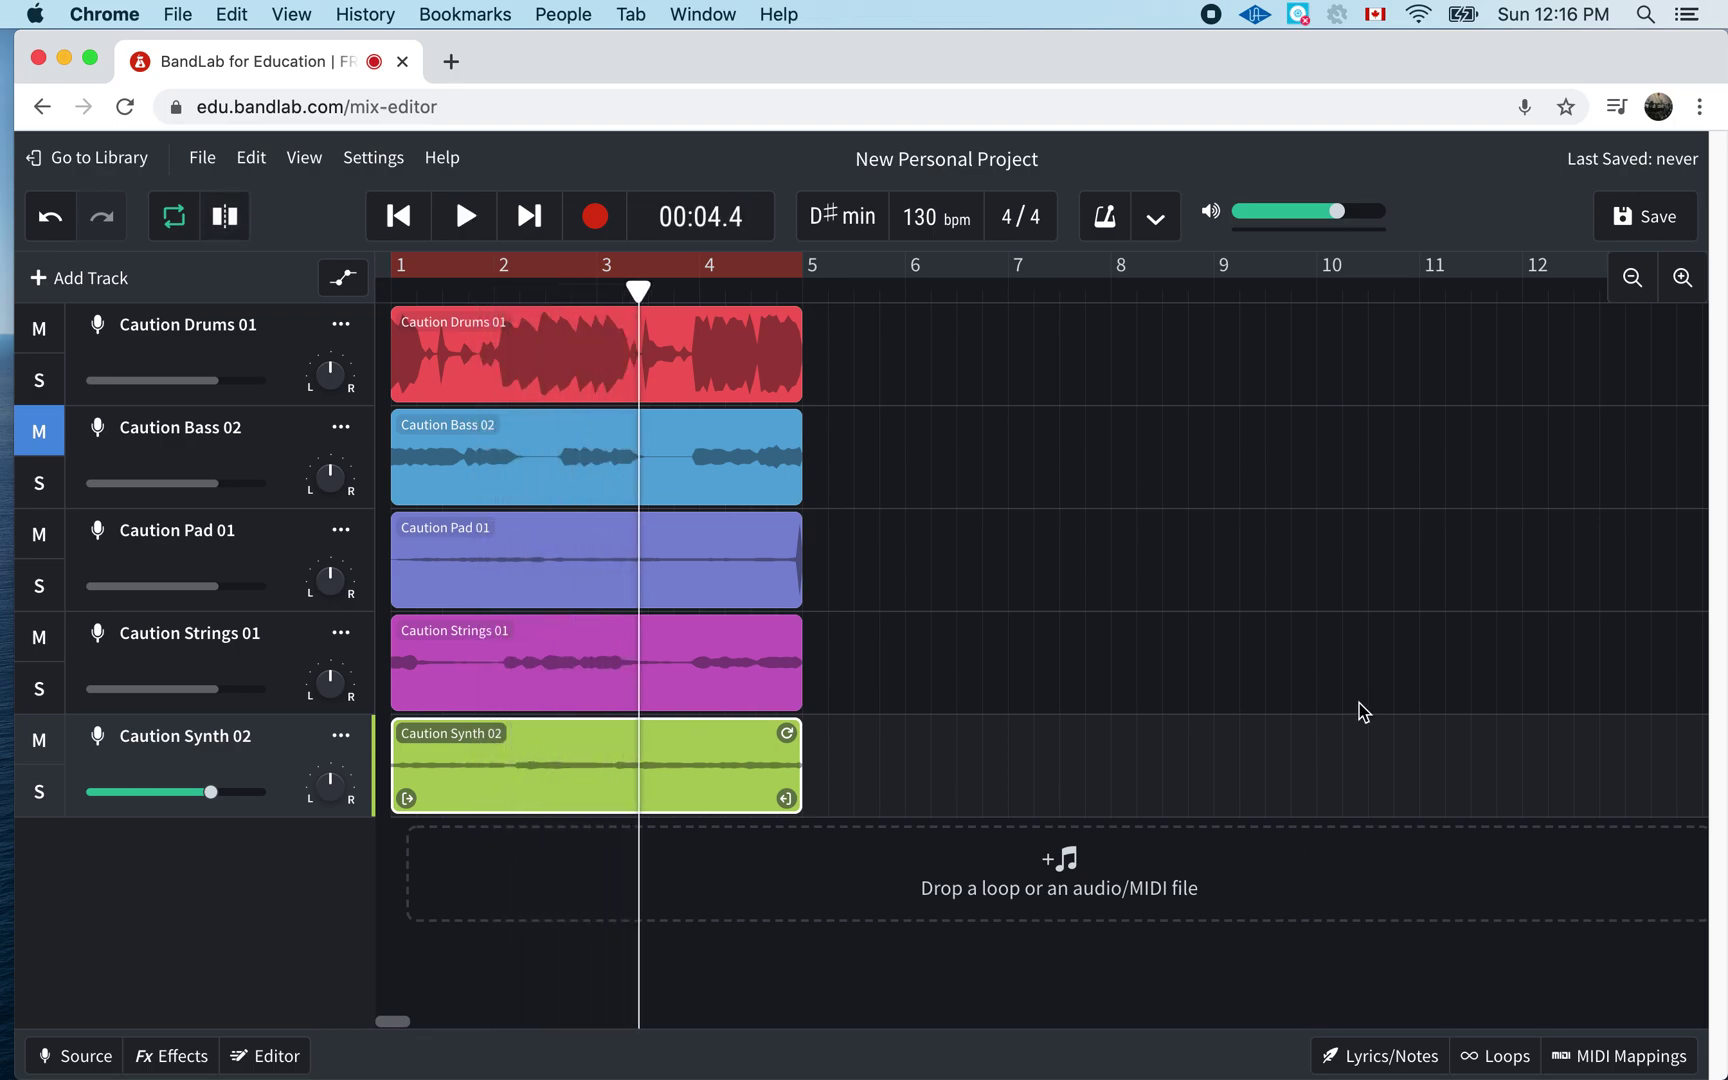
click(1622, 217)
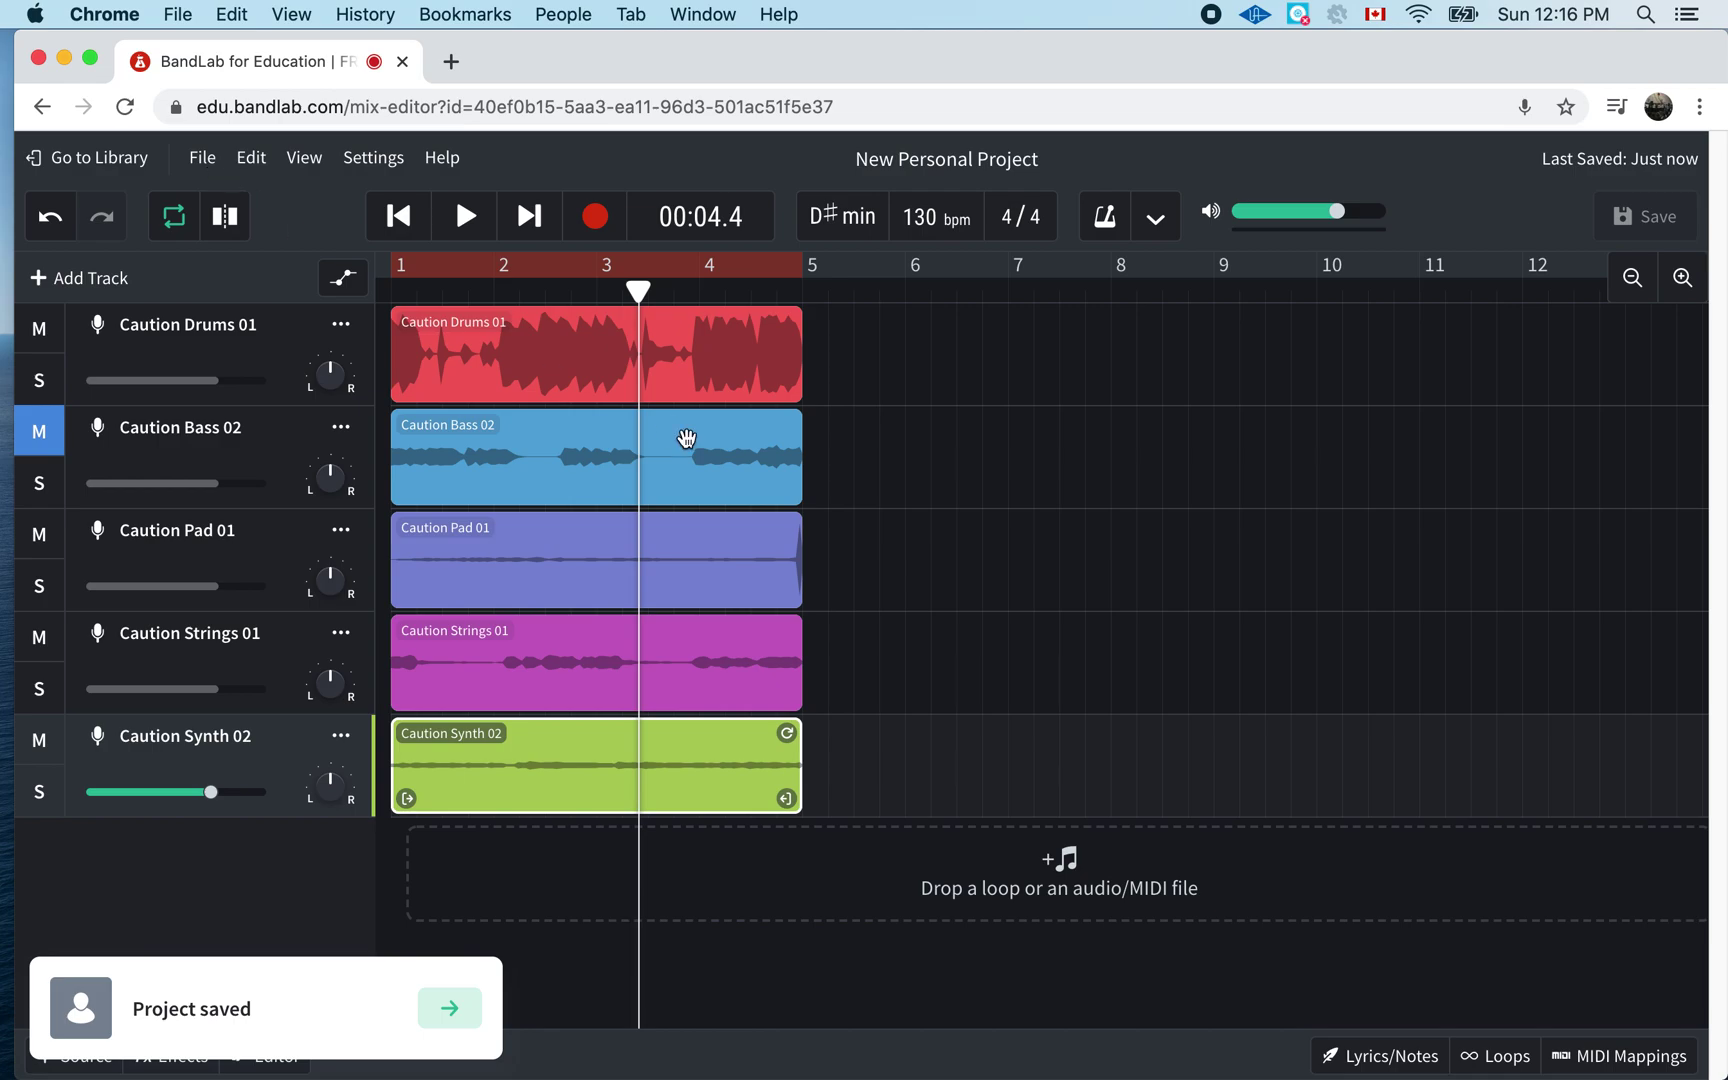
- Dismiss the Project saved notification and bring up the File options
click(1071, 430)
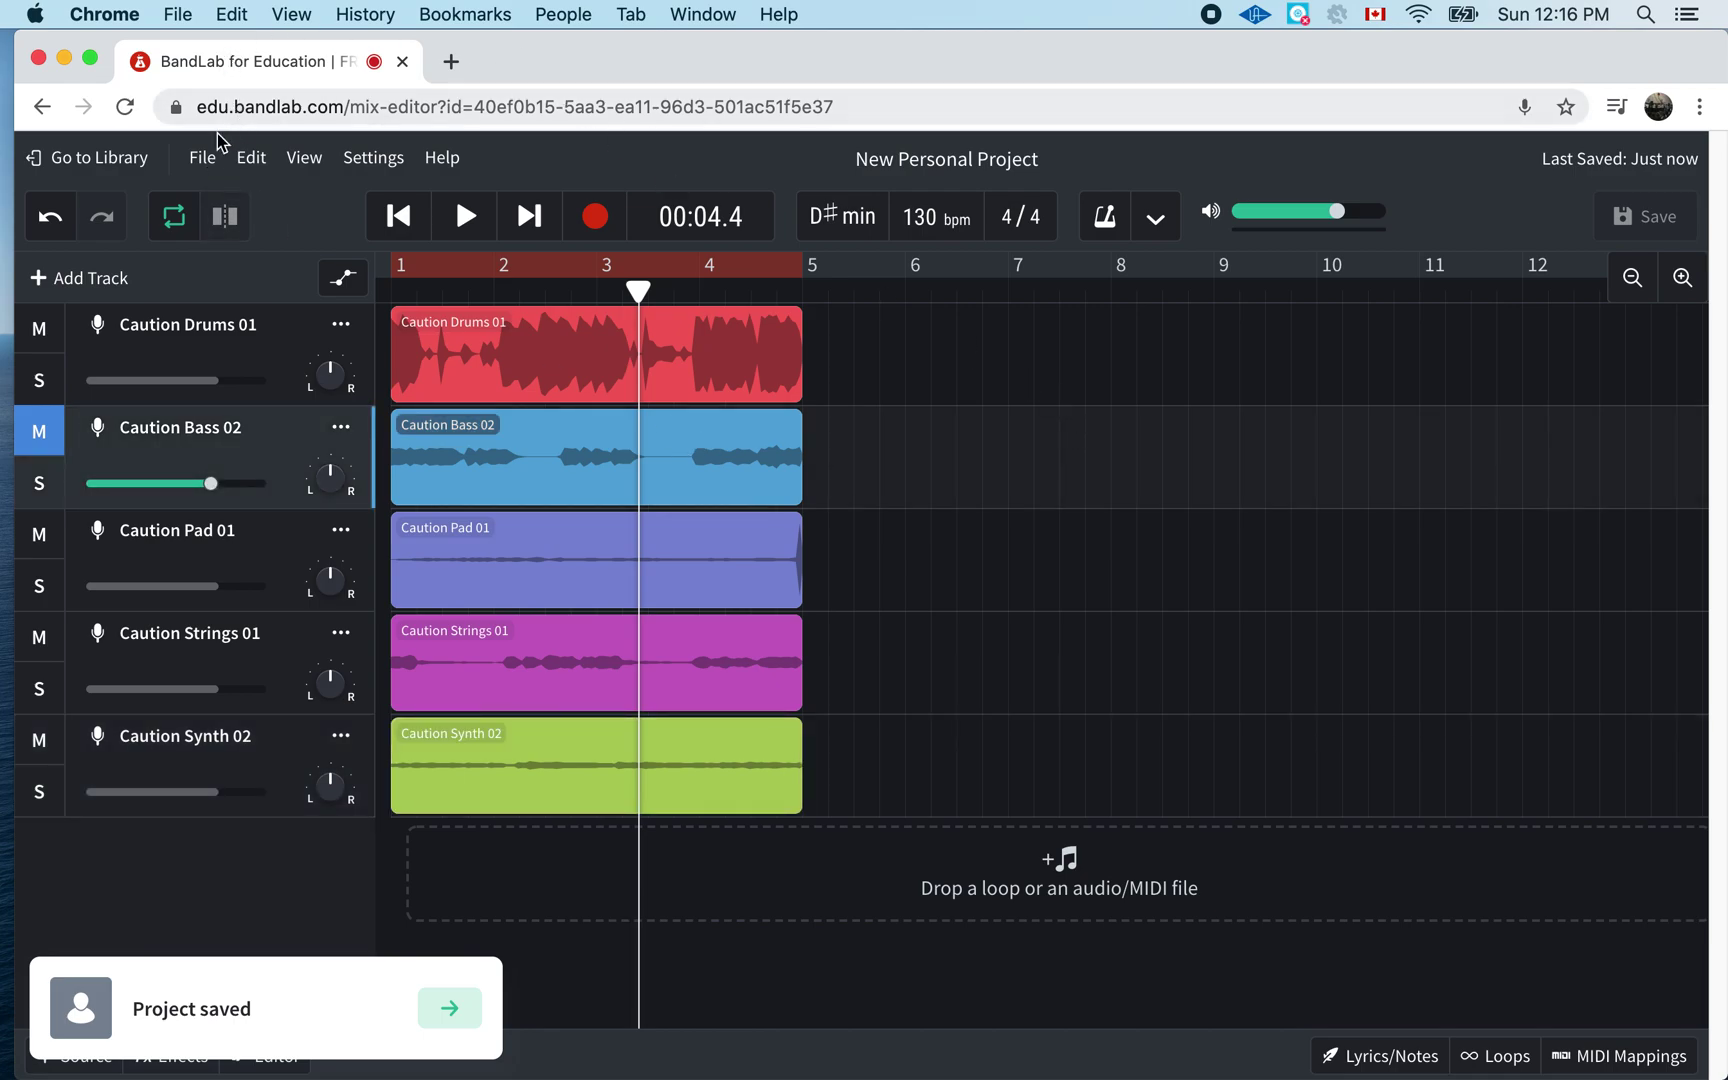
click(203, 158)
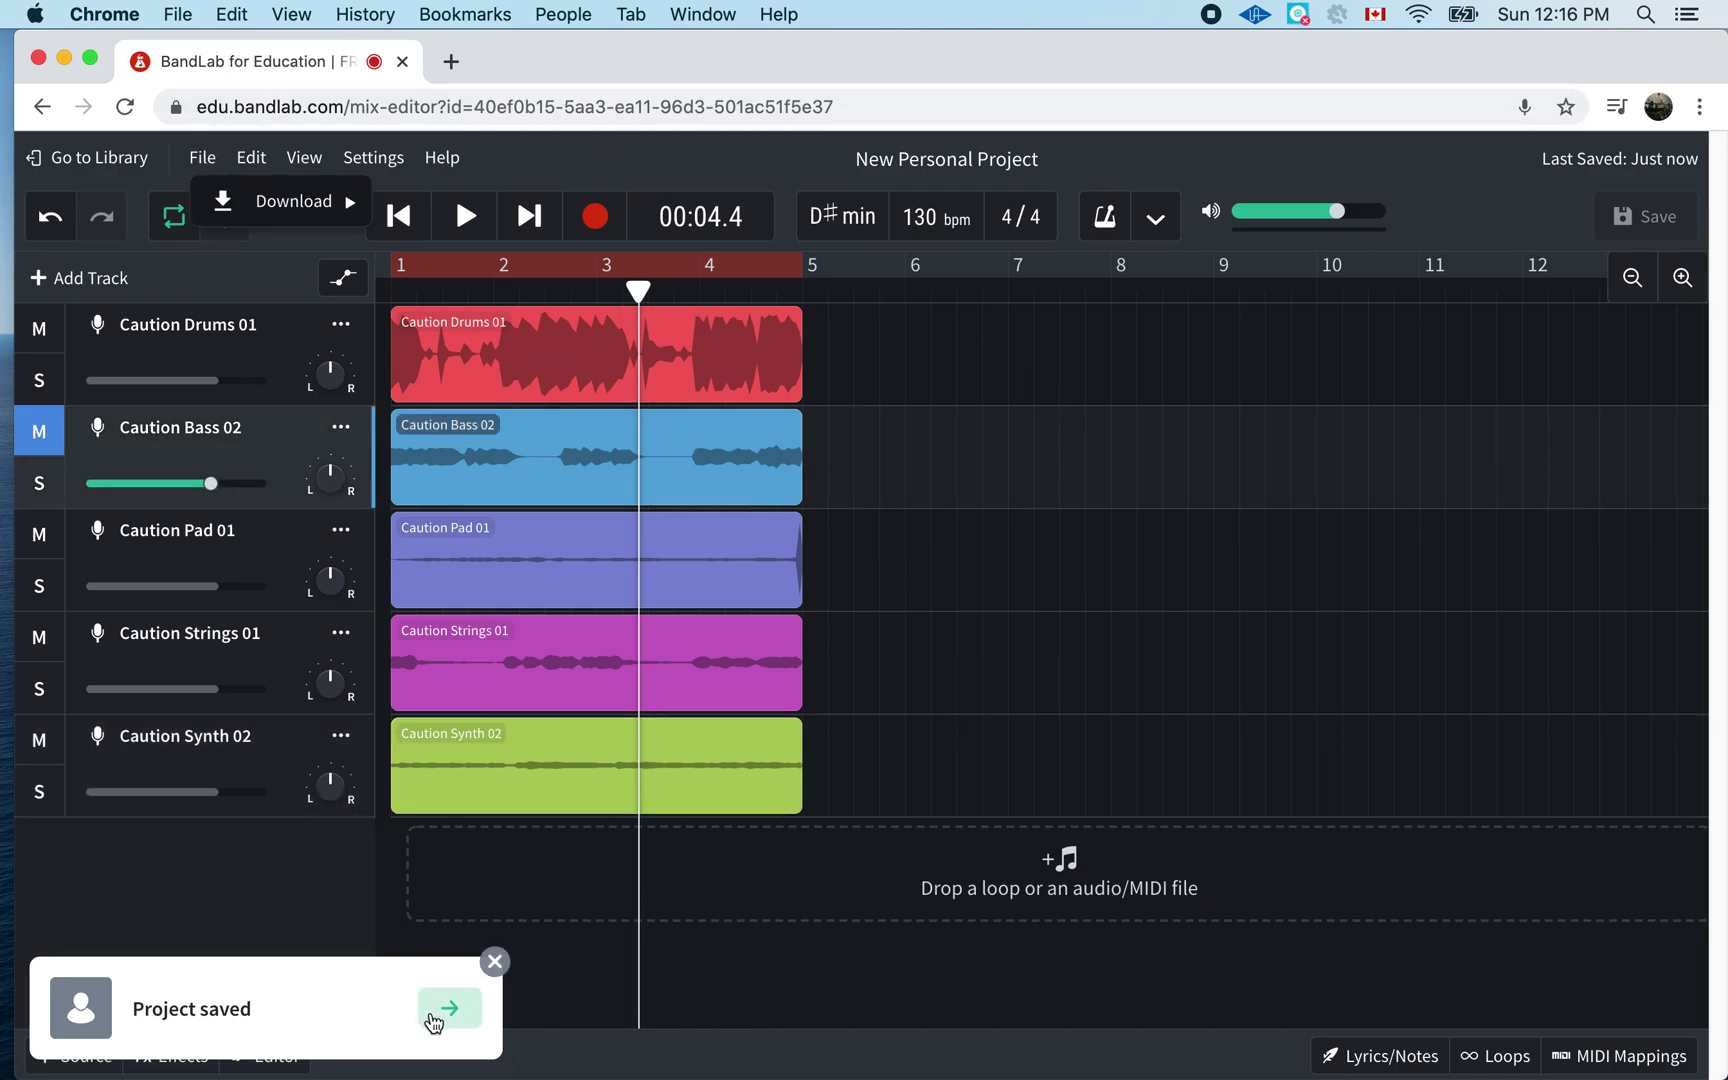
click(495, 975)
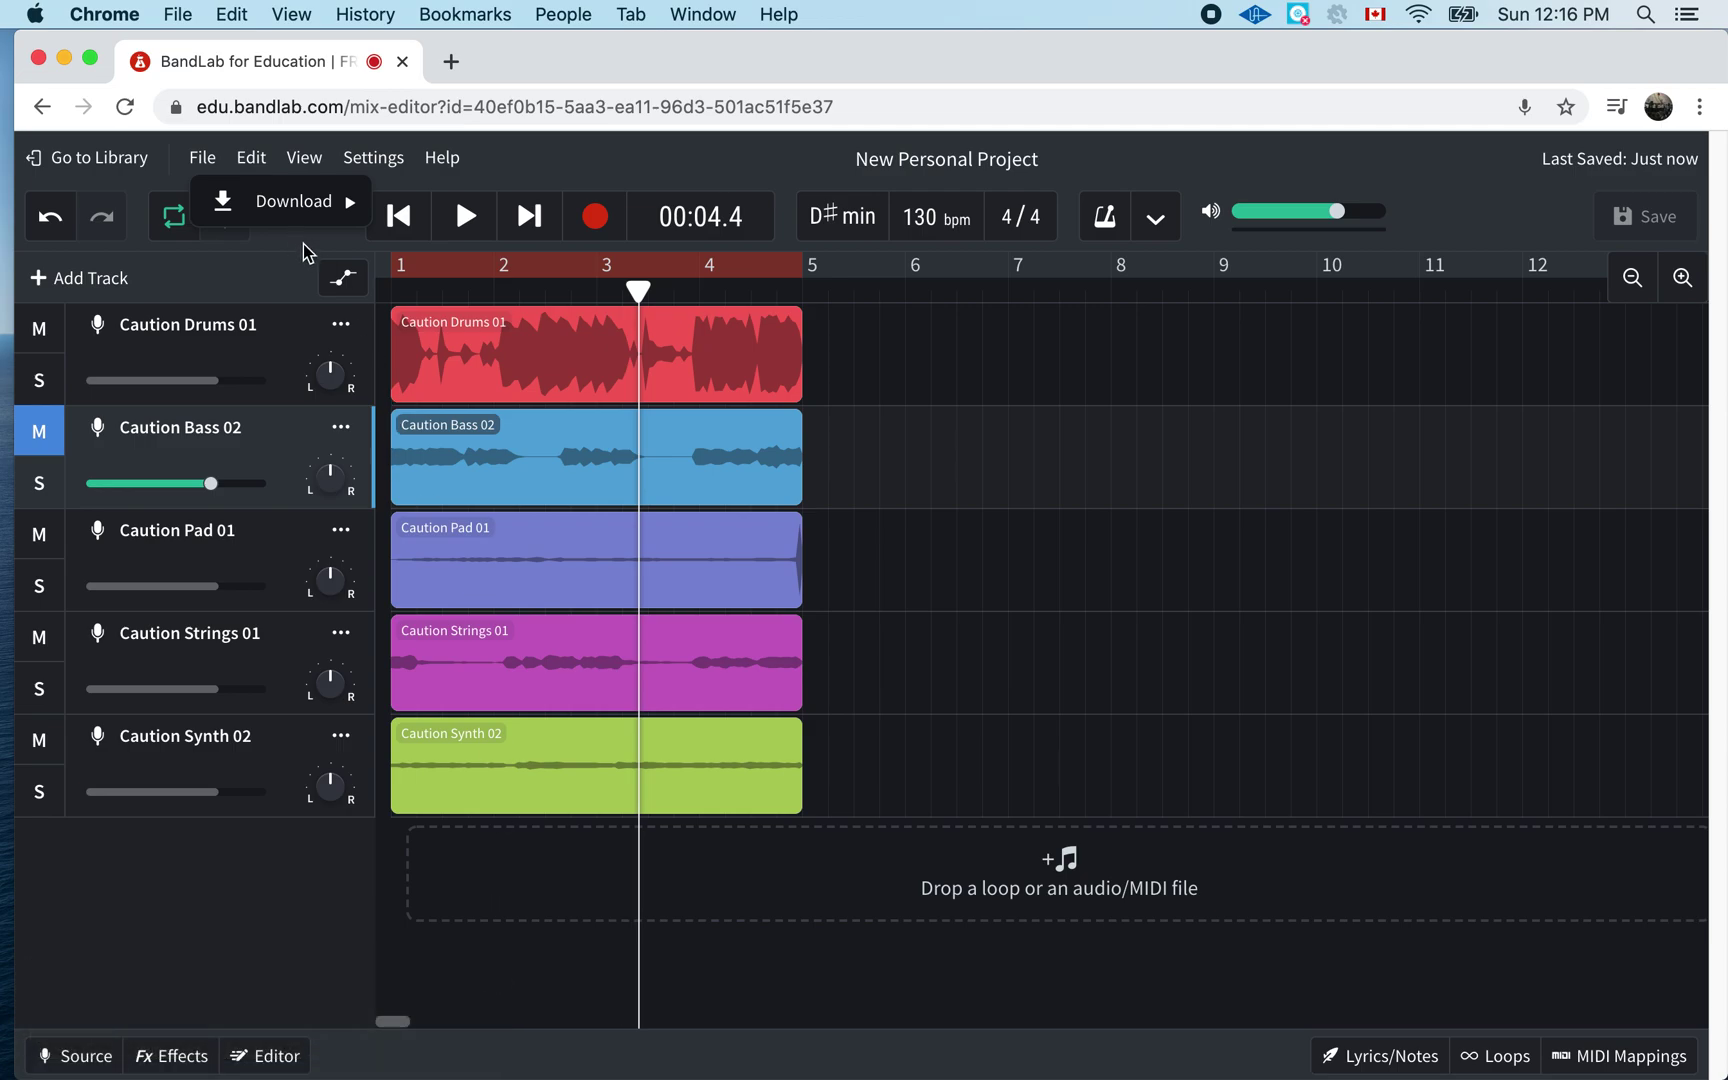
click(1218, 630)
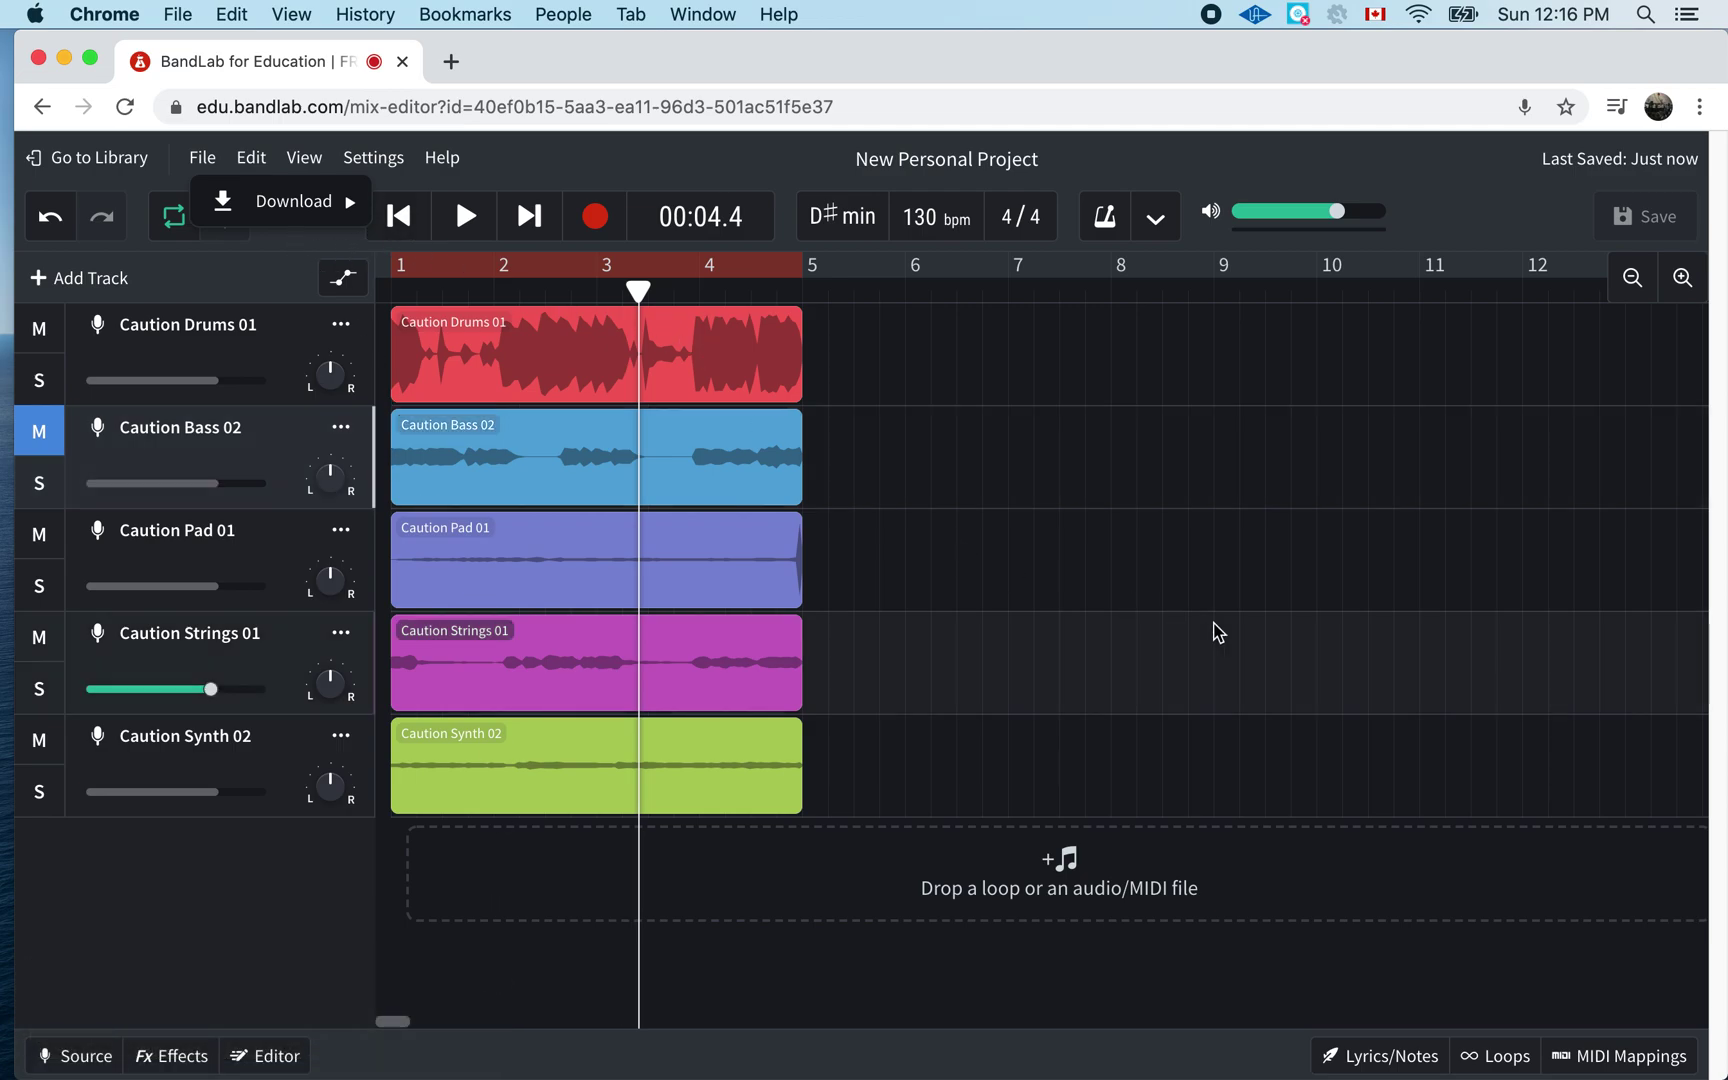
click(203, 160)
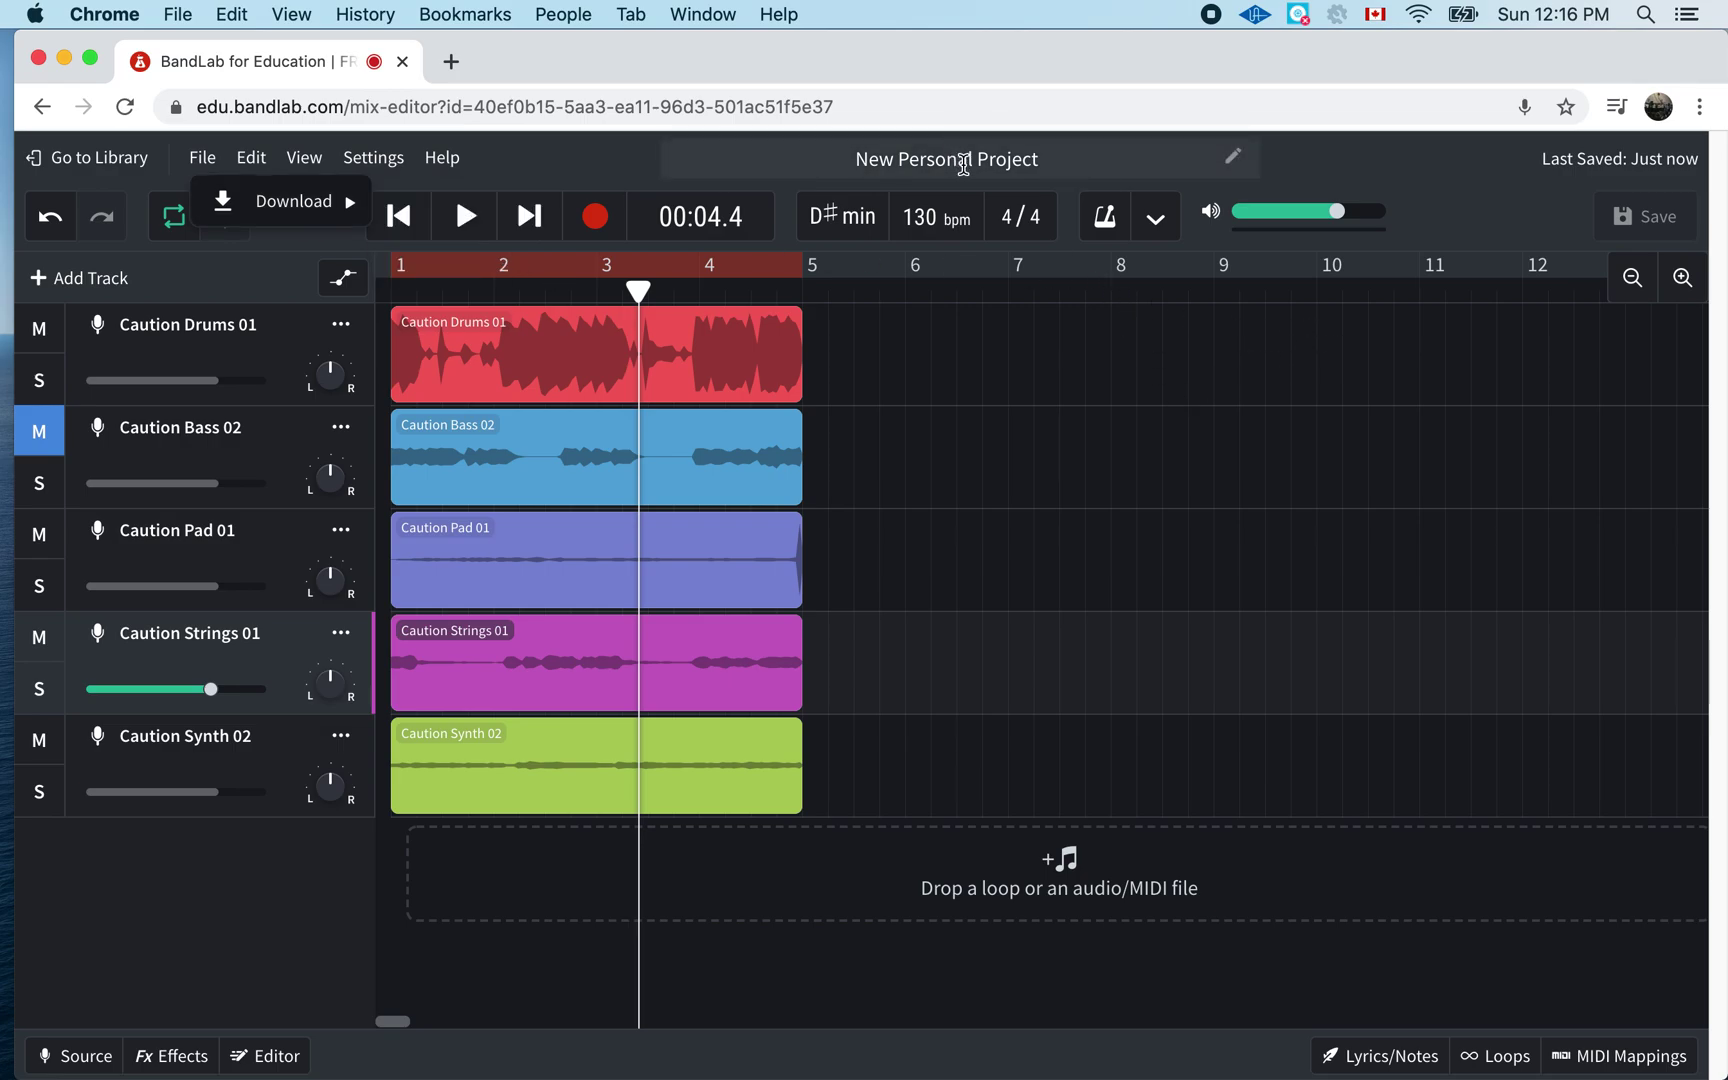
- Retitle the project 'Mr G best song ever' and save it under the new name
triple_click(1062, 163)
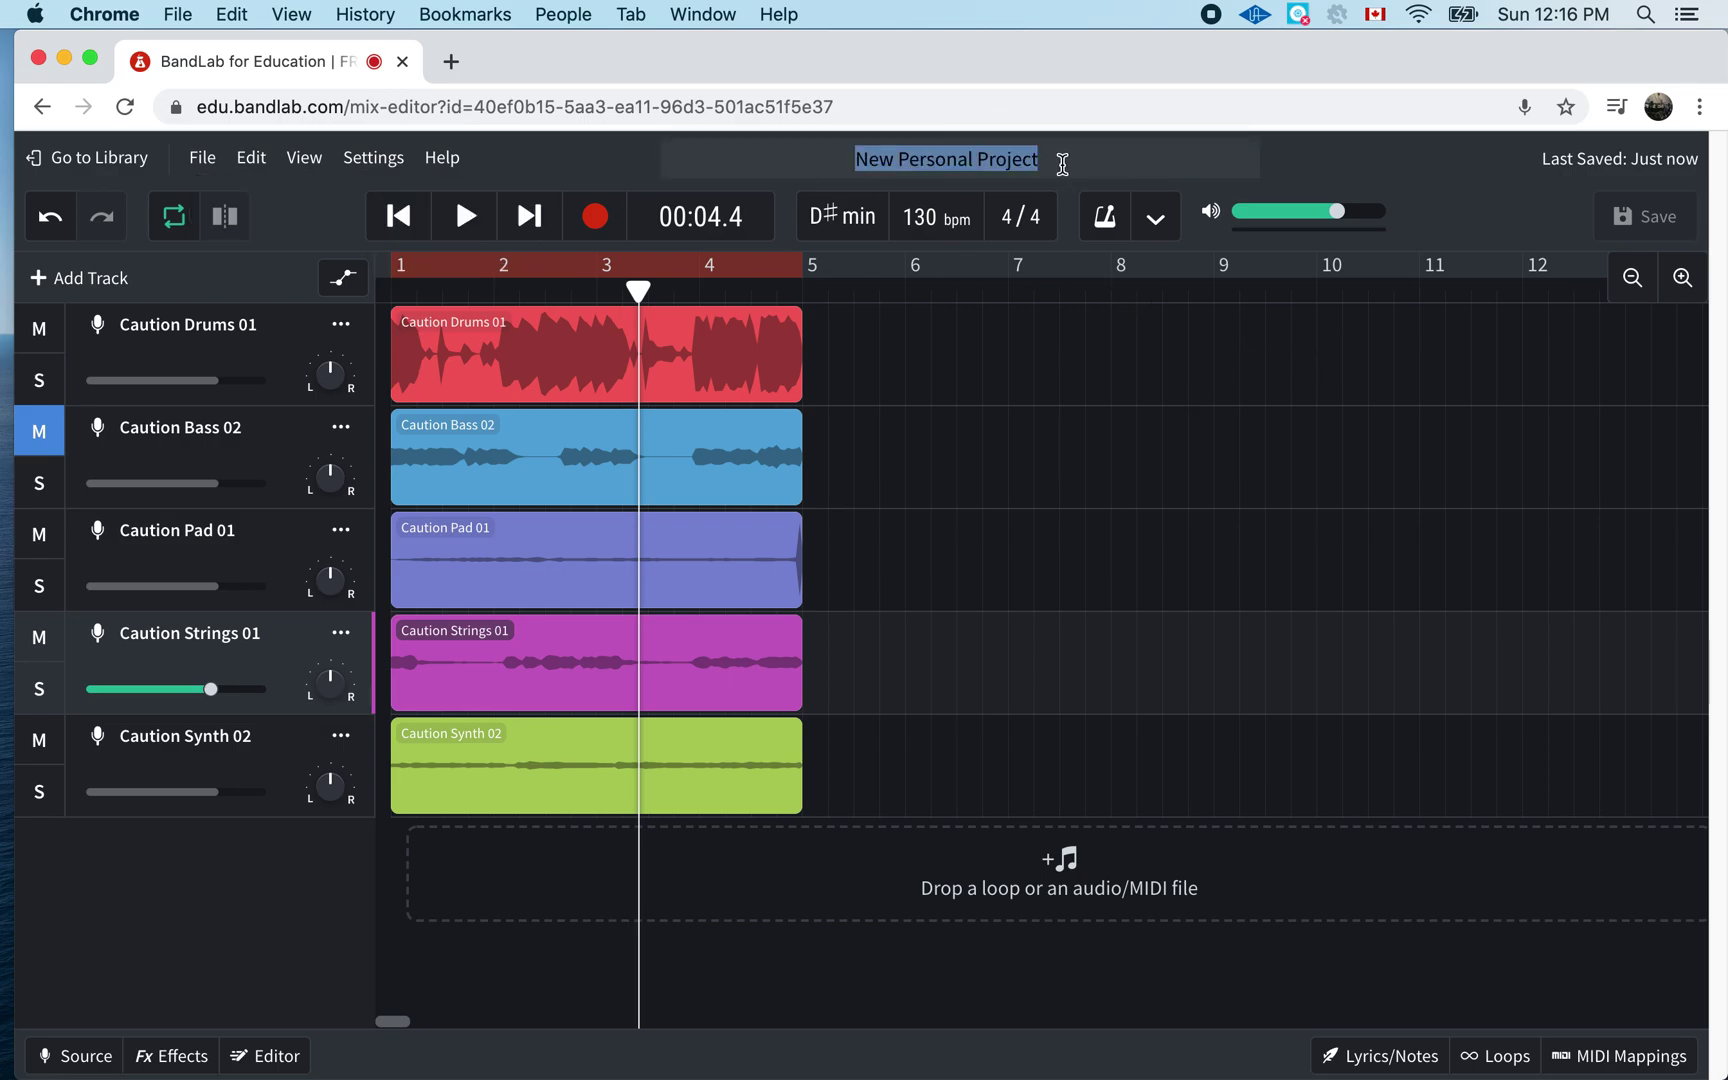
text(Mr G)
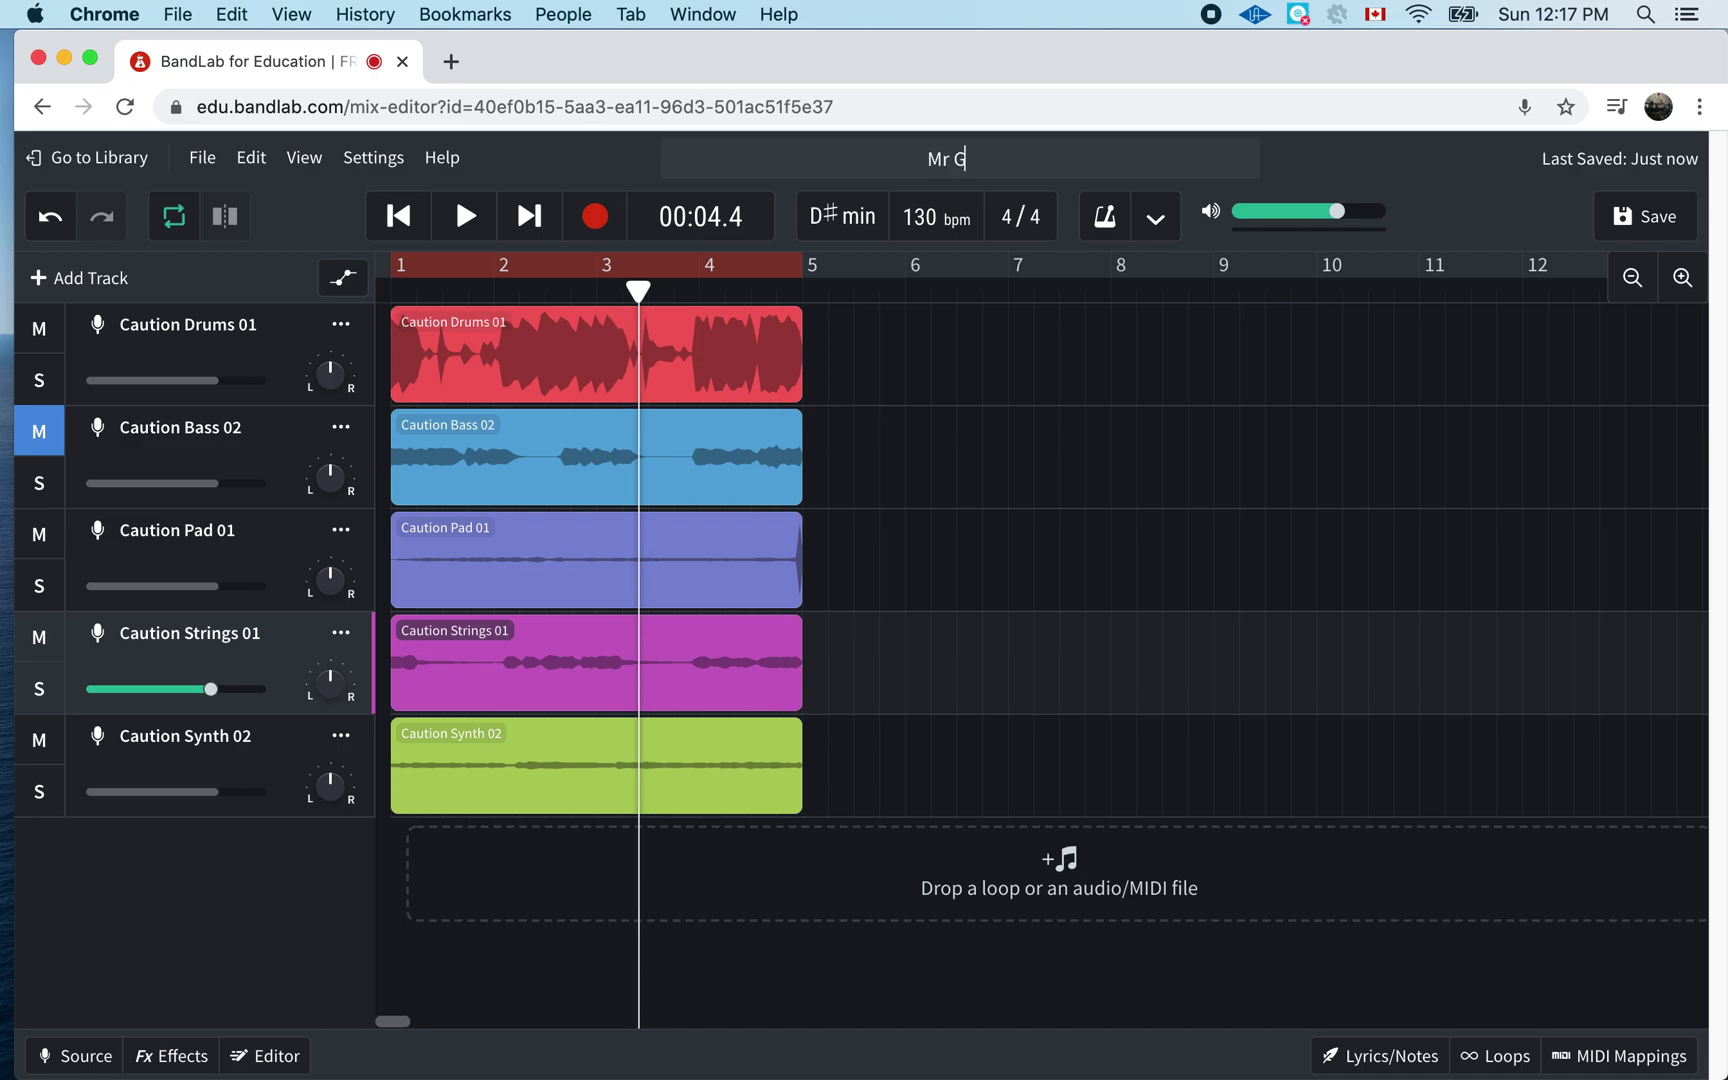
text( best song ever)
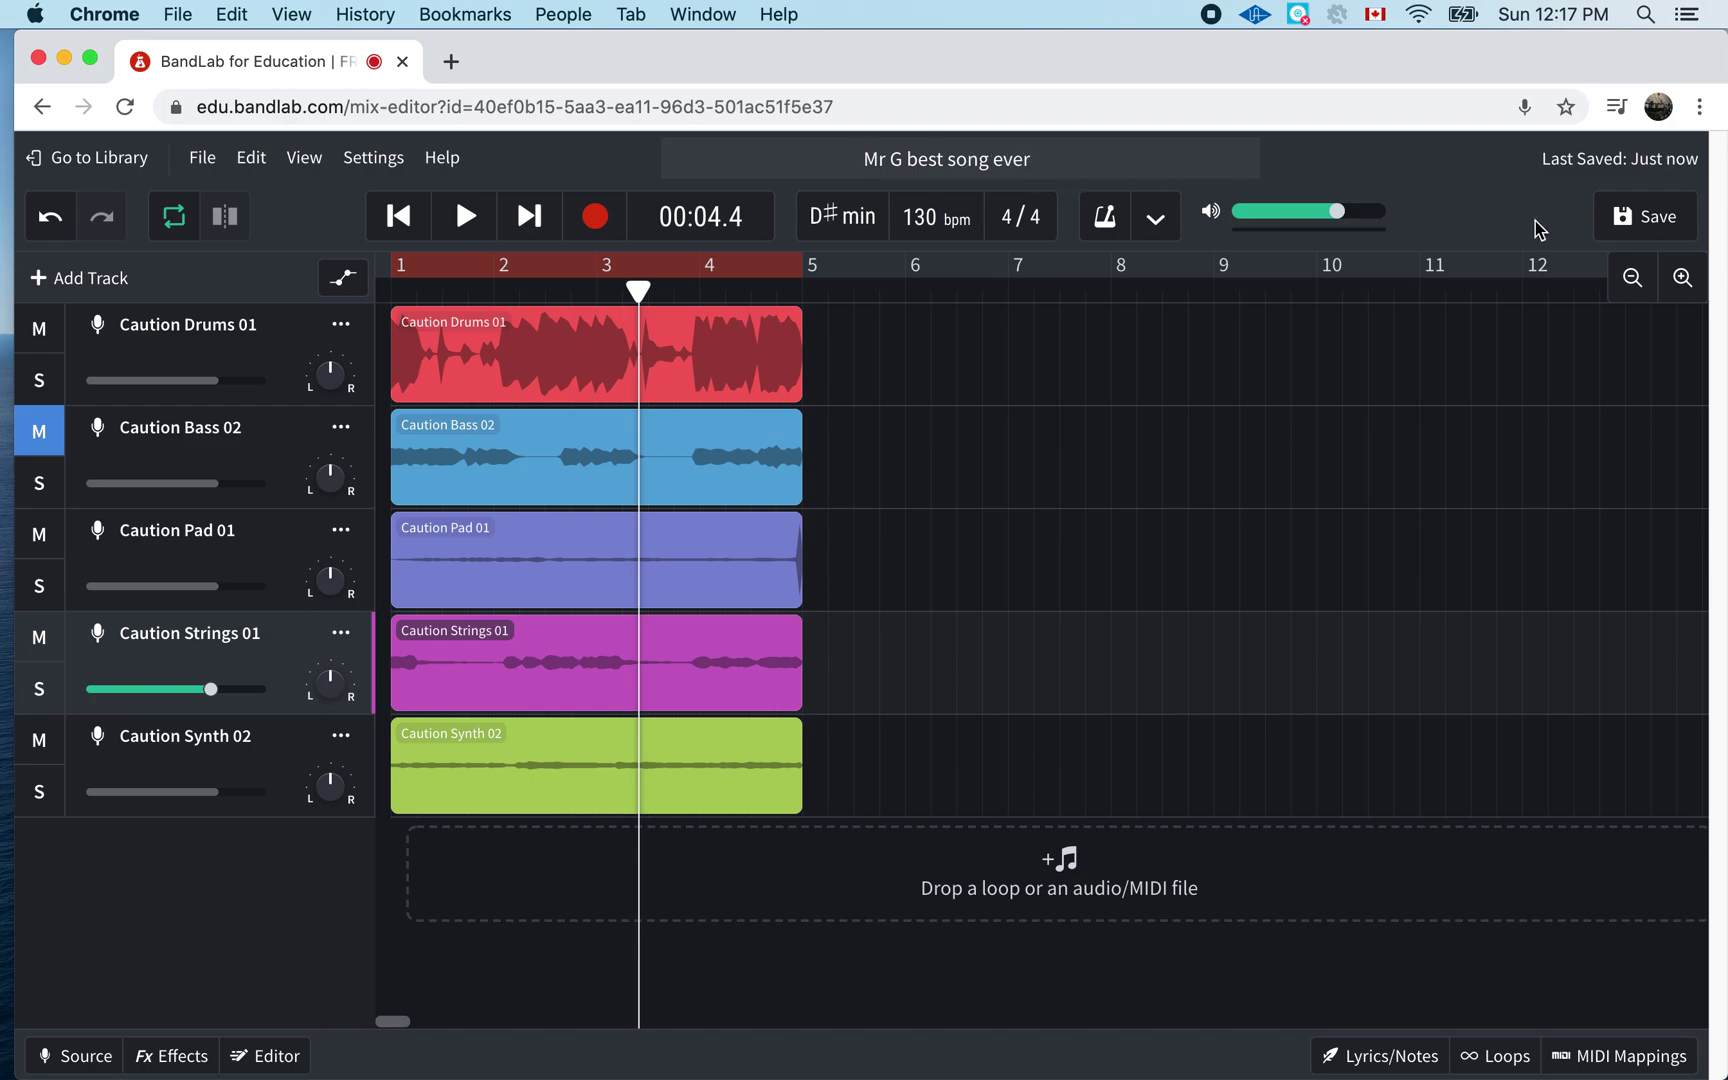
click(1640, 220)
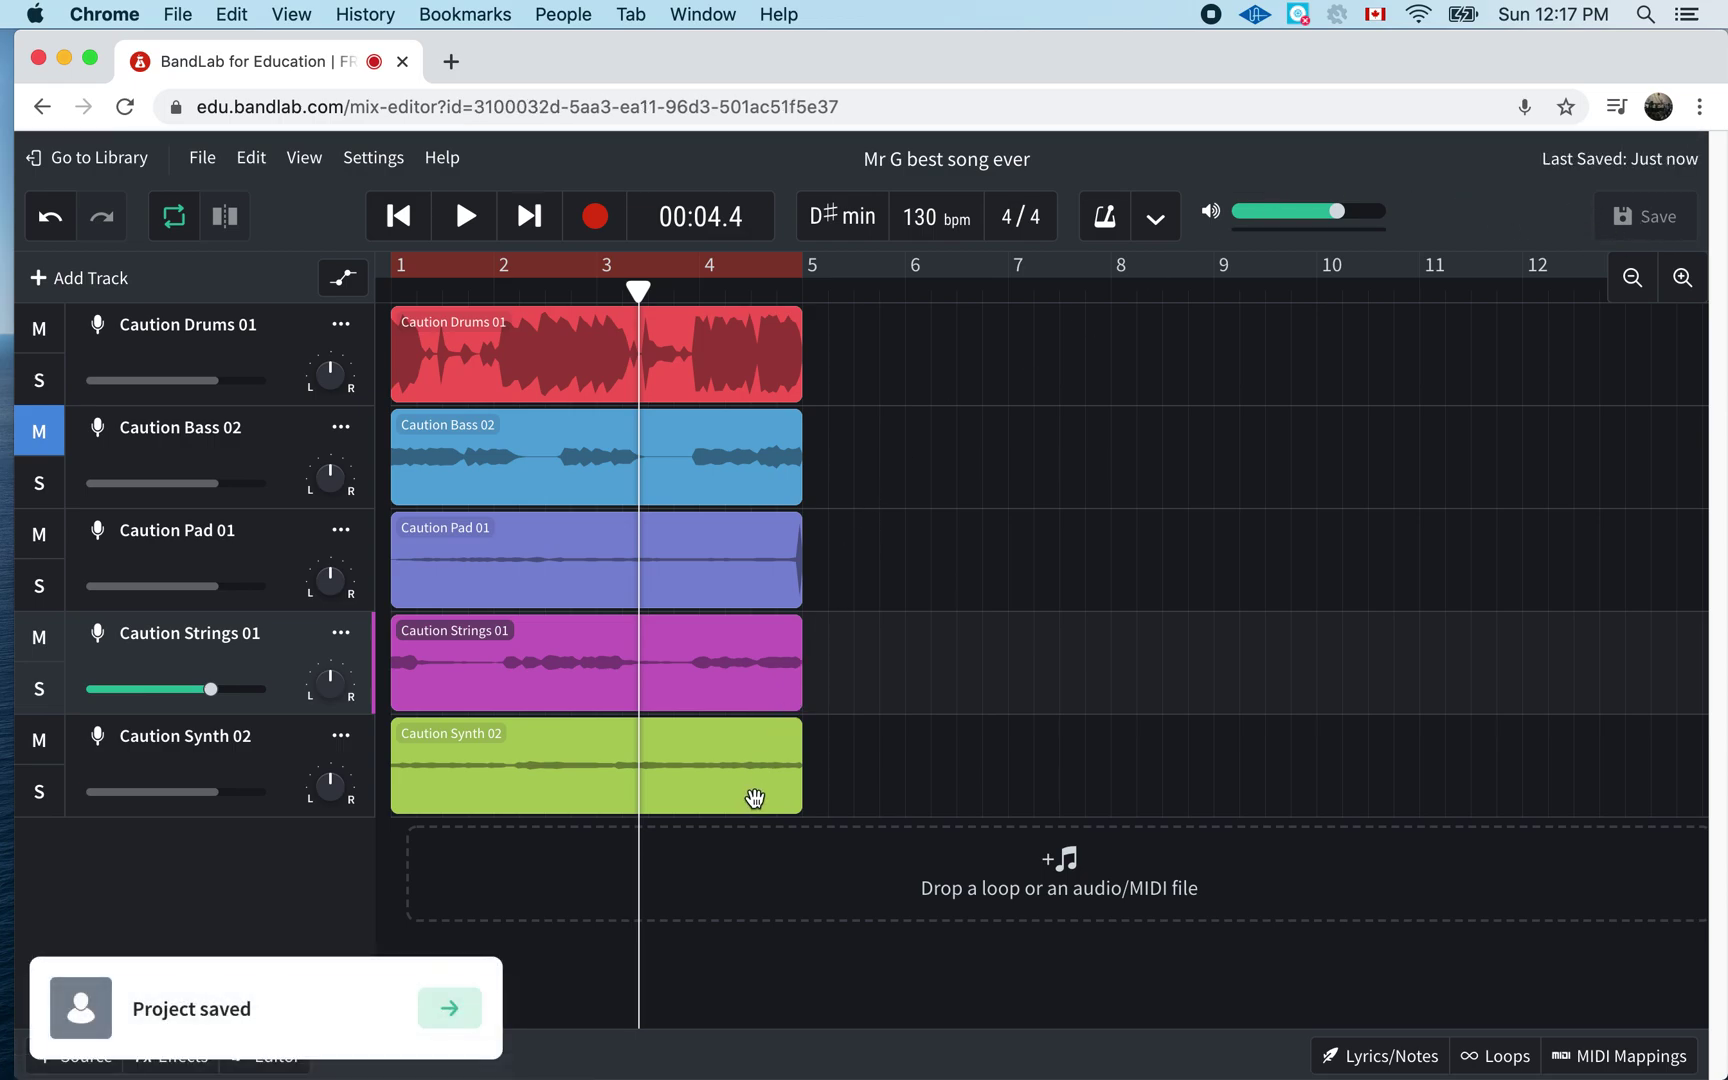
key(space)
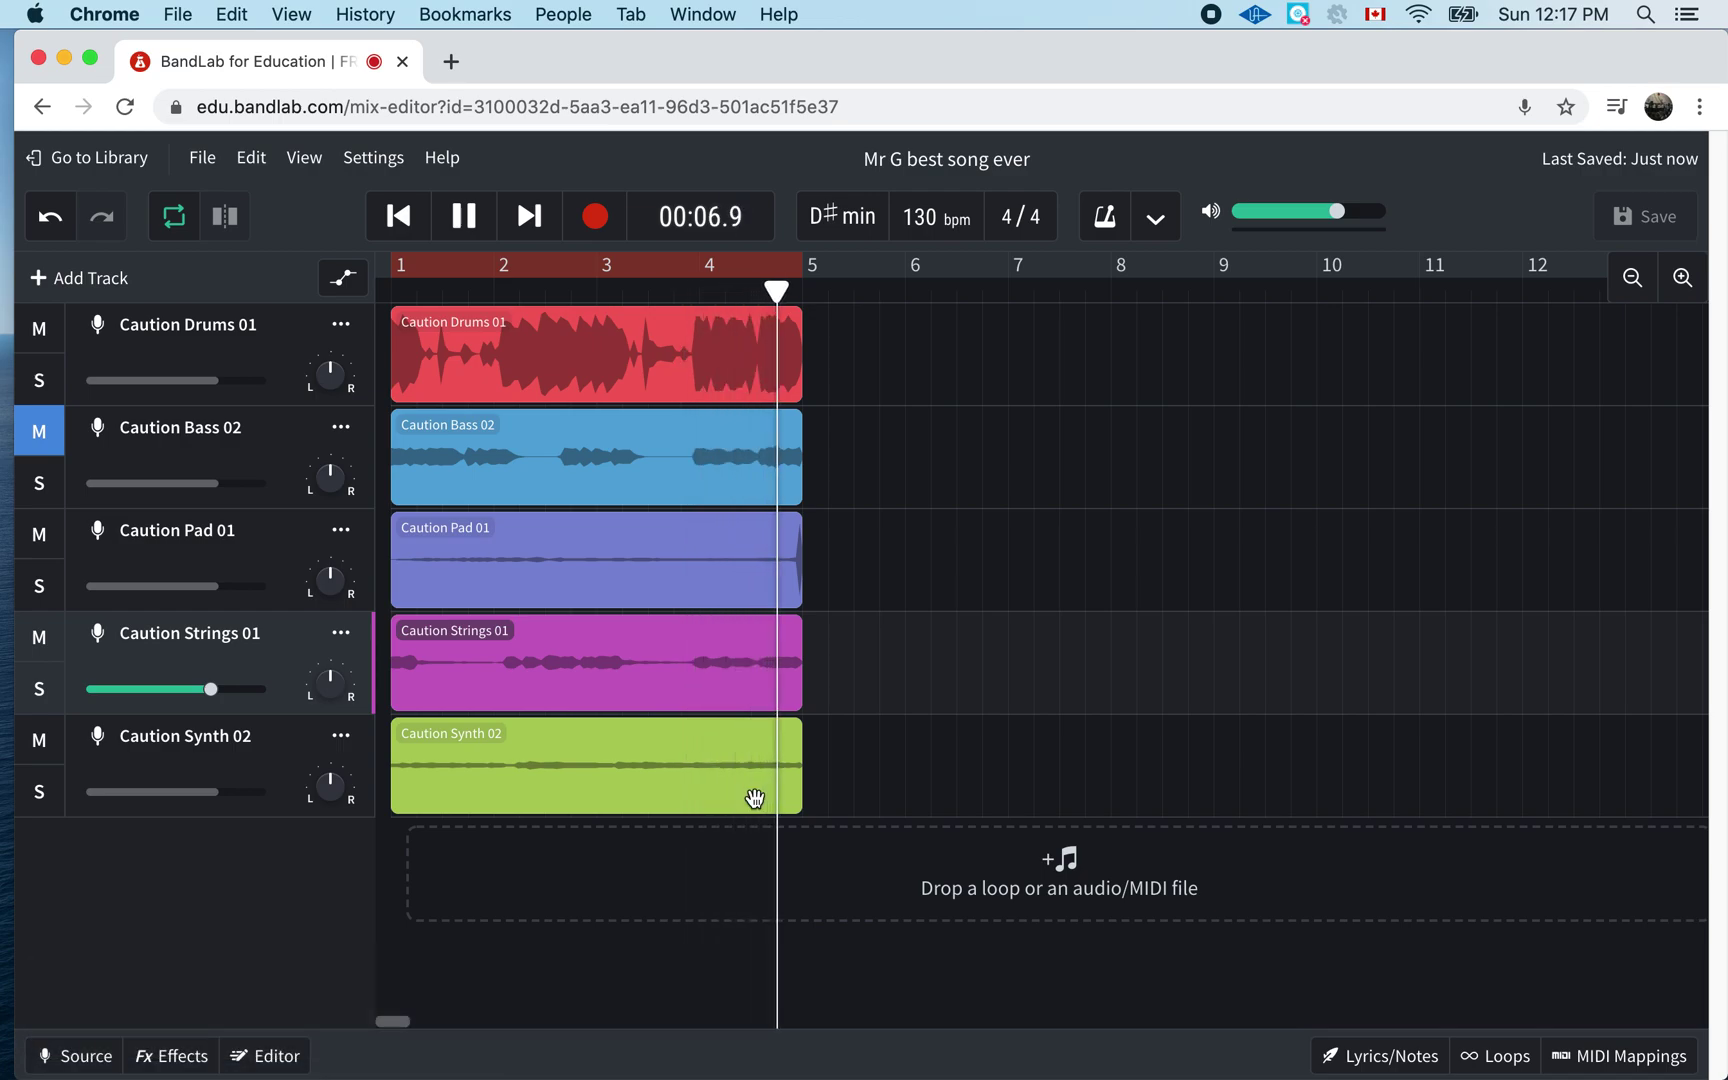
key(space)
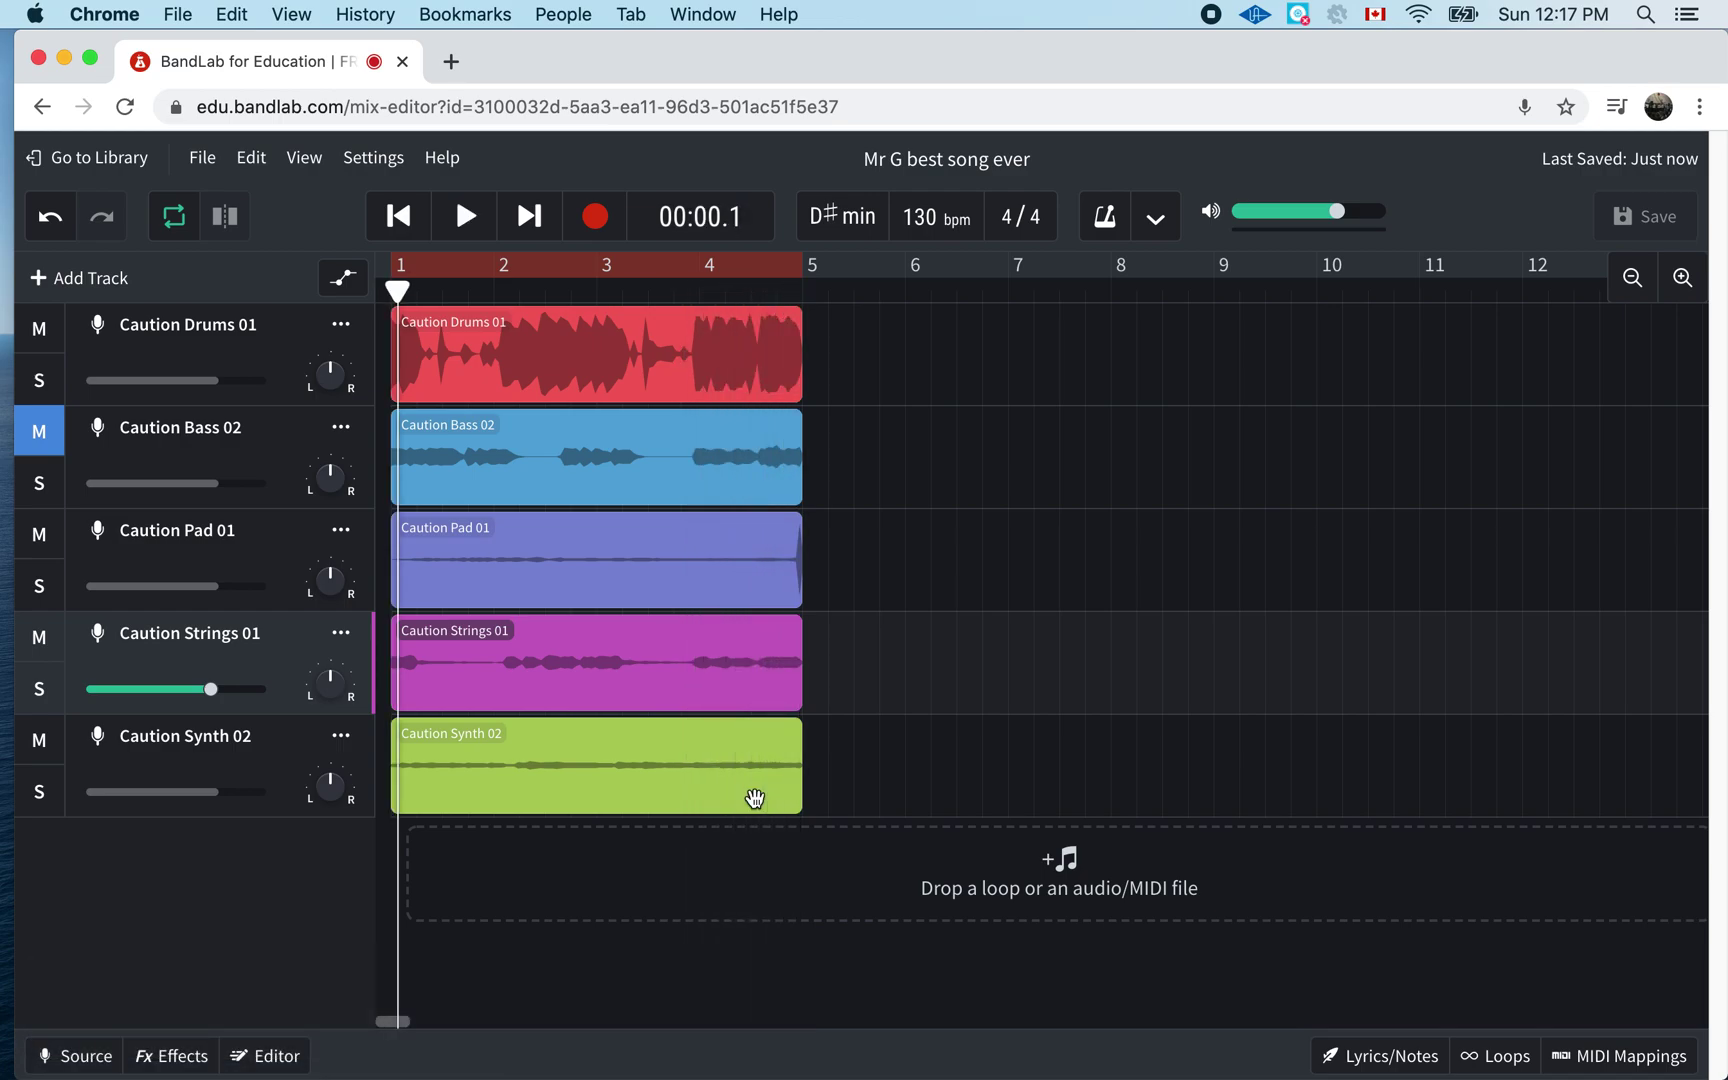